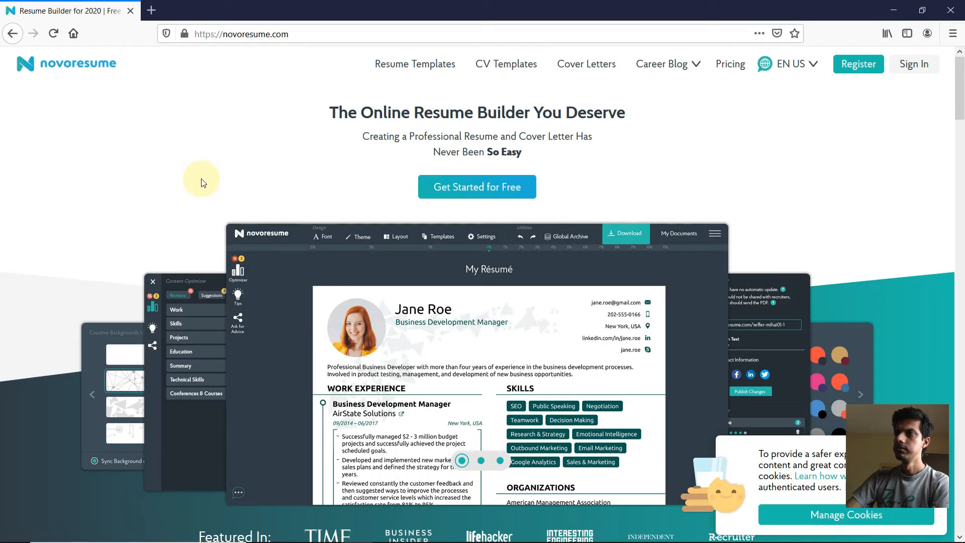
- Look through the Novoresume home page, from the sample templates and benefits to the customer reviews and footer
scroll(202, 179, "down", 3)
scroll(201, 179, "down", 3)
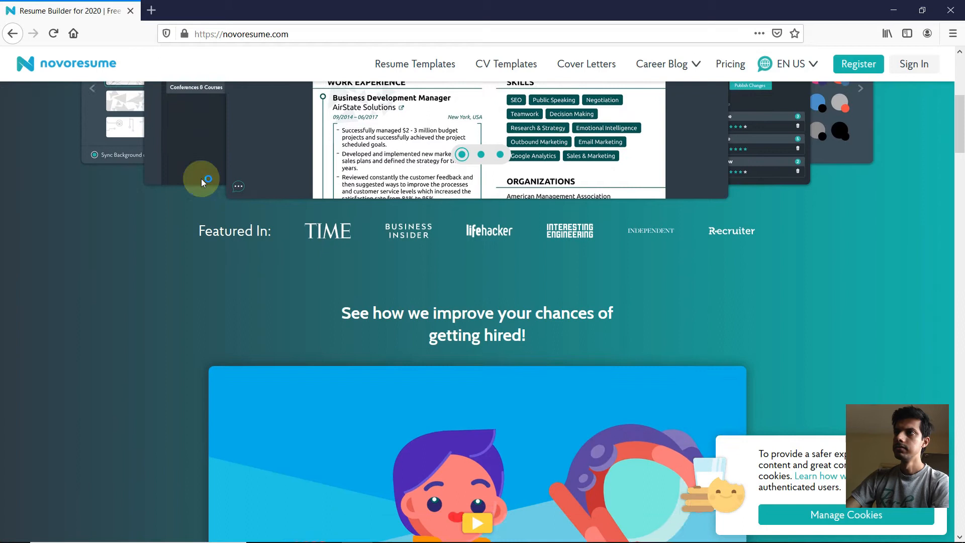
scroll(116, 225, "down", 10)
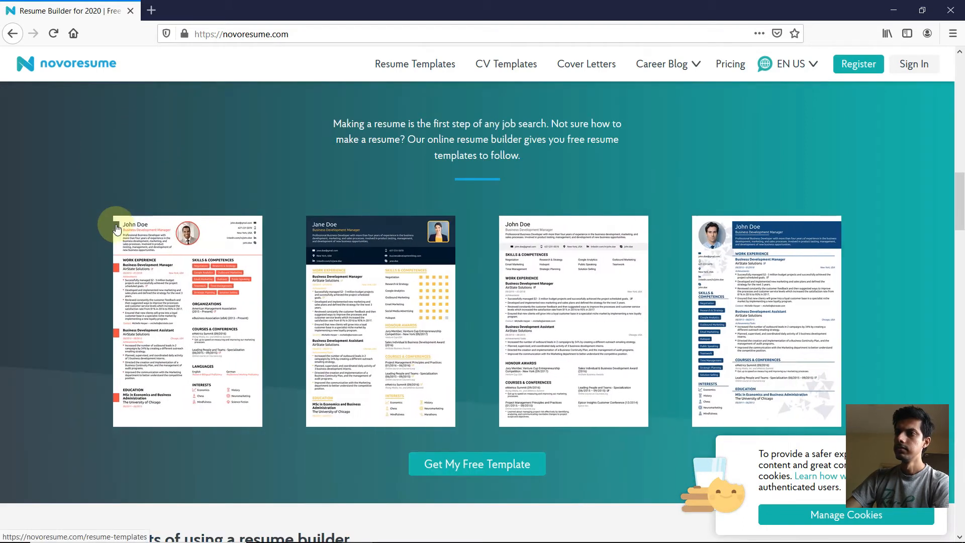
scroll(94, 186, "down", 10)
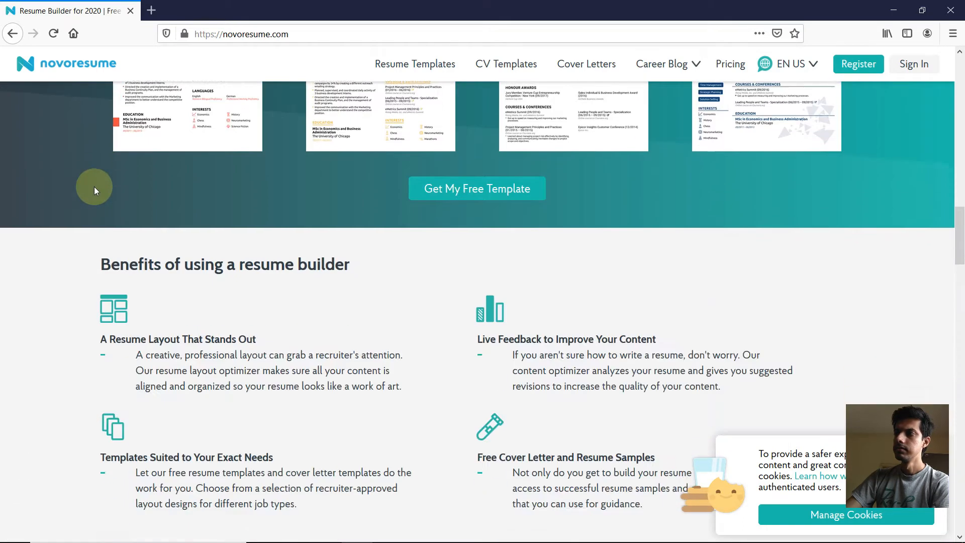
scroll(75, 200, "down", 4)
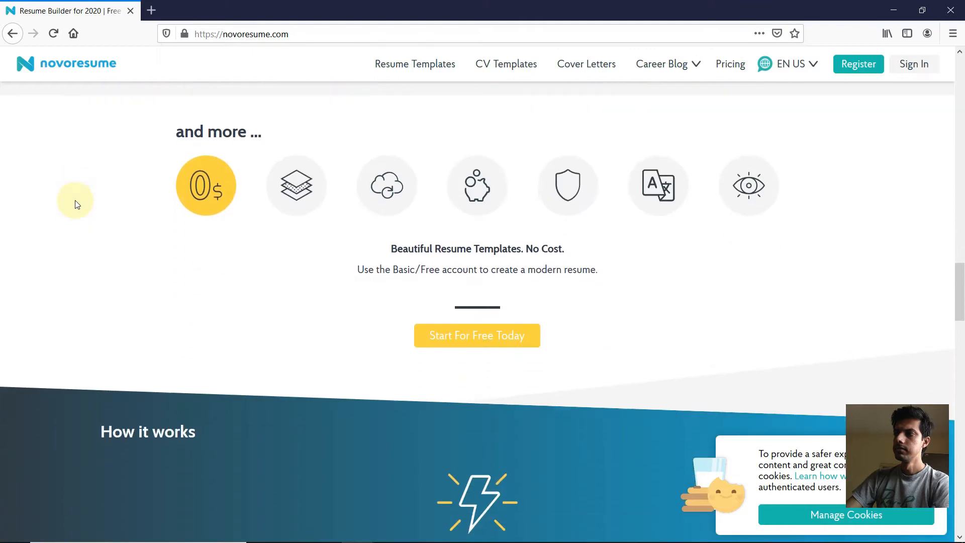
scroll(179, 286, "down", 15)
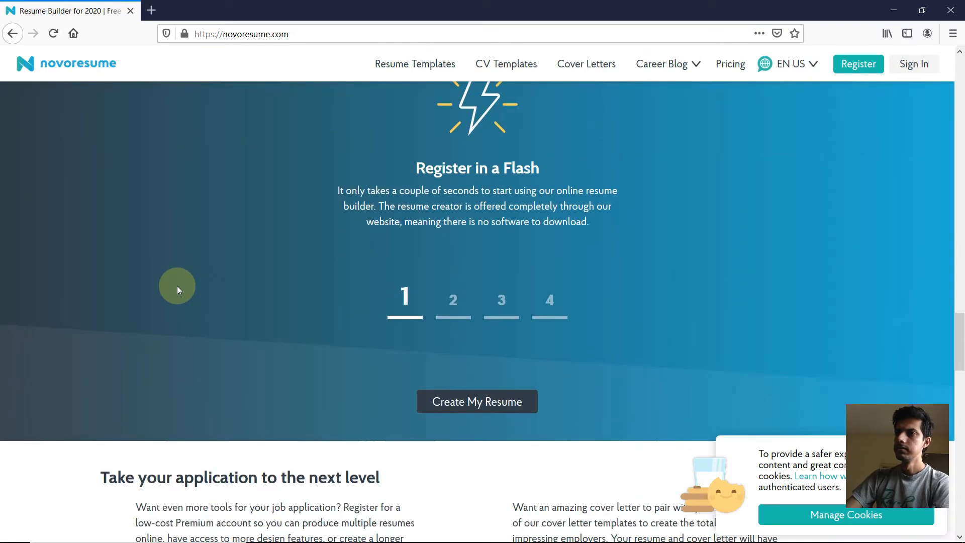
scroll(177, 286, "down", 7)
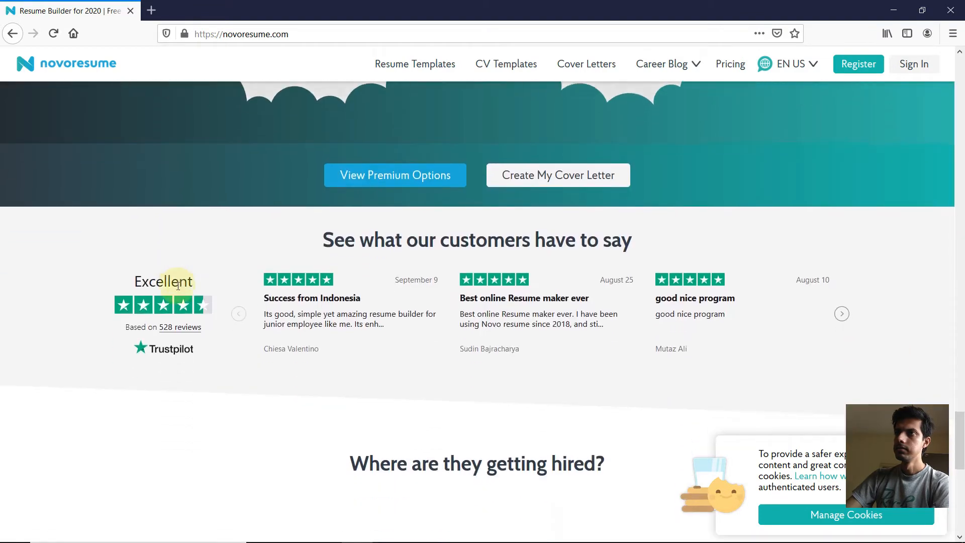
scroll(177, 286, "up", 7)
scroll(177, 285, "down", 10)
scroll(177, 285, "up", 10)
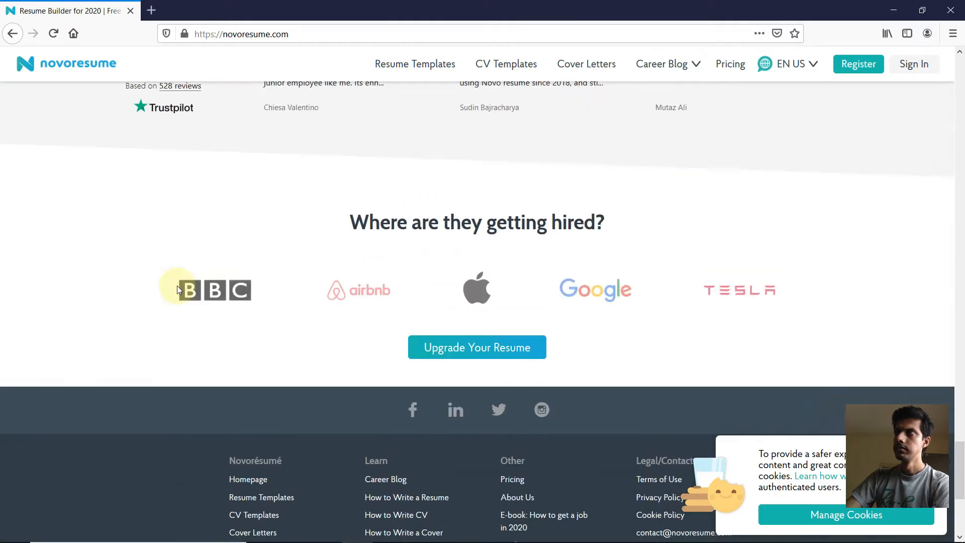
scroll(177, 285, "down", 7)
scroll(177, 285, "up", 20)
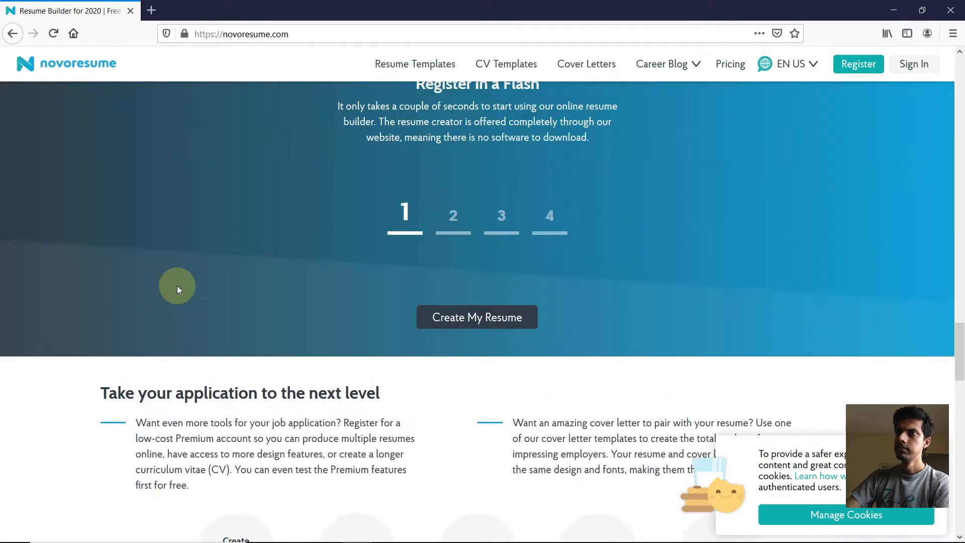
scroll(372, 265, "up", 6)
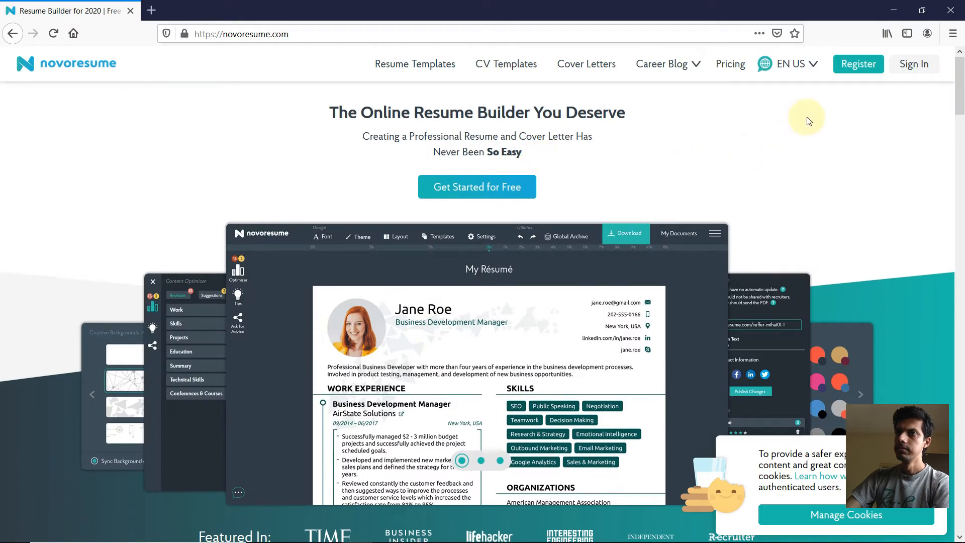
- Open the registration form and fill in the given name and family name
left_click(862, 66)
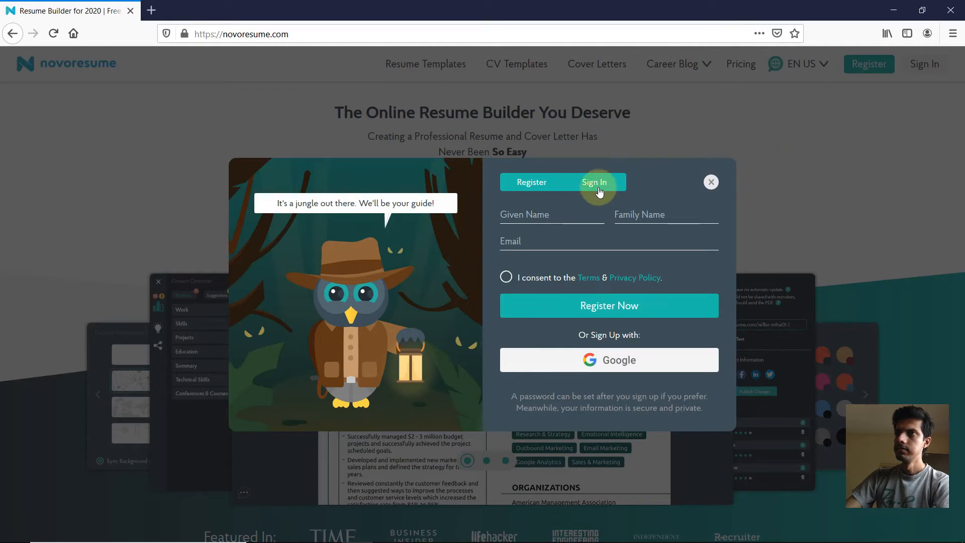
left_click(544, 214)
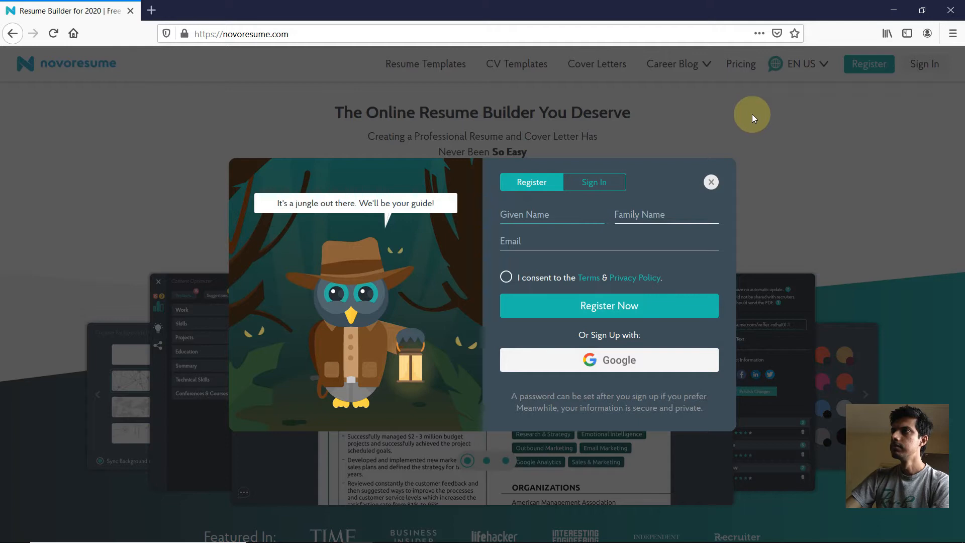
type("sumeet")
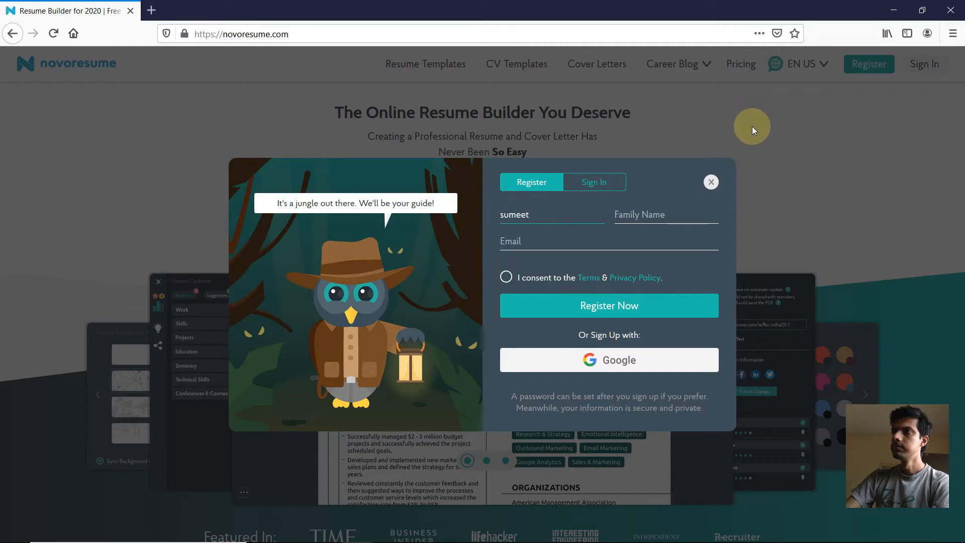
key("Tab")
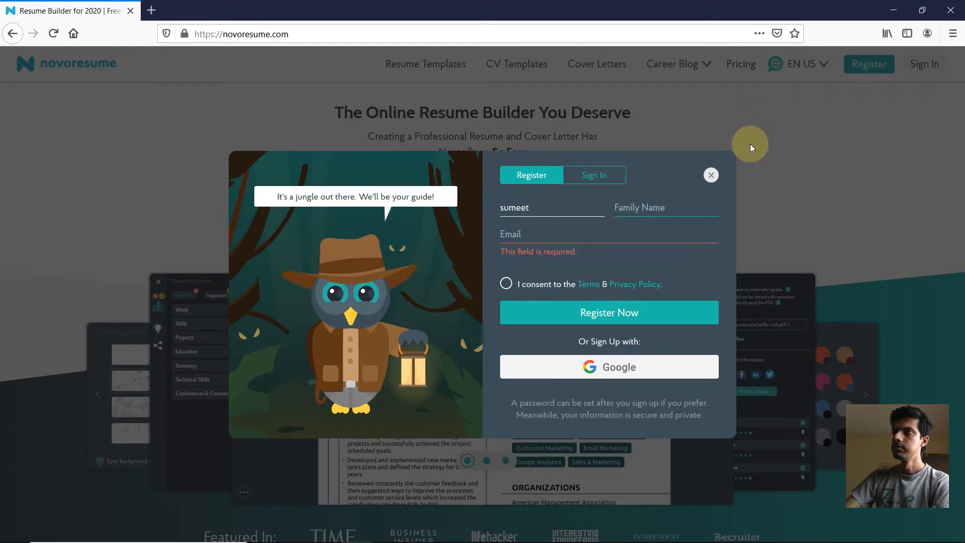
type("c")
key("Tab")
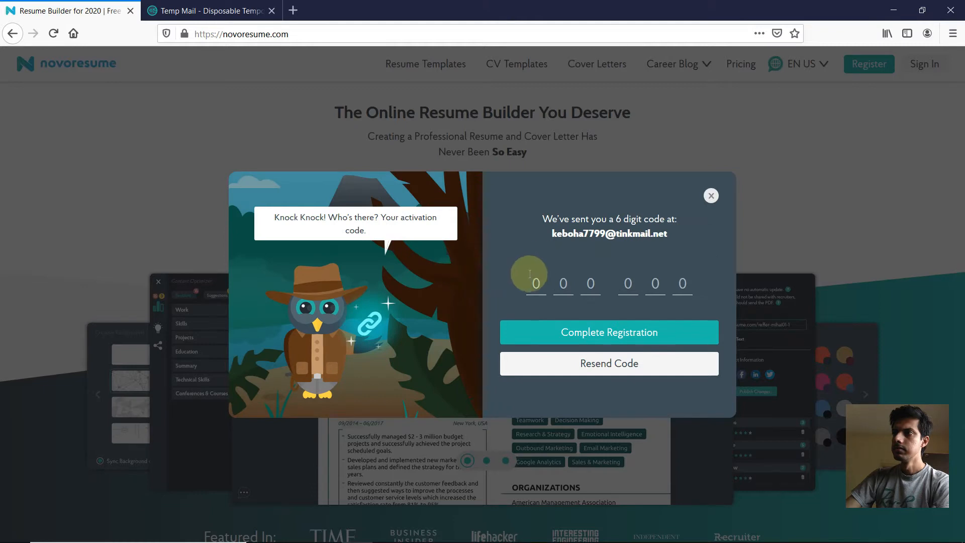
- Paste the emailed 6-digit activation code to complete the account registration
left_click(533, 283)
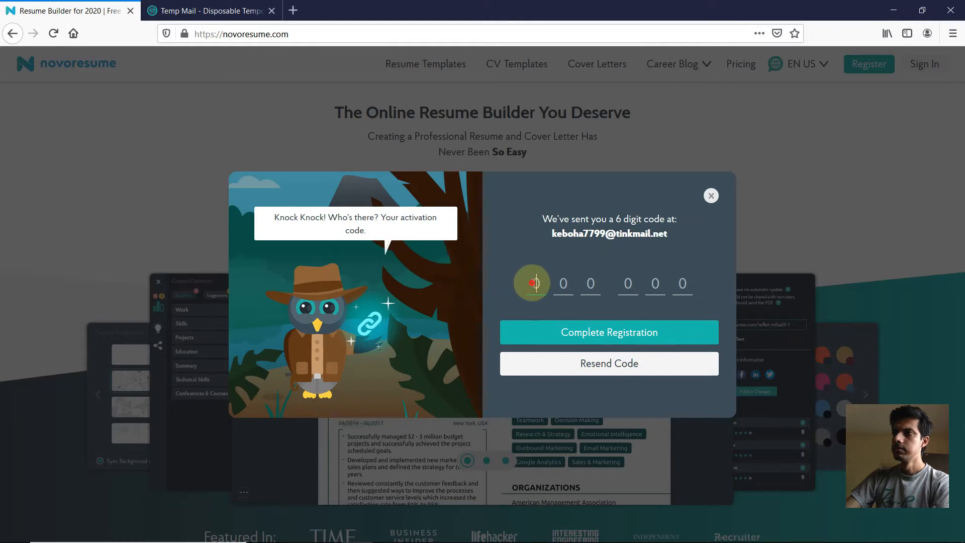
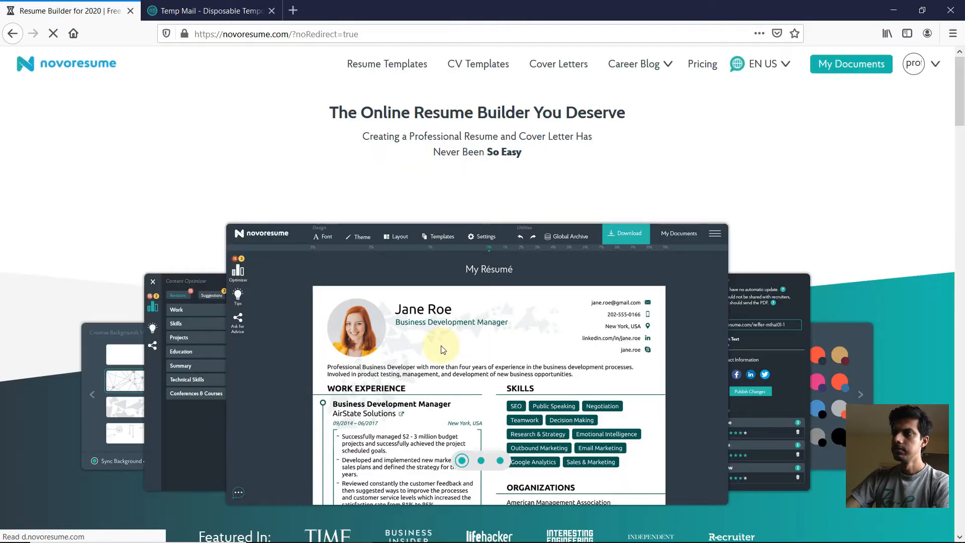
- Answer the onboarding questions with Graduate experience and Yes Please for emailed offers, and start a new resume
mouse_move(916, 70)
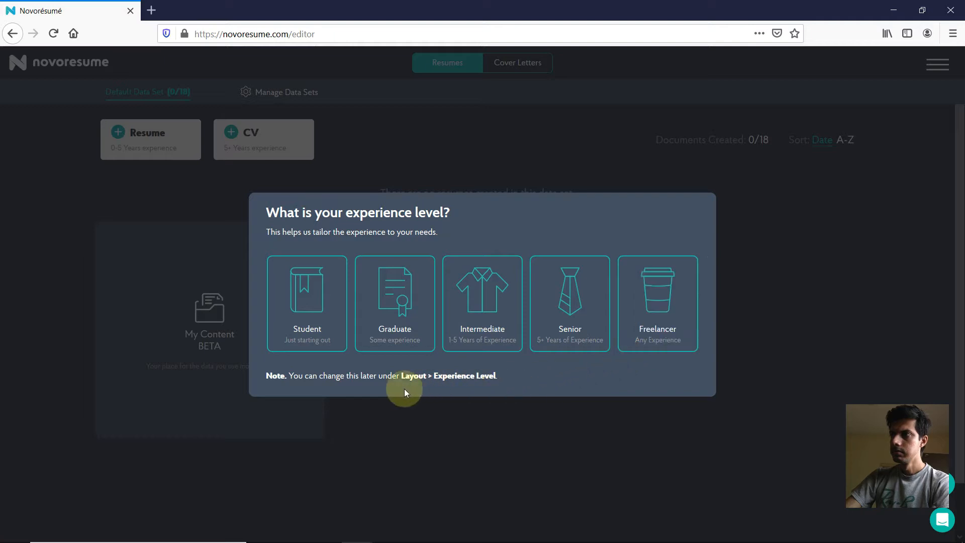
left_click(427, 326)
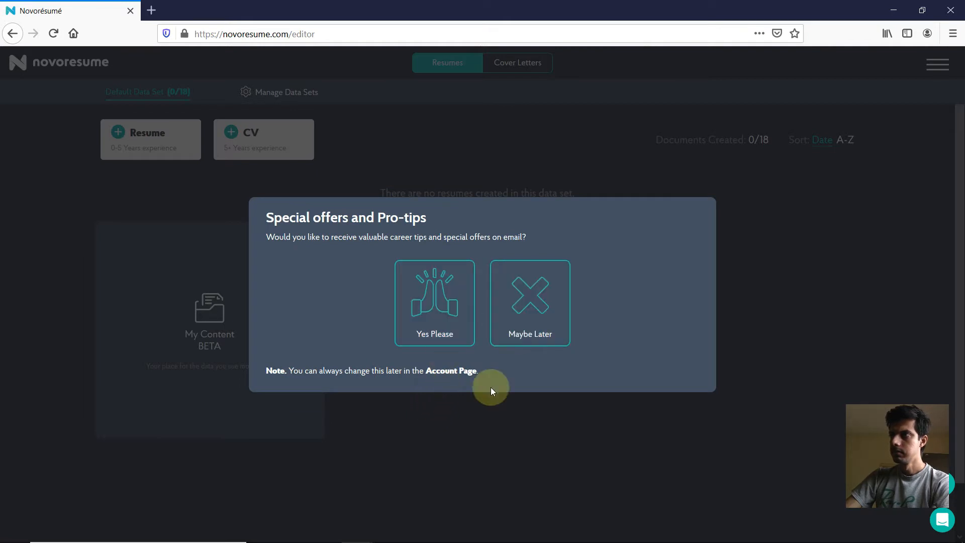
left_click(445, 326)
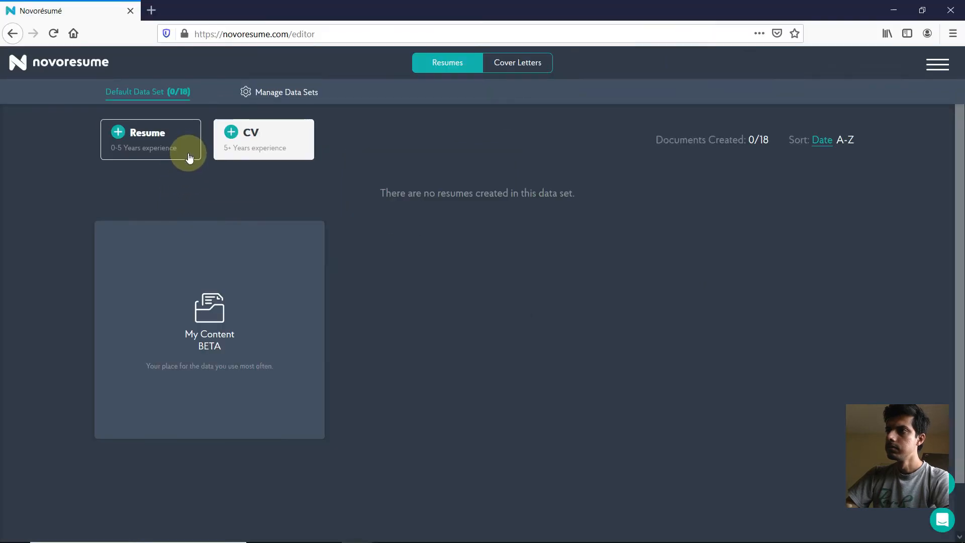
left_click(189, 139)
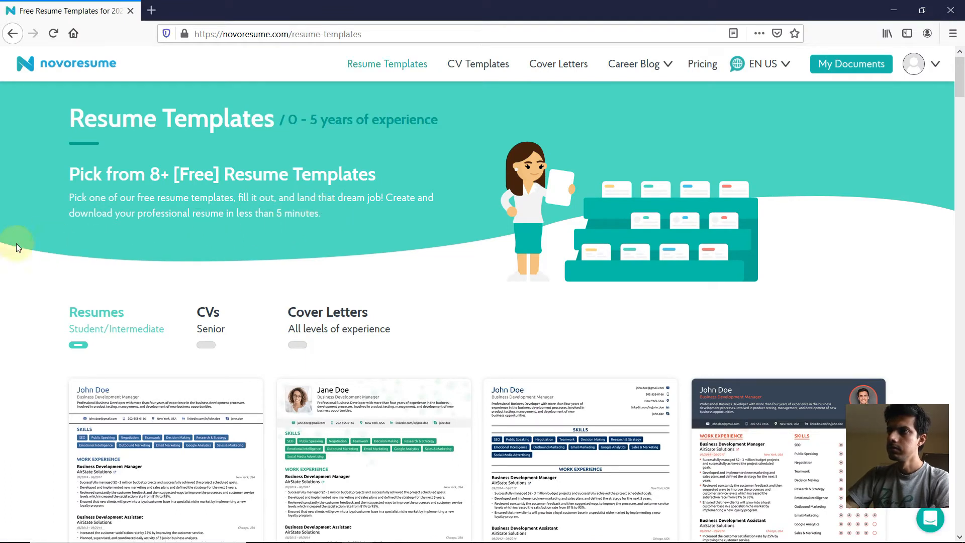
- Examine the eight free resume templates, from Basic to Simple, comparing their layouts
scroll(2, 244, "down", 3)
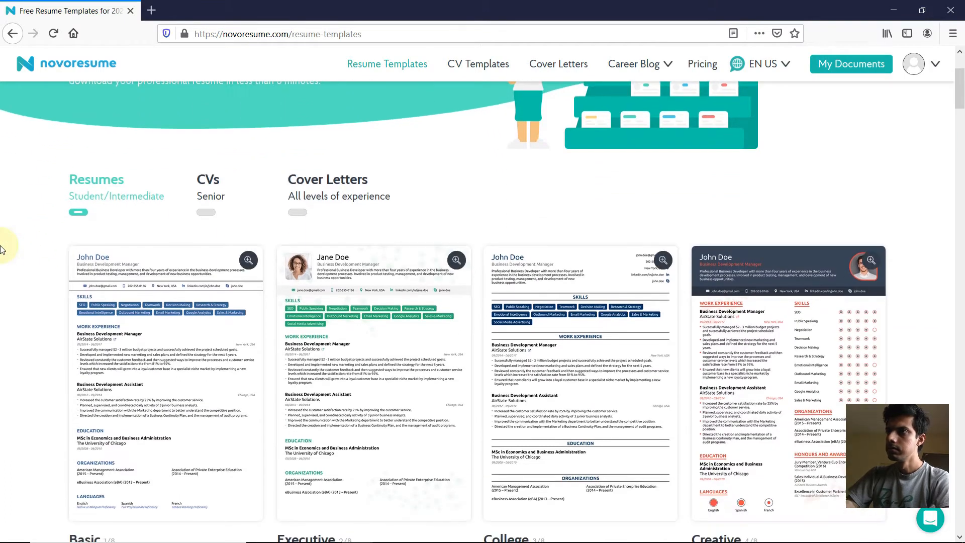
scroll(2, 246, "up", 3)
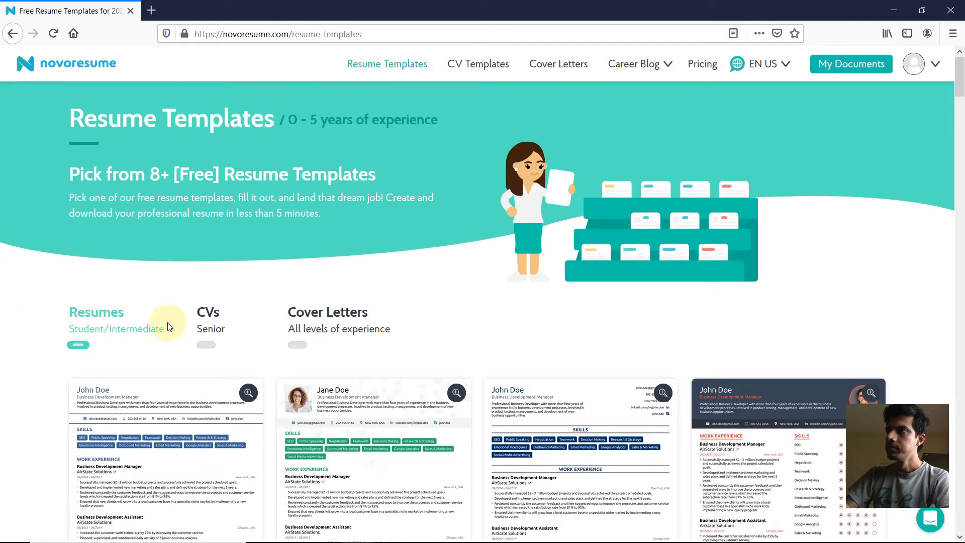
scroll(36, 303, "down", 6)
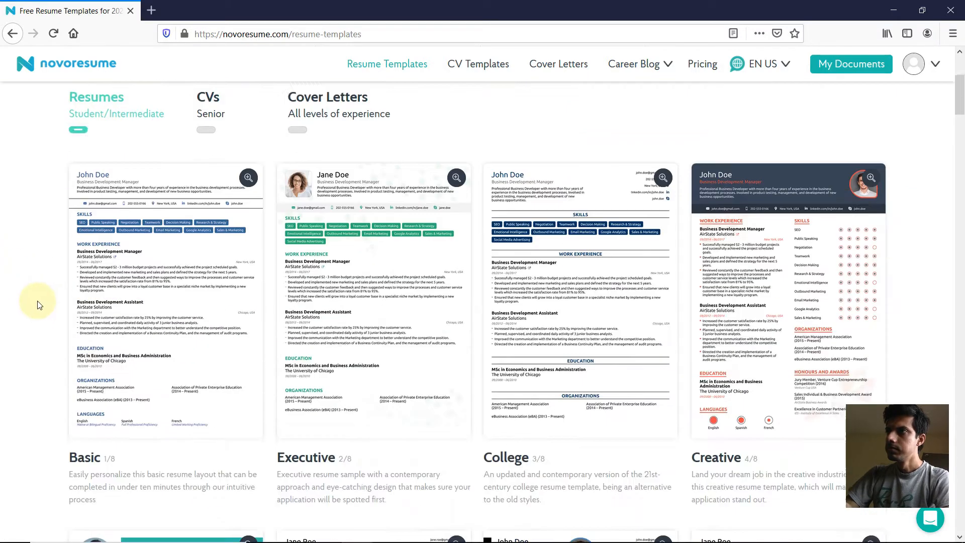
scroll(2, 294, "up", 6)
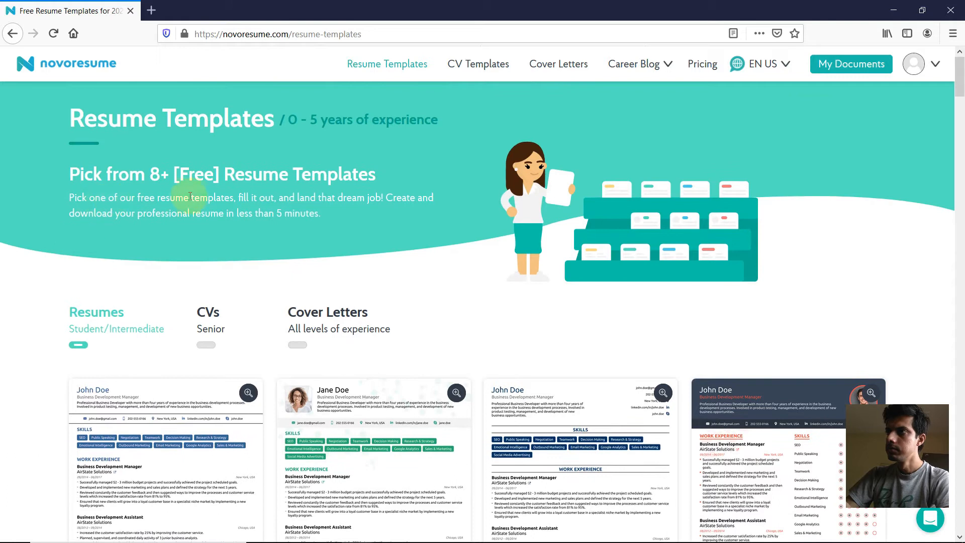
scroll(3, 333, "down", 9)
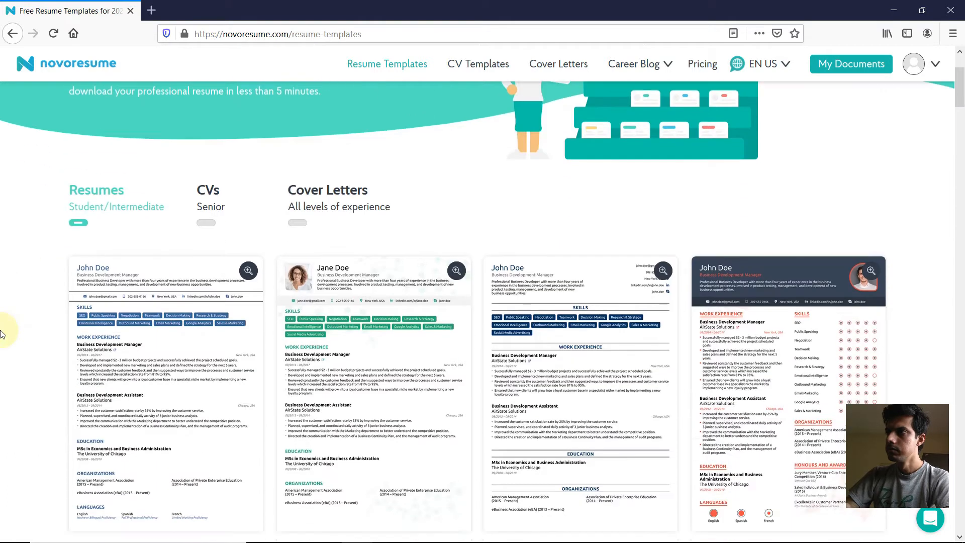
scroll(3, 333, "up", 4)
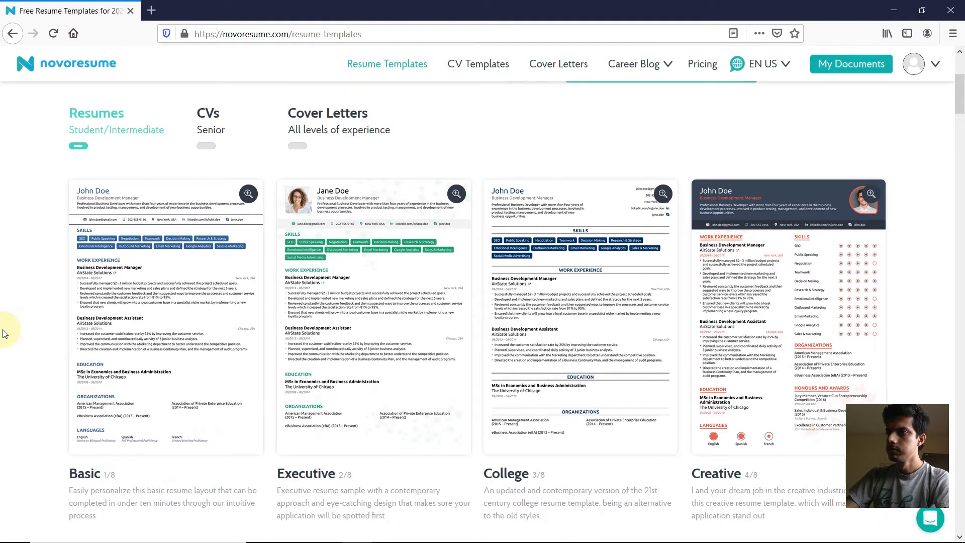
scroll(2, 333, "down", 1)
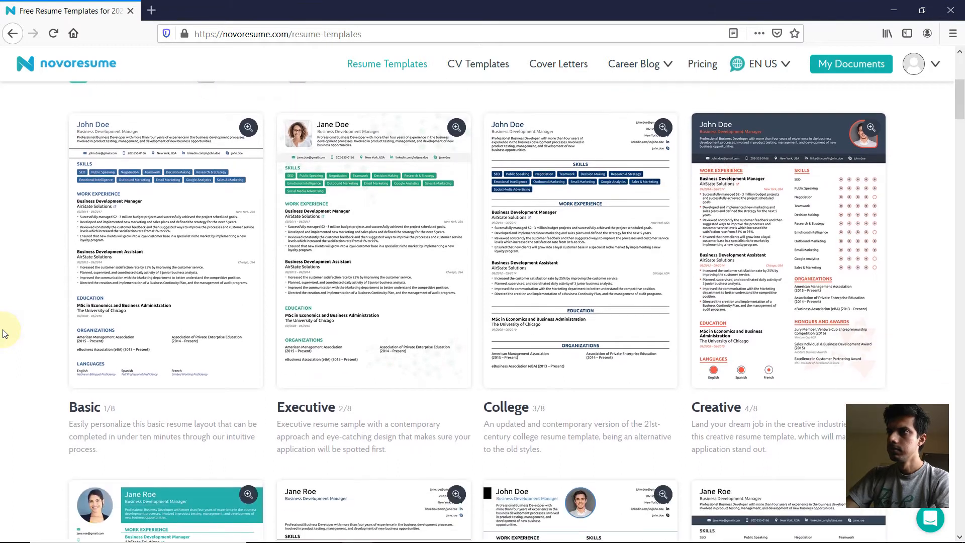
scroll(3, 333, "down", 4)
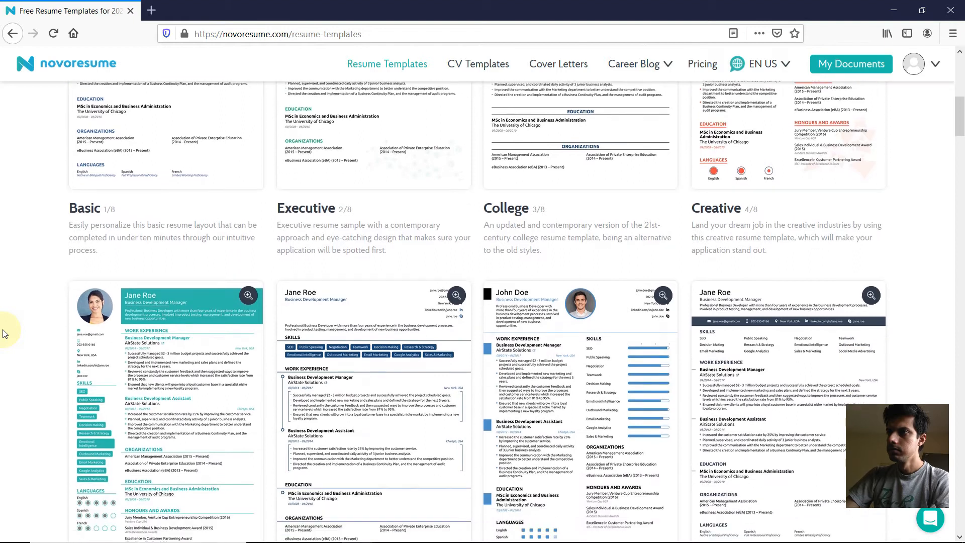
scroll(3, 333, "down", 2)
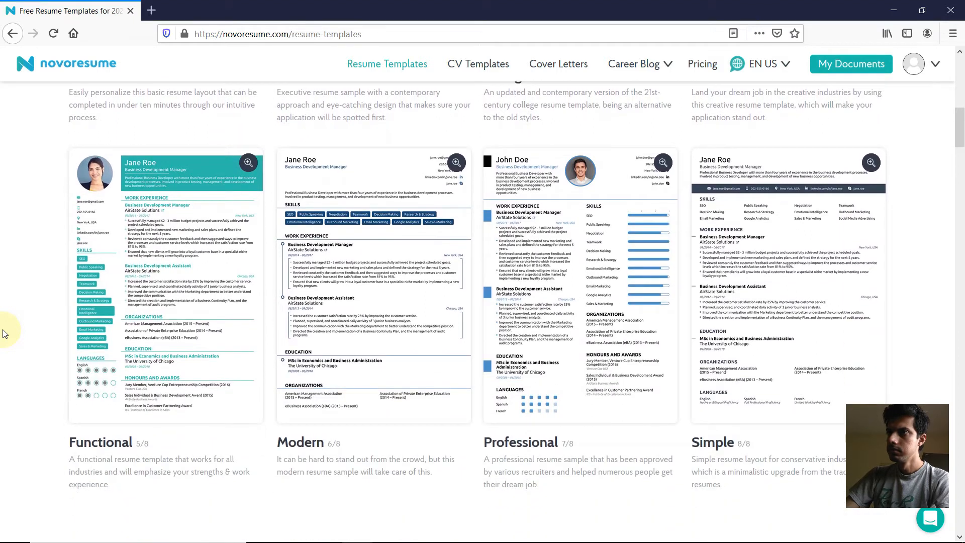
scroll(3, 333, "down", 4)
scroll(2, 333, "up", 4)
scroll(5, 334, "up", 7)
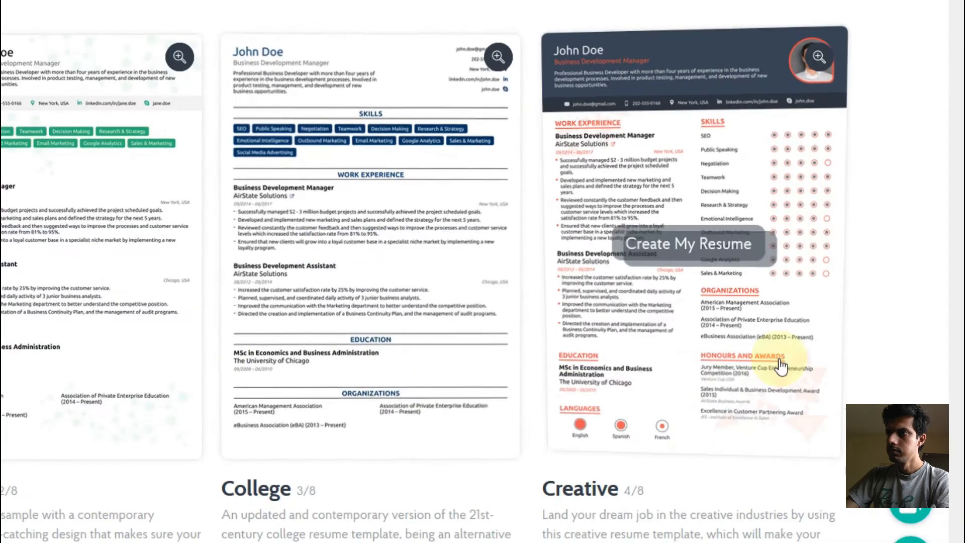
- Create the resume from the Creative template
scroll(910, 275, "down", 2)
mouse_move(754, 183)
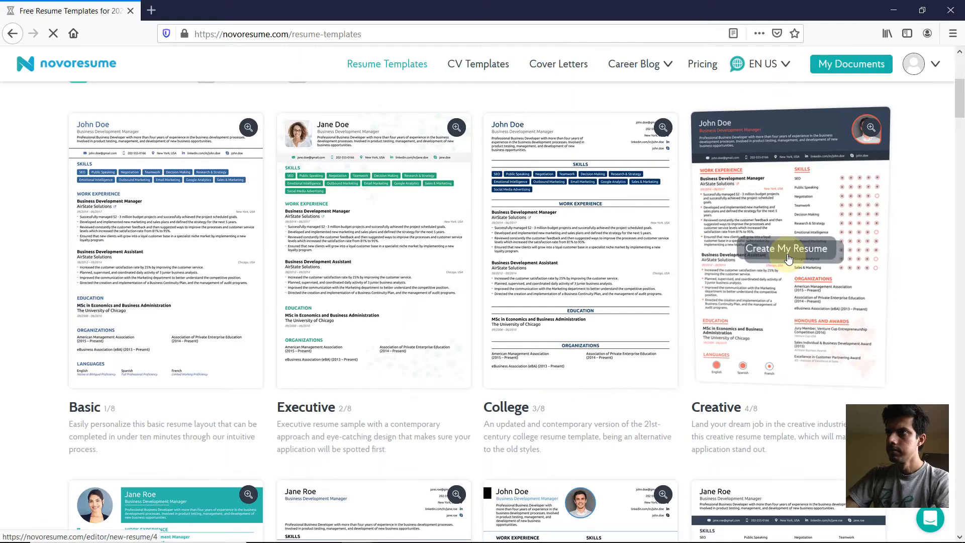
left_click(693, 156)
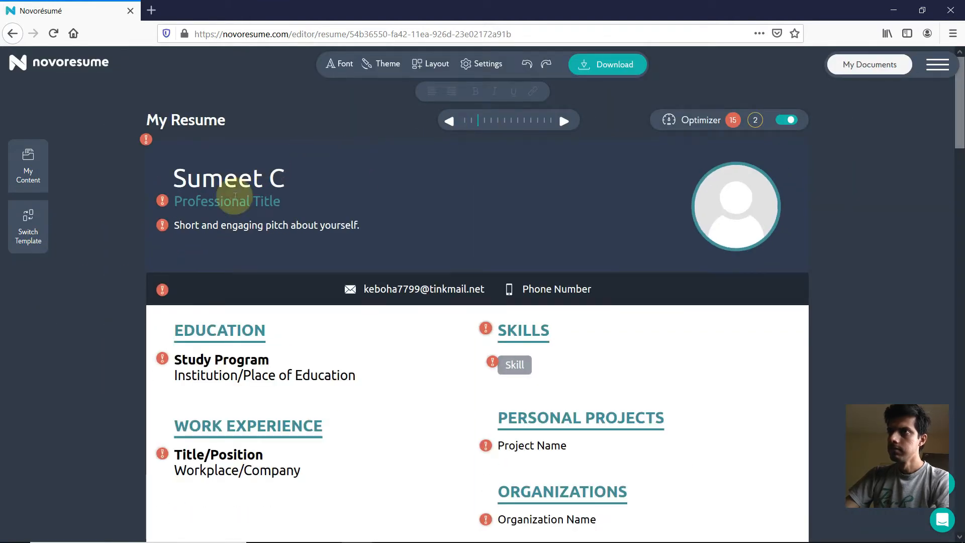
- Set the professional title in the resume header to "Youtube Content Creator"
left_click(221, 199)
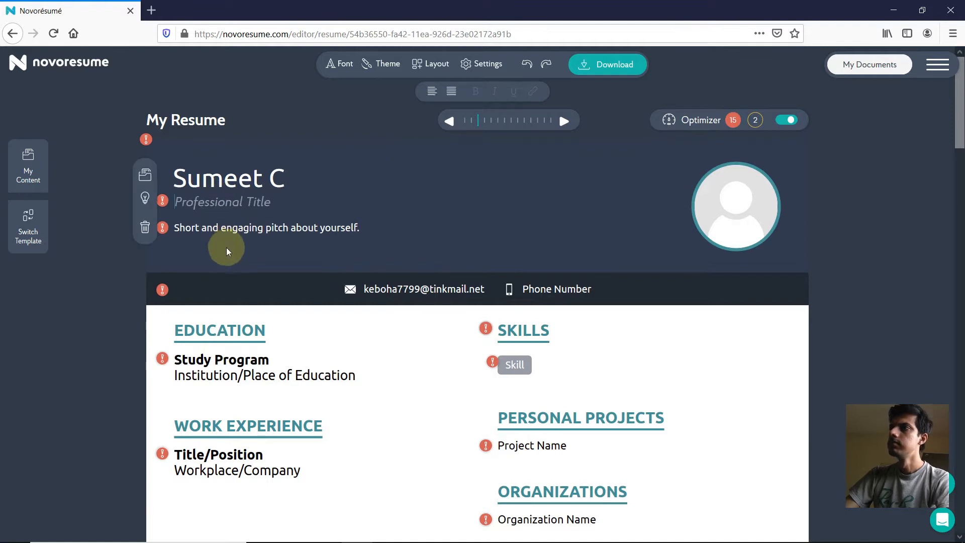
type("Youtube Content Creator")
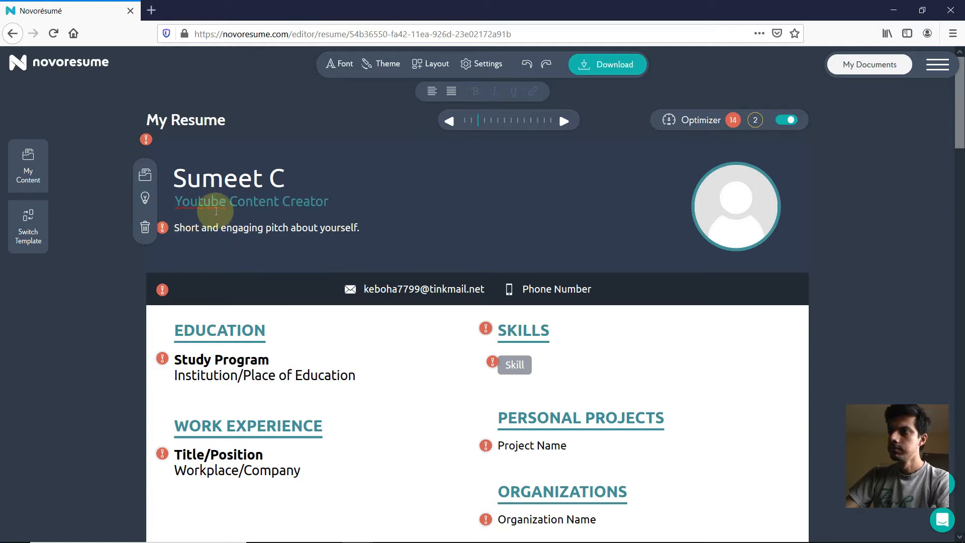
left_click(170, 247)
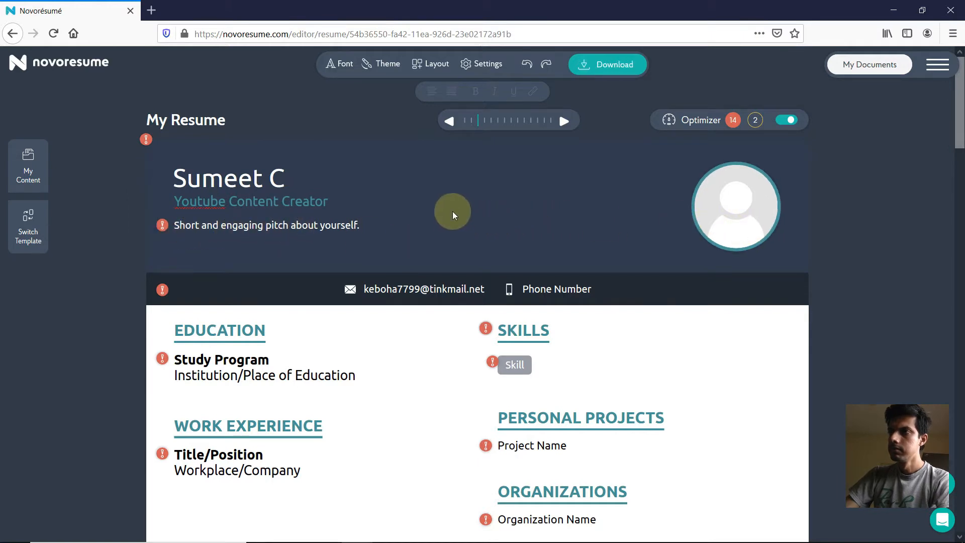
- Enter the phone number in the resume's main contact details and set the country to India
scroll(121, 269, "down", 2)
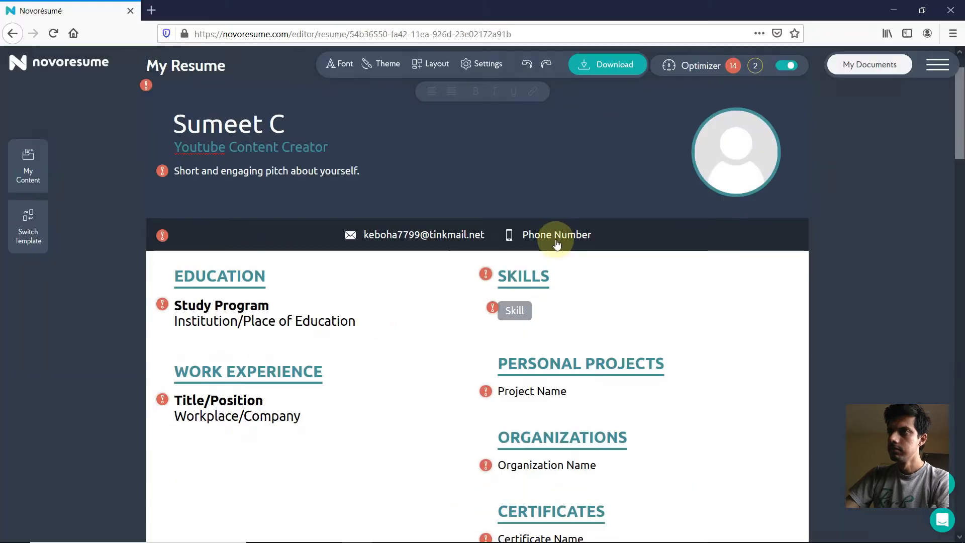
left_click(579, 269)
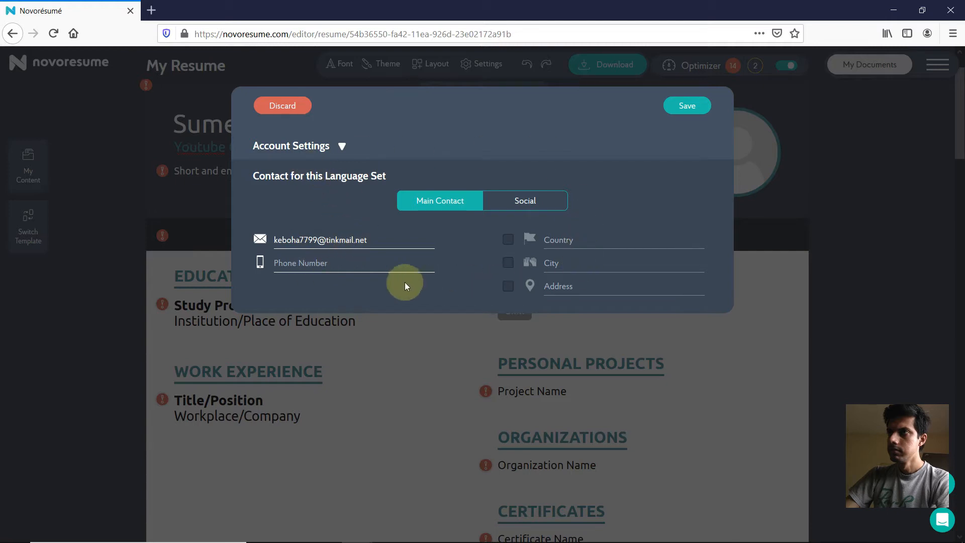
left_click(284, 263)
left_click(568, 242)
type("India")
left_click(525, 205)
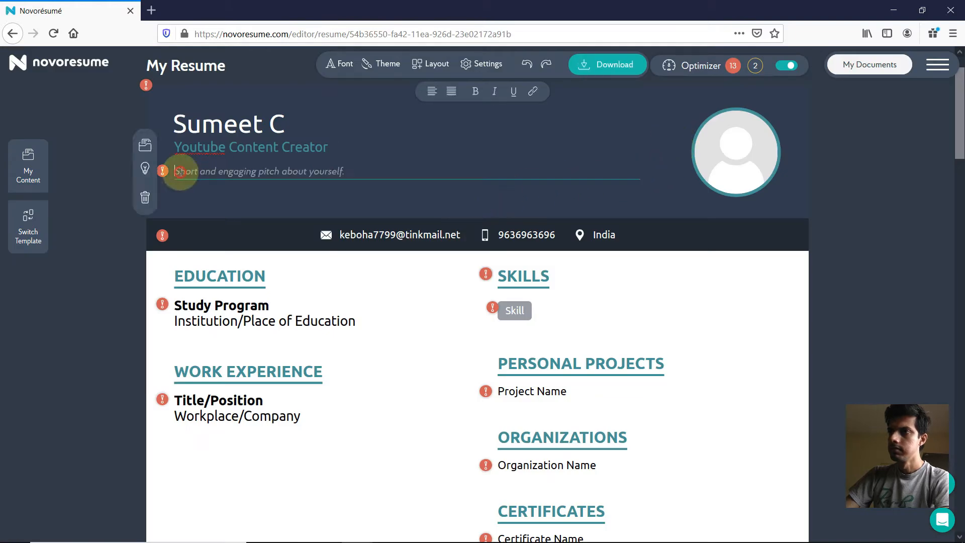
- Set the header pitch to "I am a Youtube Content Creator involving topics of tech and software."
left_click(180, 171)
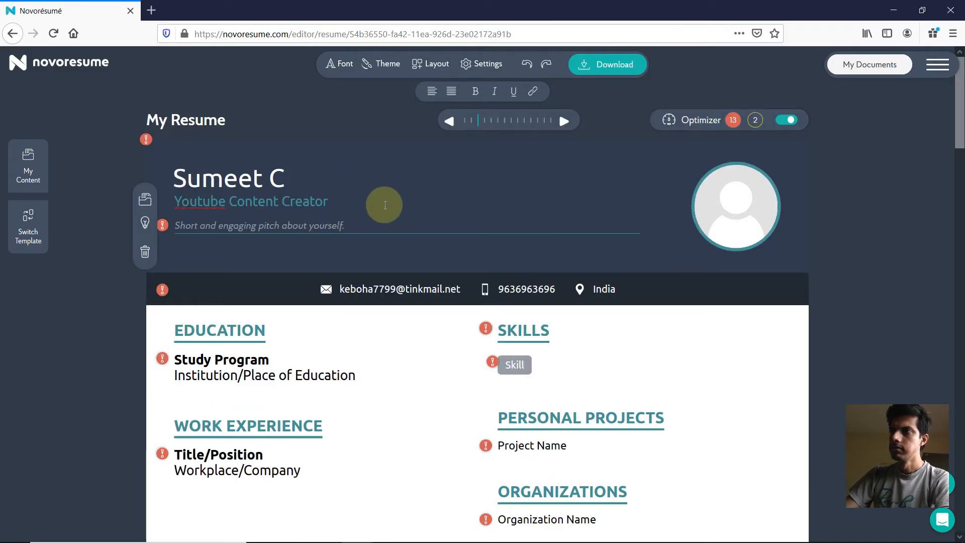
type("I am a Youtube Content Creator involving topics of tech and software.")
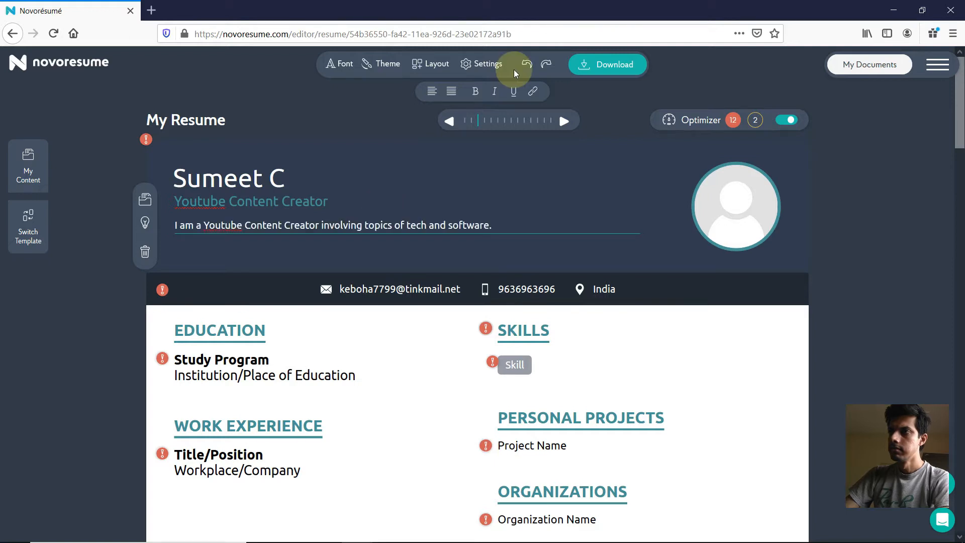
left_click(747, 149)
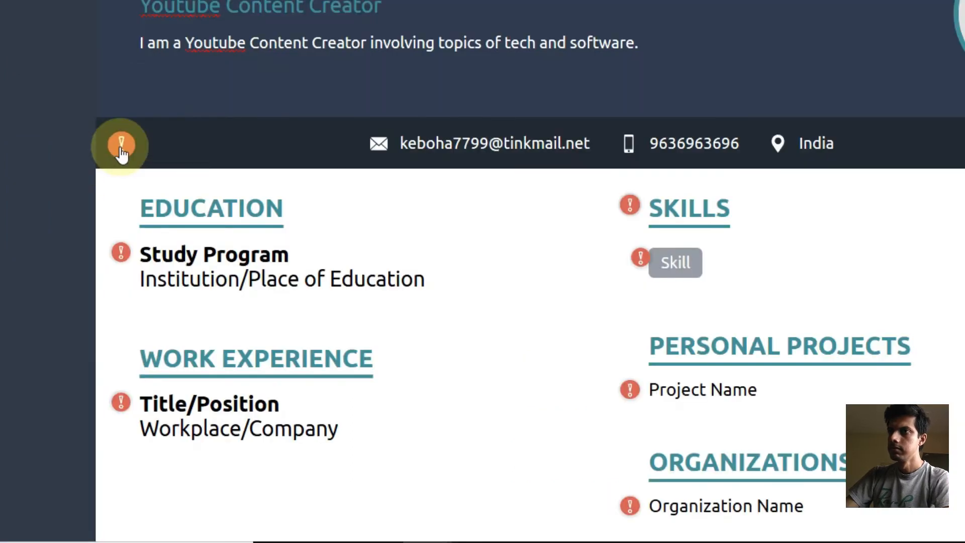
- Resolve the optimizer's contact revision by adding the city Delhi to the contact details, and save them
left_click(162, 291)
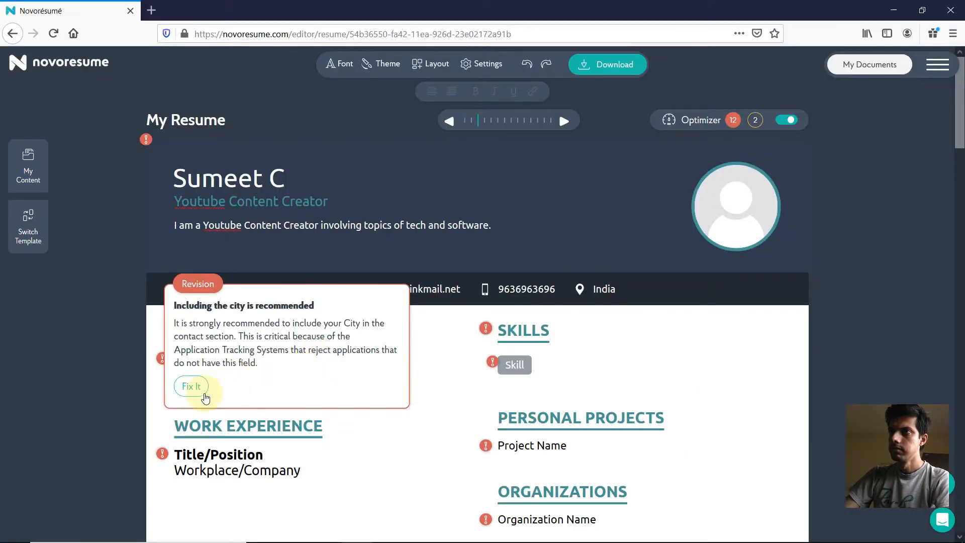
left_click(191, 386)
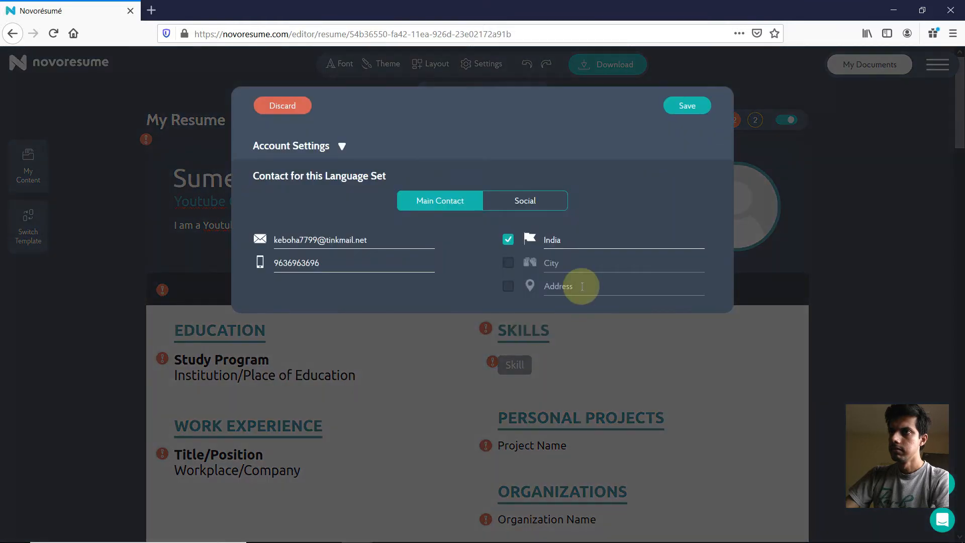
left_click(561, 259)
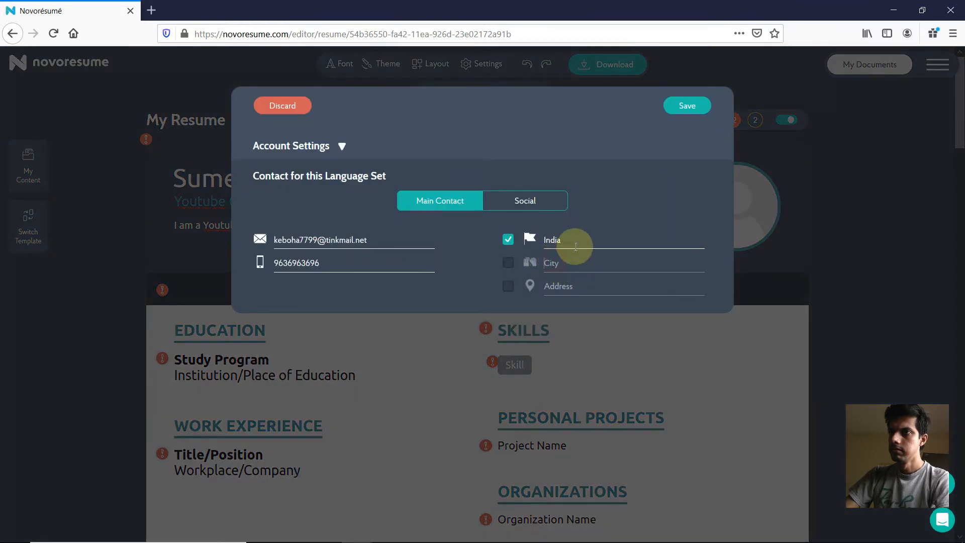
type("Delhi")
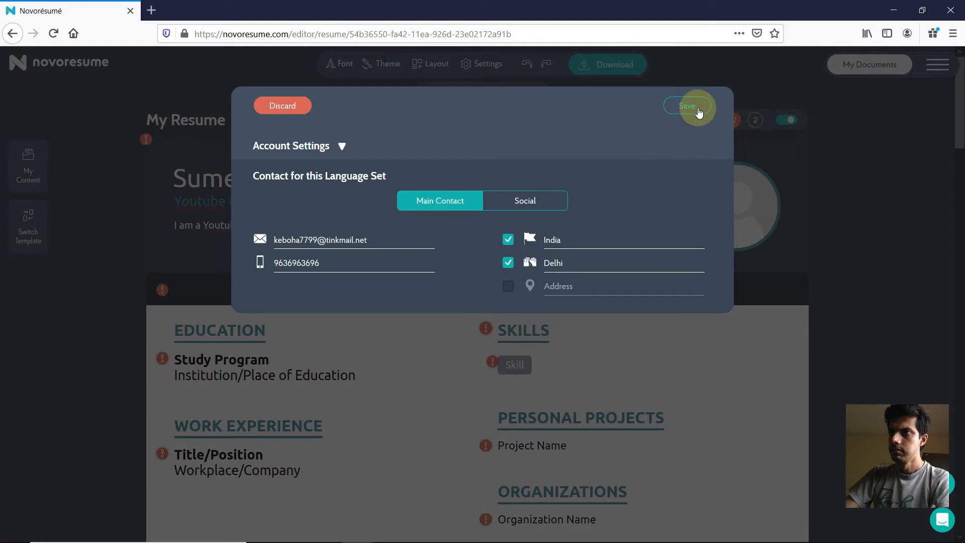
left_click(691, 104)
- Fill in the education entry with B.Tech in EEE, ABC college of Engineering, 08/2011 to 05/2015, and Delhi, India
scroll(123, 280, "down", 2)
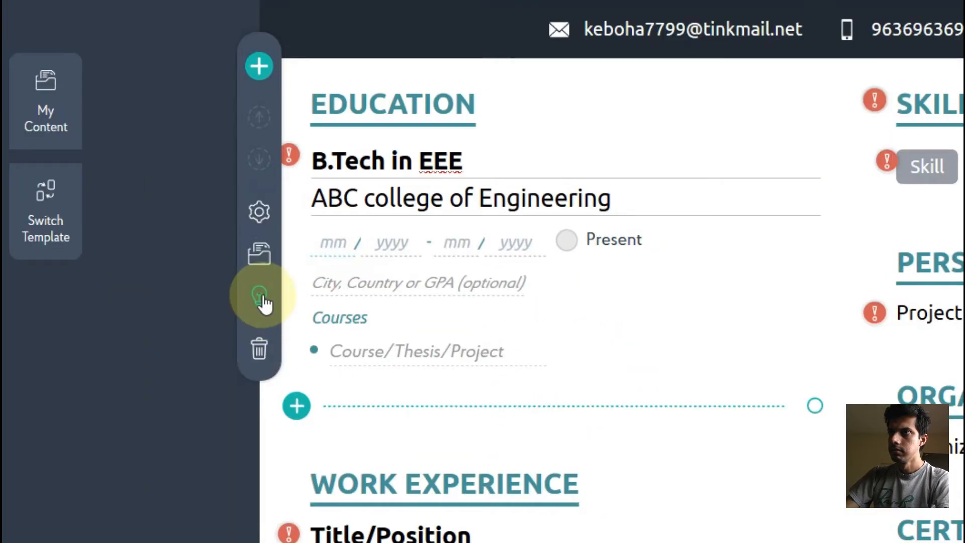
left_click(266, 308)
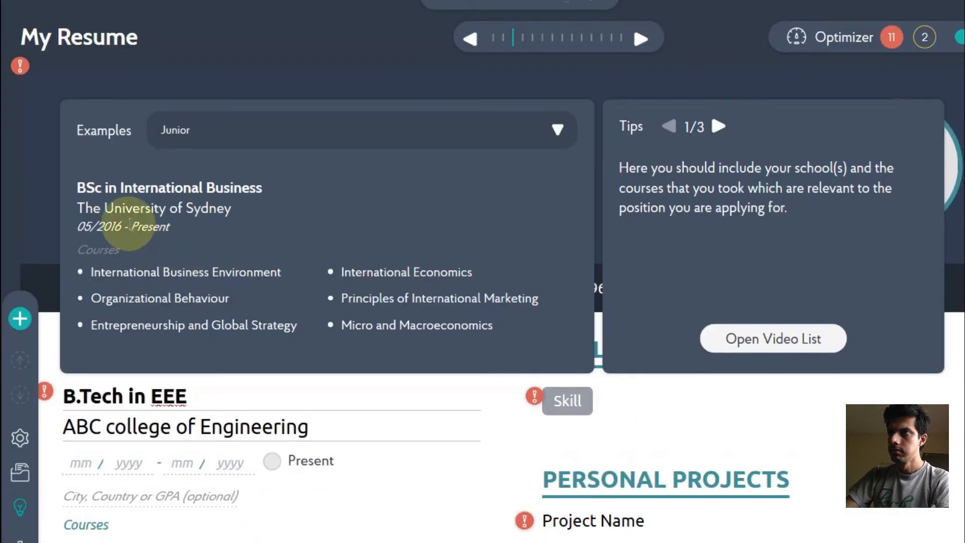
left_click(83, 467)
type("082011")
left_click(180, 465)
type("052015")
left_click(98, 501)
type("Delhi, India")
- List the education courses Semi-conductors, AC Machines, DC Machines and Instrumentation
scroll(98, 510, "down", 1)
left_click(233, 413)
type("Semi-conductors")
key("Return")
type("AC Machines")
key("Return")
type("DC Machines")
key("Return")
type("Instrumentation")
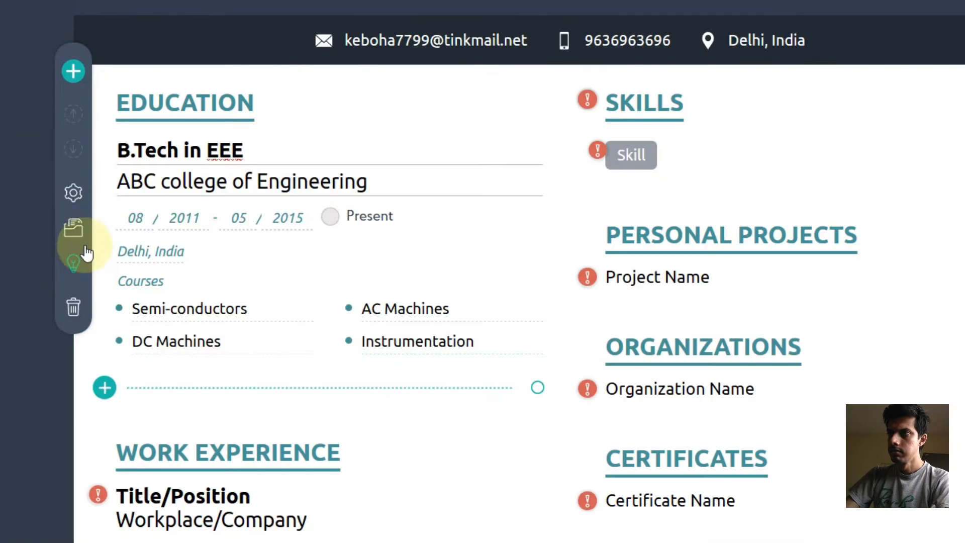
- Try showing one education course per row, and switch back to two courses per row
left_click(146, 335)
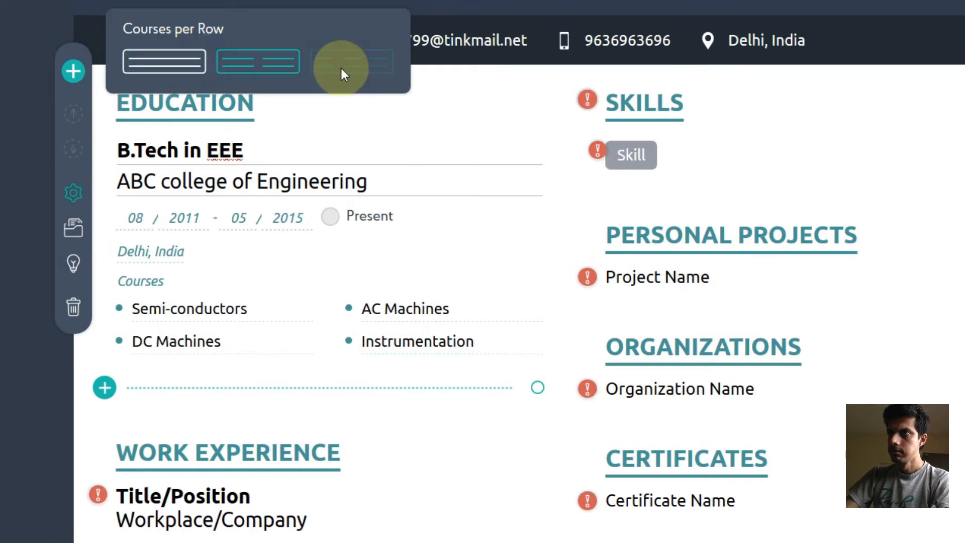
left_click(170, 65)
scroll(172, 68, "down", 4)
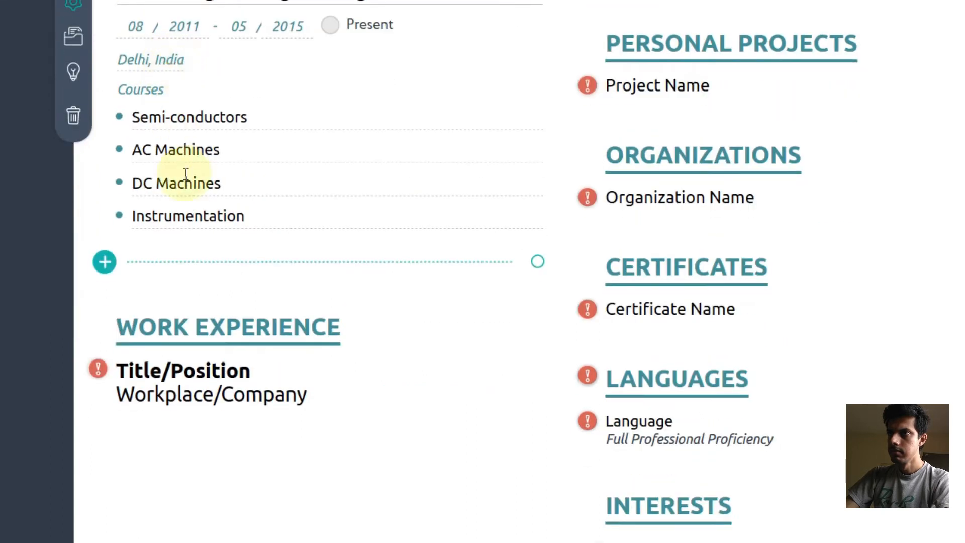
scroll(189, 146, "up", 4)
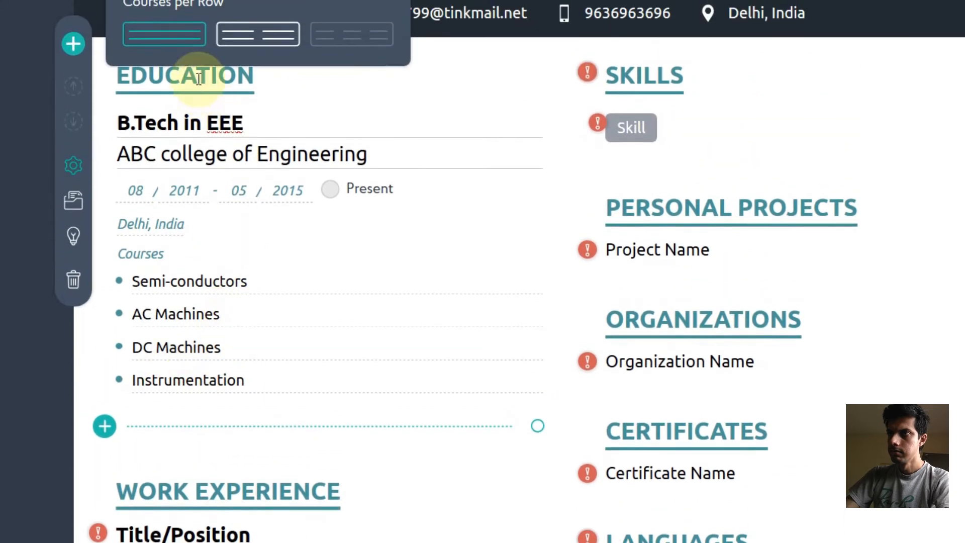
left_click(228, 35)
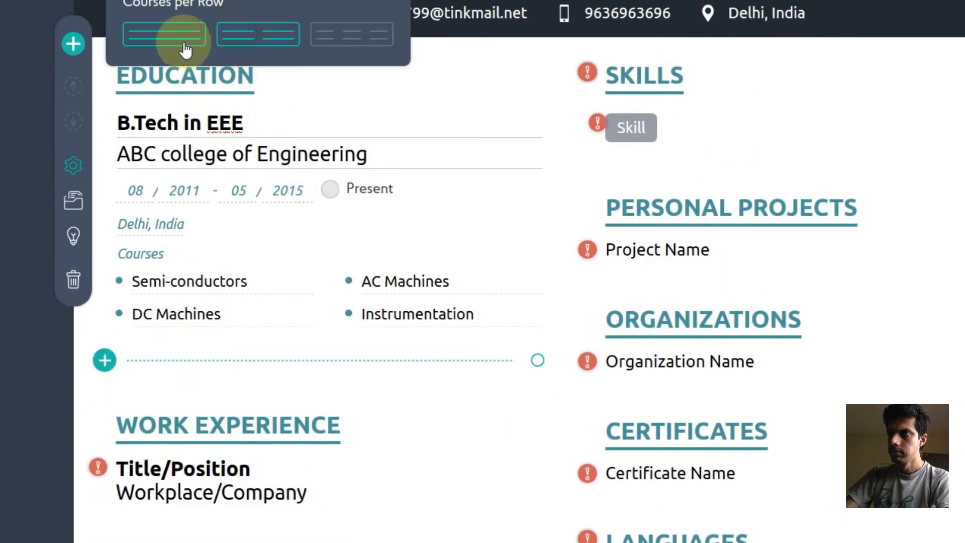
- Add Communication Skills and UX/UI Design to the Skills section, and open the skill examples
left_click(587, 72)
left_click(269, 280)
left_click(267, 190)
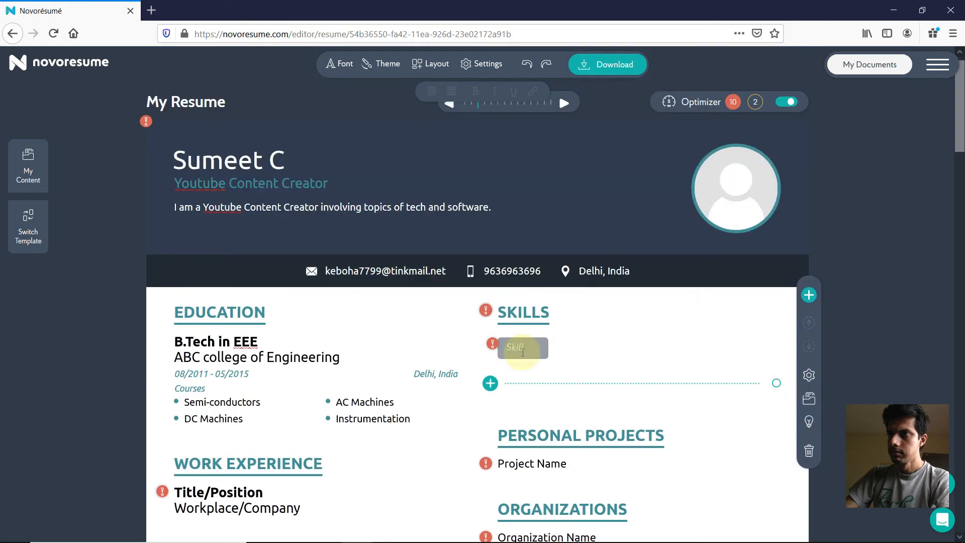
scroll(387, 250, "down", 2)
left_click(394, 250)
left_click(809, 421)
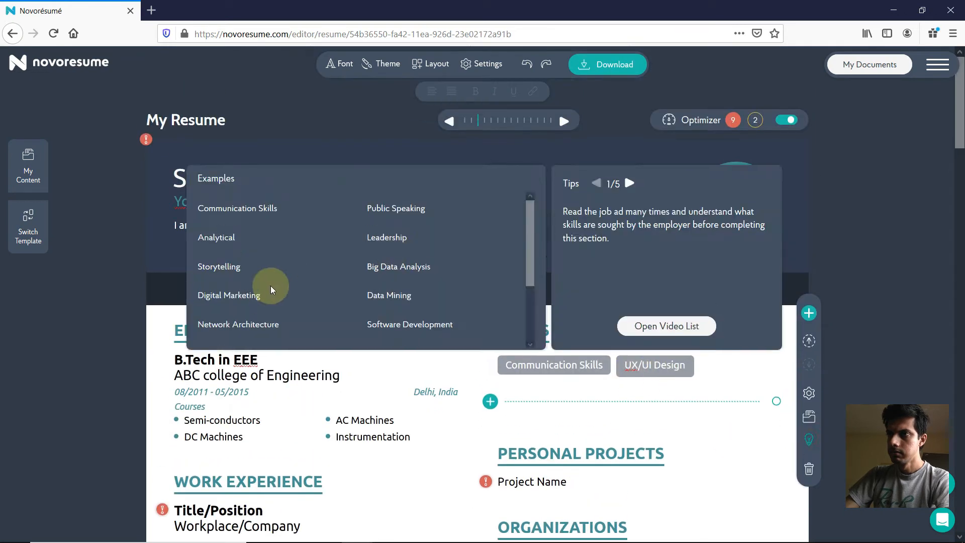
- Add Digital Marketing and Content Creation to the Skills section
left_click(271, 290)
key("Return")
scroll(713, 371, "down", 1)
left_click(593, 355)
left_click(627, 355)
type("Content Creation")
left_click(684, 422)
left_click(635, 312)
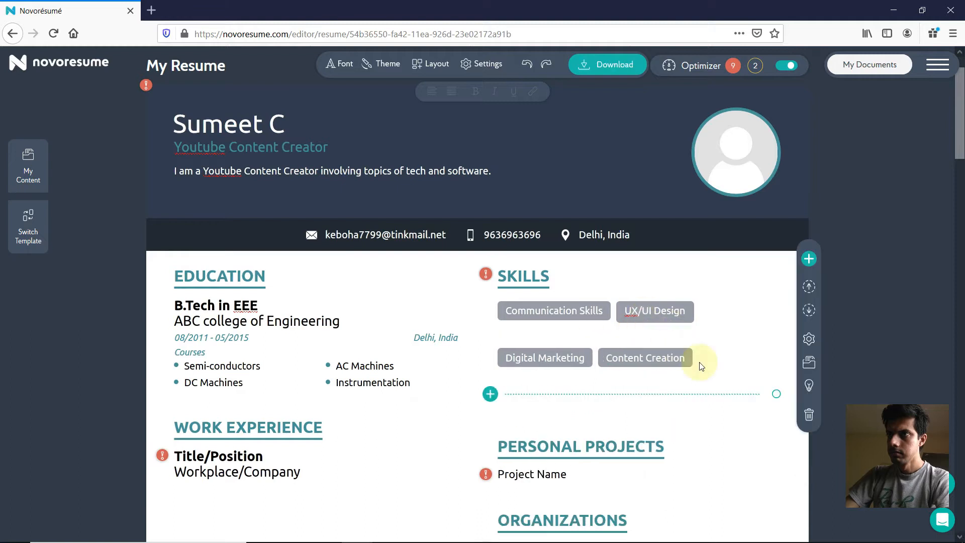
left_click(720, 407)
- Name the first personal project "Completed a project on DC Machines at Siemens"
scroll(722, 409, "down", 3)
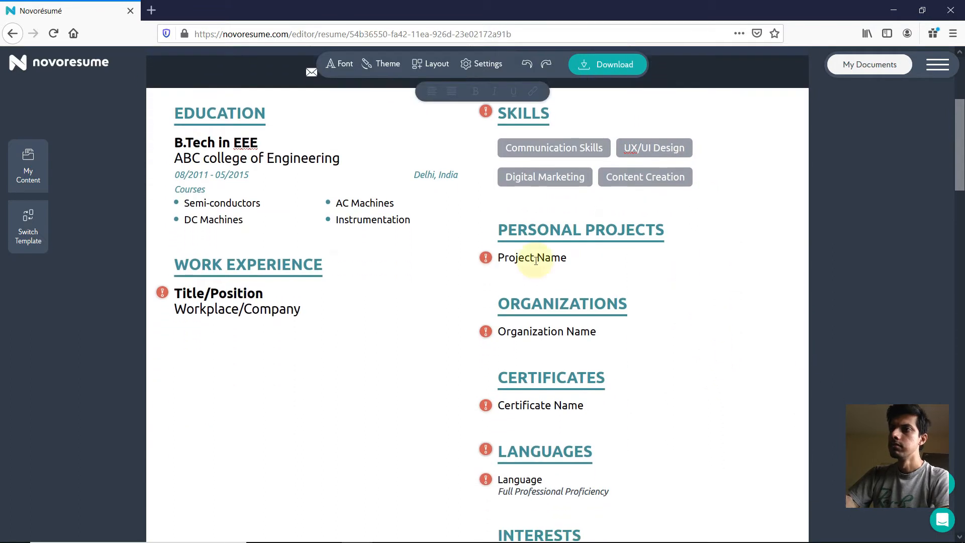
left_click(520, 259)
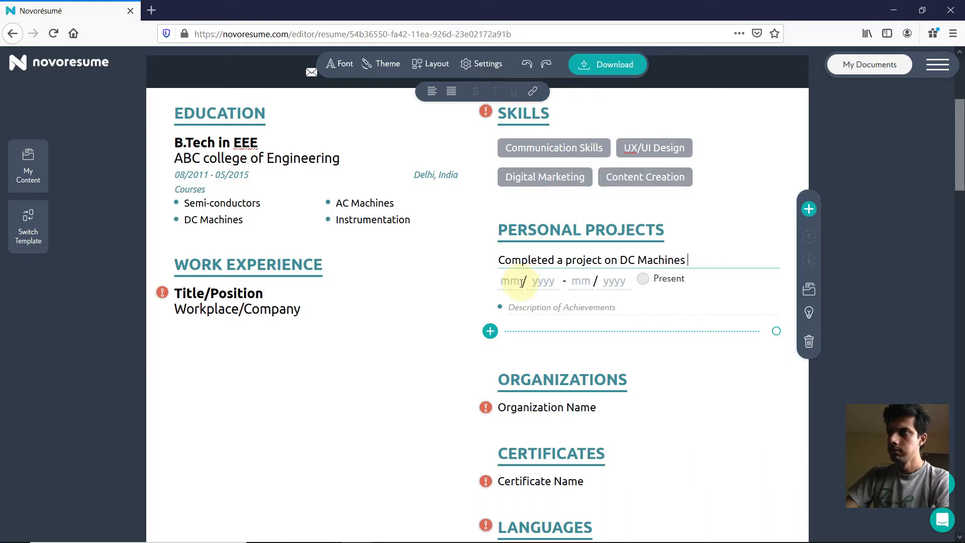
type("at Siemens")
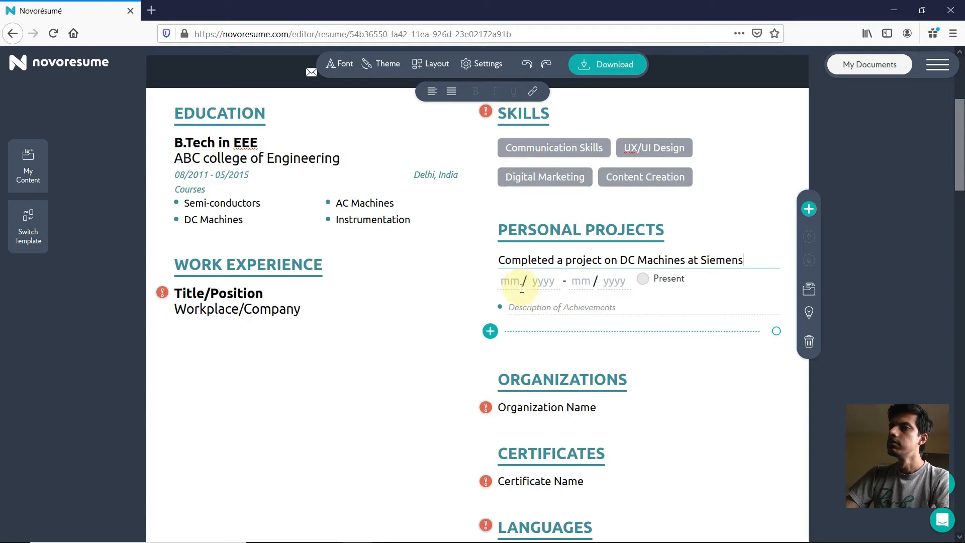
left_click(522, 287)
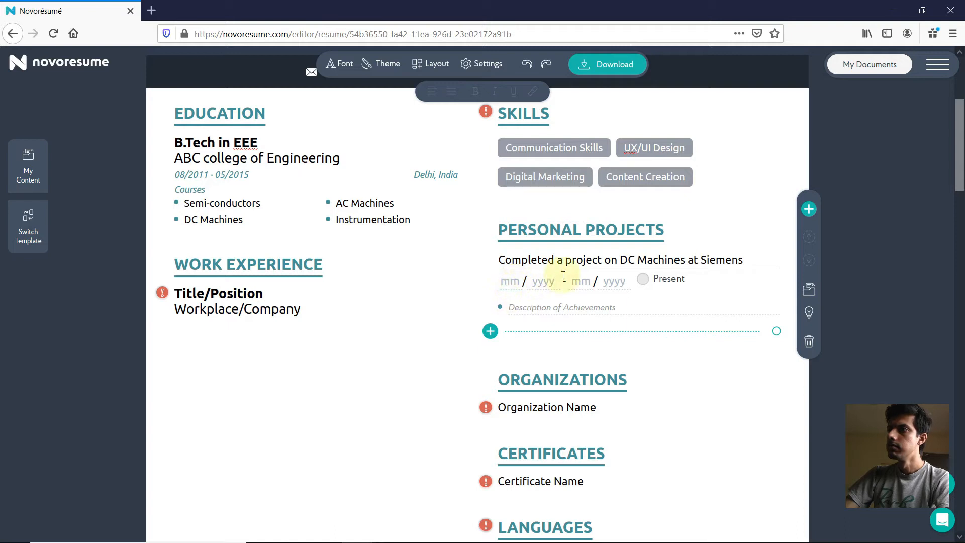
- Try marking the Siemens project's end date as Present, and clear the mark again
left_click(644, 280)
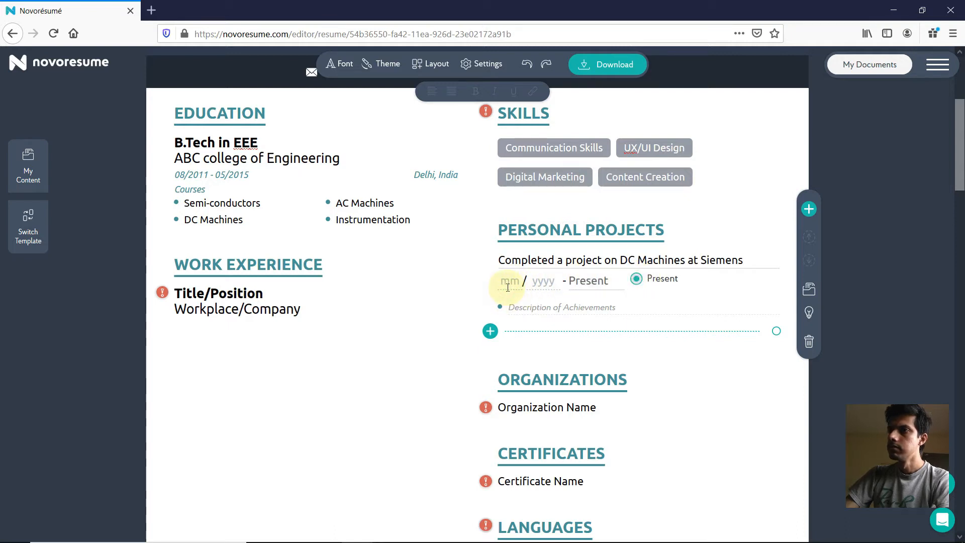
left_click(637, 282)
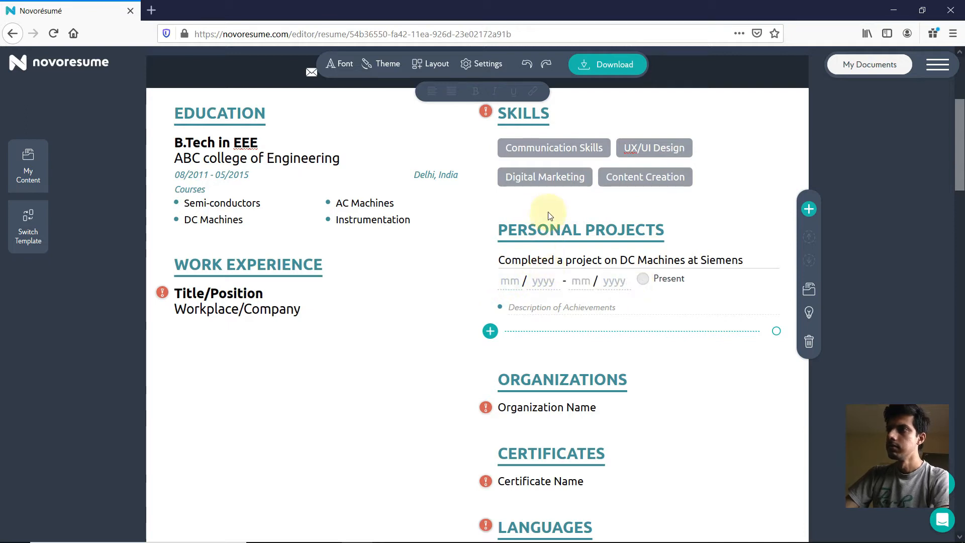
scroll(442, 374, "up", 3)
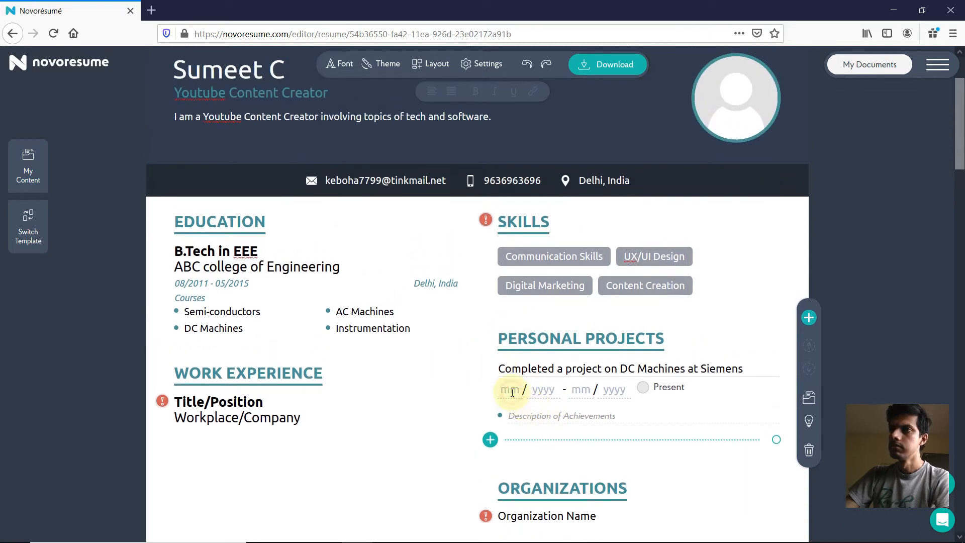
left_click(744, 372)
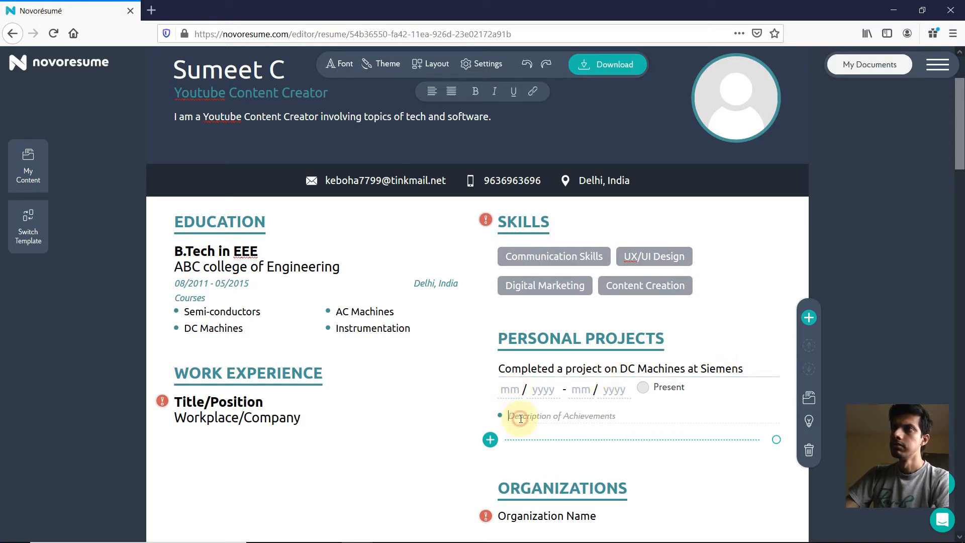
- Set the Siemens project's dates to 03/2014 through 08/2014
left_click(510, 391)
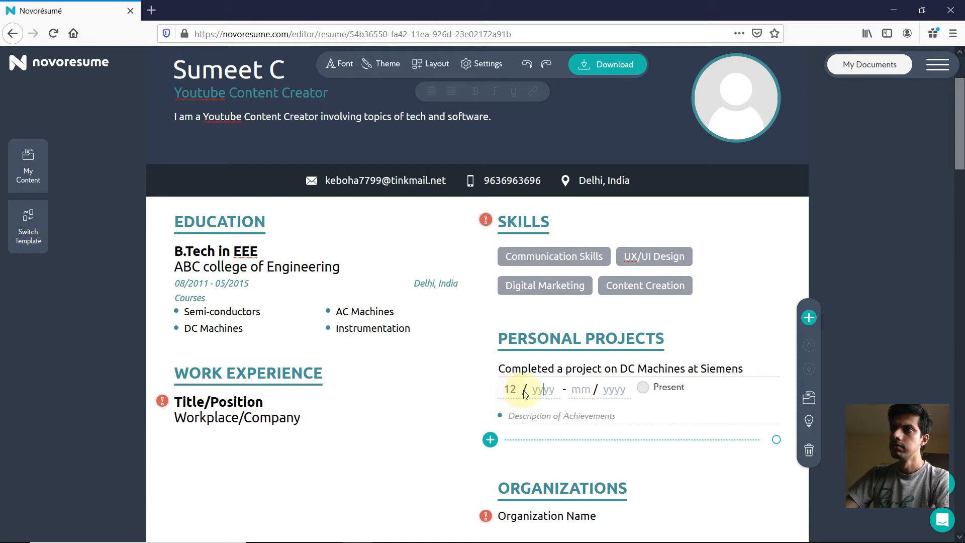
left_click_drag(517, 387, 502, 389)
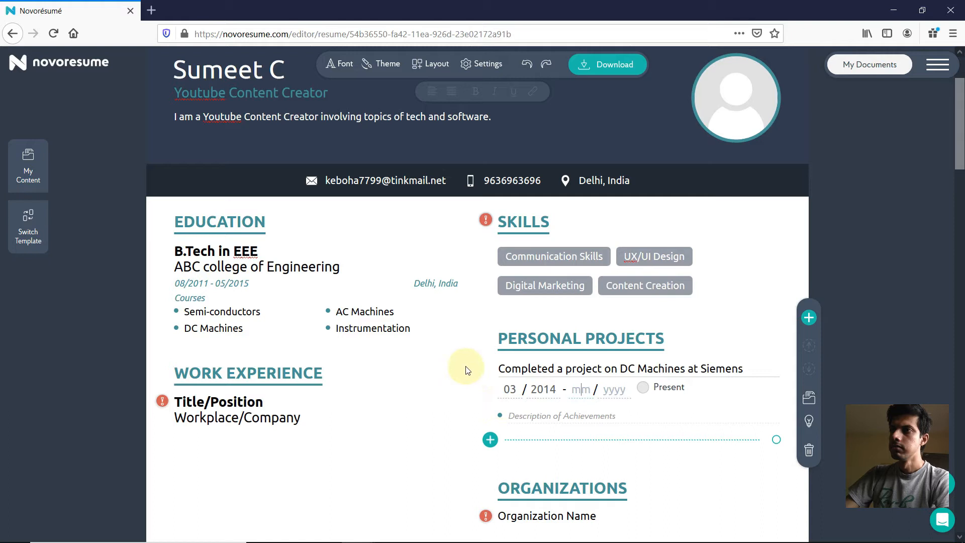
type("2014")
scroll(555, 383, "down", 1)
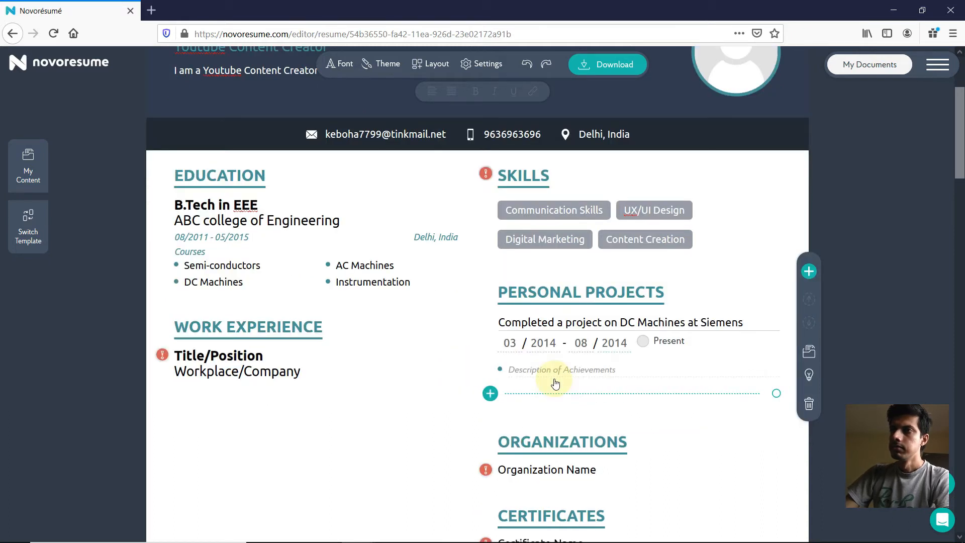
- Describe the project's achievement as "Launched a DC Machine Application in my college Laboratory.", deleting the leftover example text about students and waste
left_click(551, 362)
left_click_drag(579, 328, 760, 308)
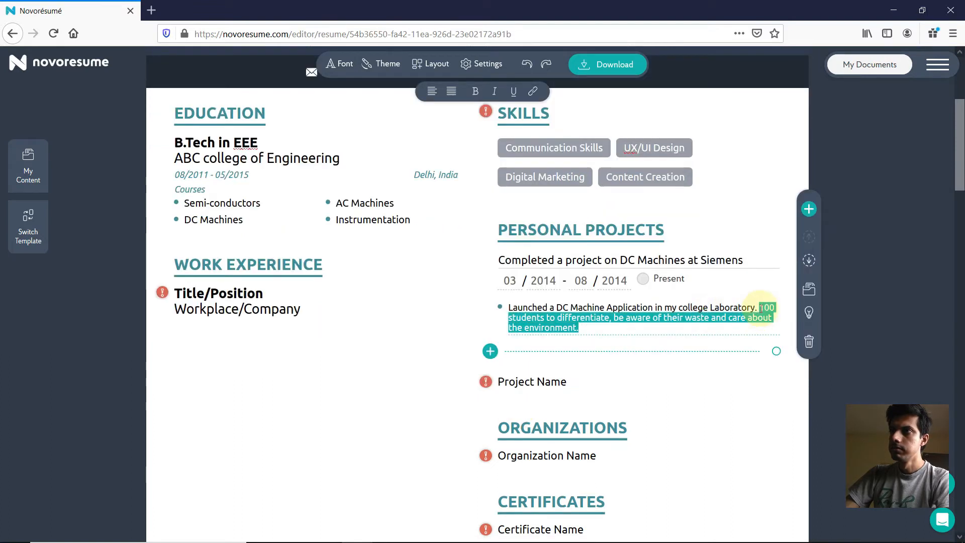
key("BackSpace")
left_click(413, 346)
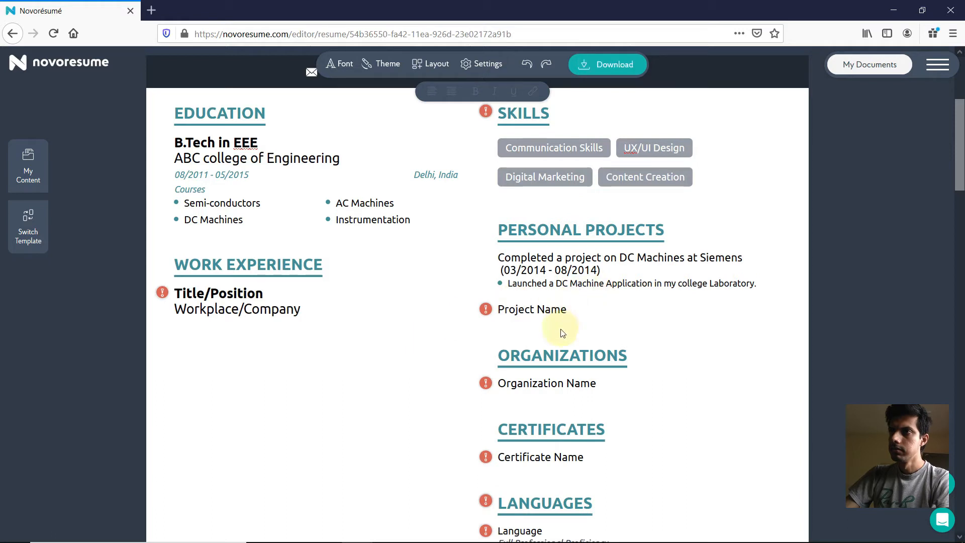
- Make the words "DC Machine" bold in the project's achievement description
left_click(559, 284)
double_click(563, 307)
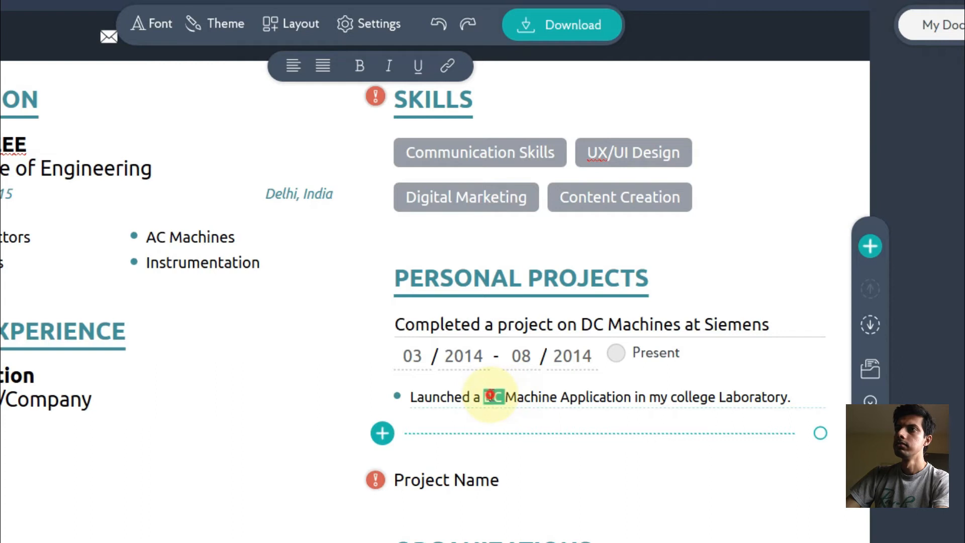
left_click_drag(490, 397, 562, 397)
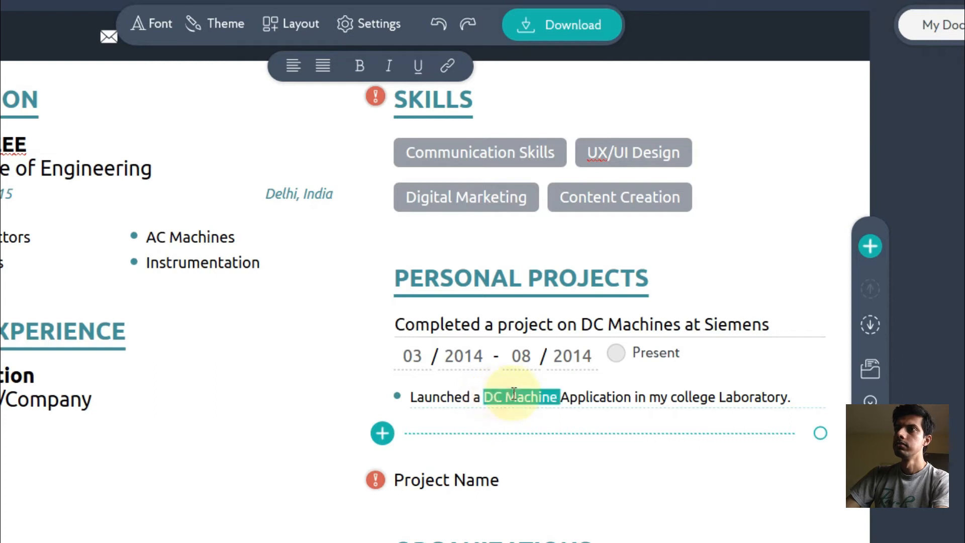
left_click(359, 70)
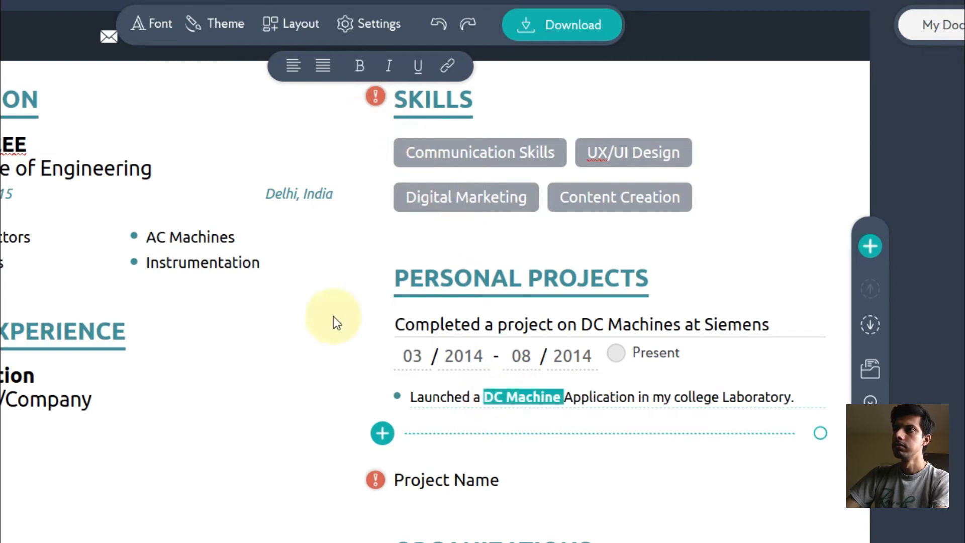
- Add the organization "Member of WeCare" with dates from 04/2014 to Present
left_click(308, 427)
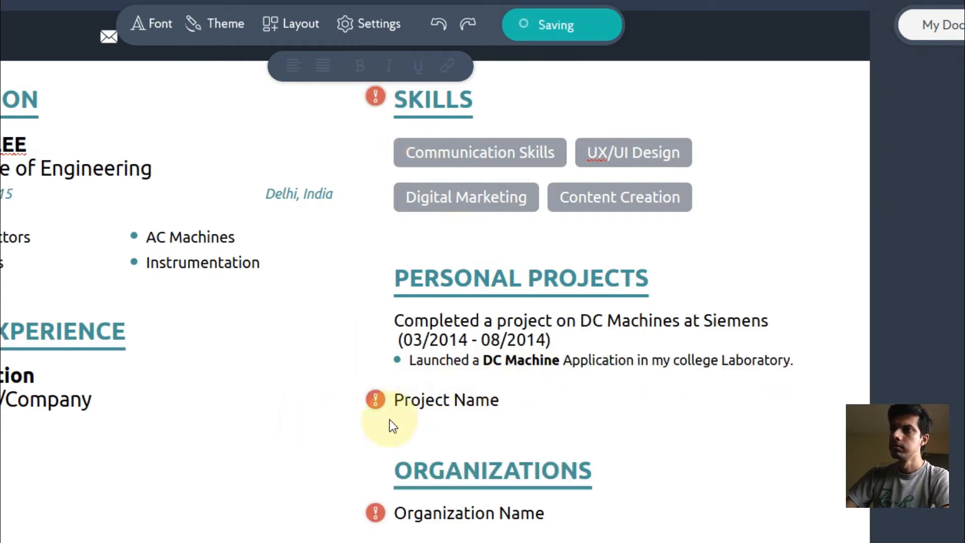
left_click(456, 515)
type("Member of WeCare")
left_click(509, 297)
type("4 / 2014")
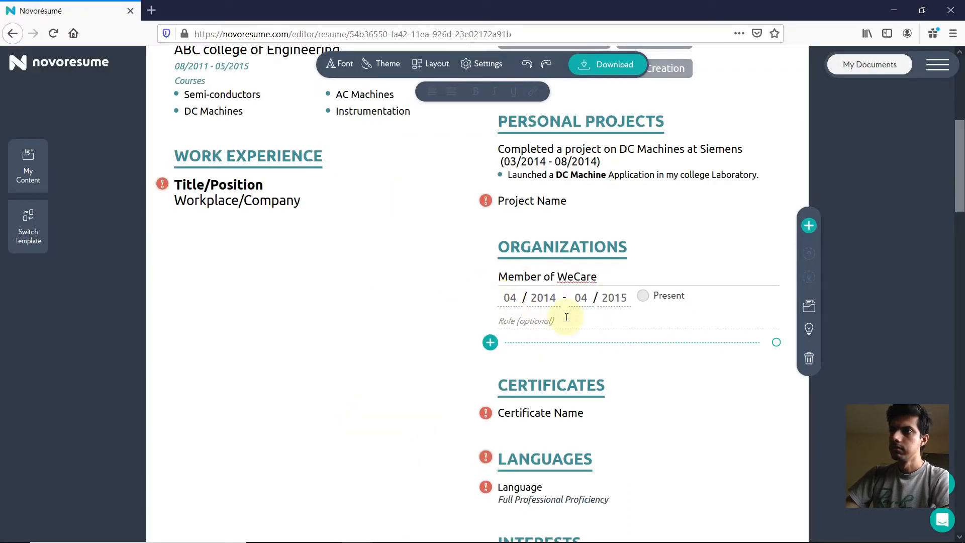
left_click(643, 295)
- Fill in the WeCare role as "Volunteer to identify the underprivileged children in slums"
left_click(522, 320)
type("Volunteer to identify the underprivi")
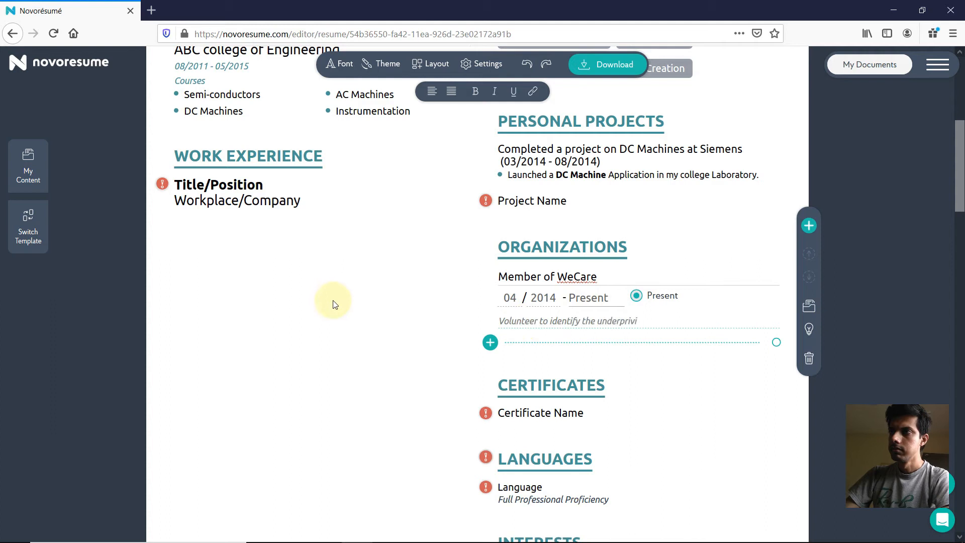
type("slums")
left_click(333, 302)
- Name the certificate "Certified Professional Social Media Manger", reusing the example text and removing its leftover wording about ISO 292 Security Management
left_click(573, 275)
left_click(436, 325)
scroll(437, 325, "down", 1)
left_click(546, 304)
type("Certified Professional Crisis Manager for ISO 292 Security Management (03/2015 - 08/2018)")
left_click_drag(724, 320, 659, 309)
key("BackSpace")
type("Social Media Manger")
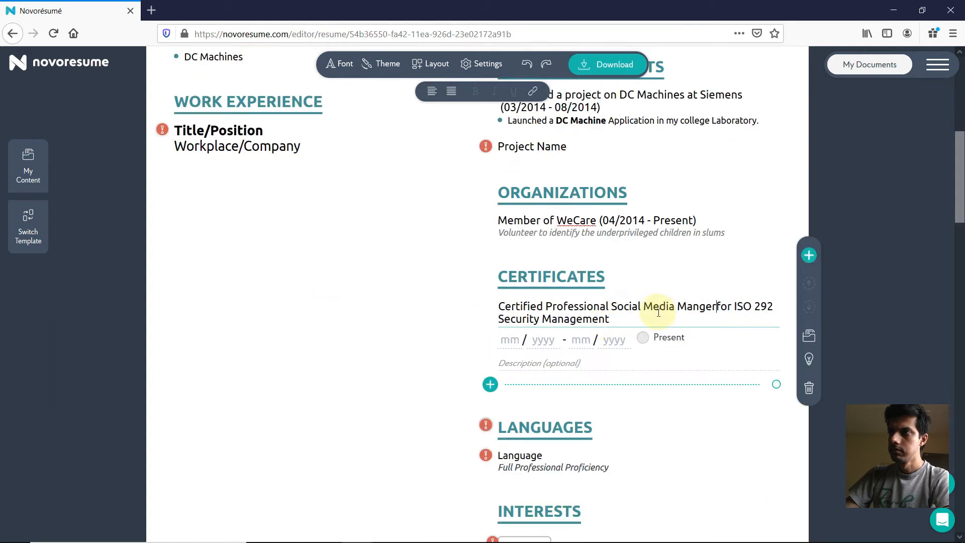
left_click_drag(718, 308, 610, 322)
key("BackSpace")
- Date the certificate 09/2015 to 09/2016 and describe it as "Certified as a social media manager by SocialRaze Analytics."
left_click(511, 329)
type("092016")
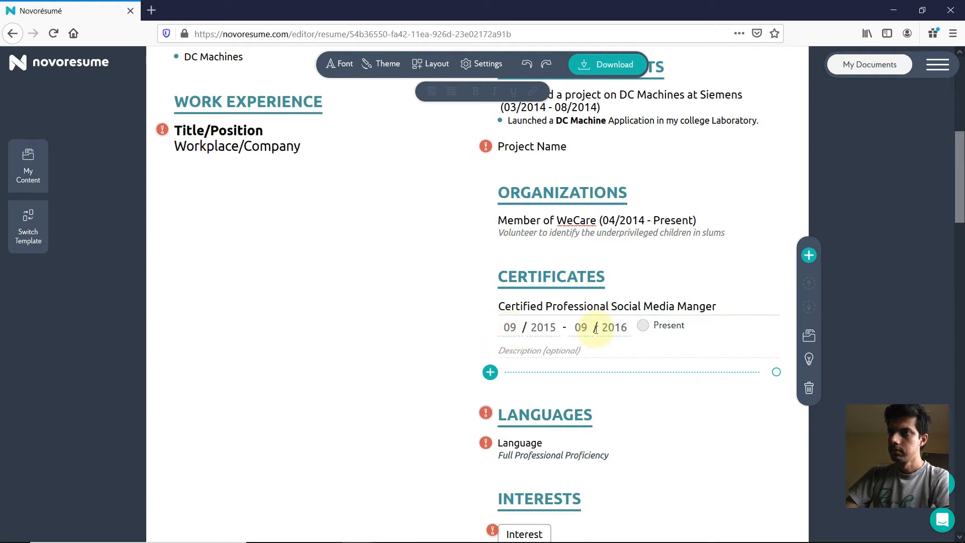
left_click(594, 347)
type("Certified as a social media")
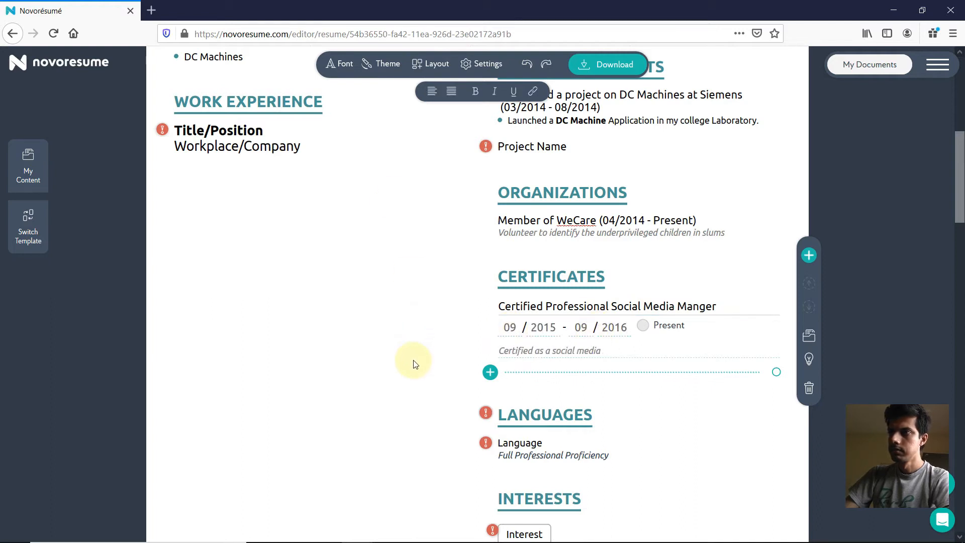
type(" manager by SocialRaze Analyt")
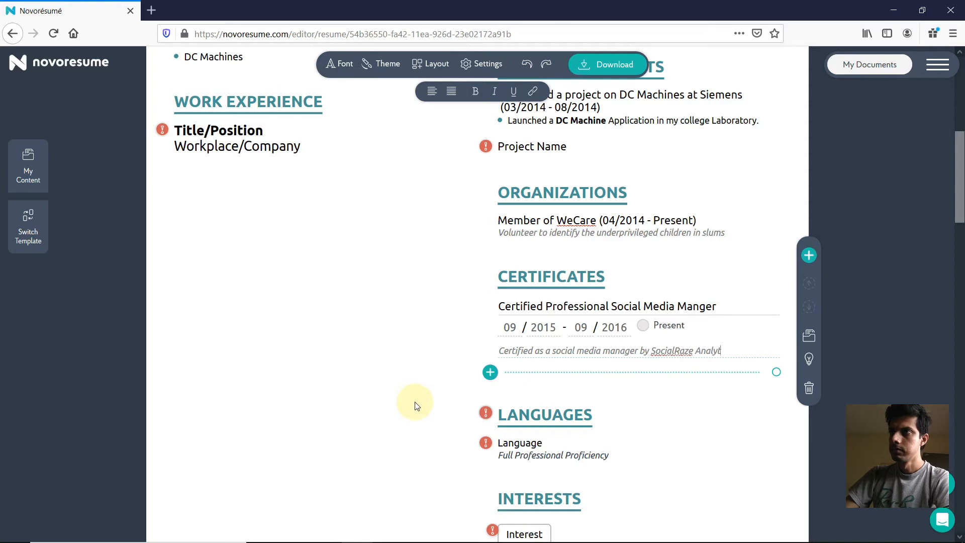
type("ics.")
left_click(421, 338)
- Enter English as the first language and set its level to 5/5, Native or Bilingual Proficiency
mouse_move(490, 373)
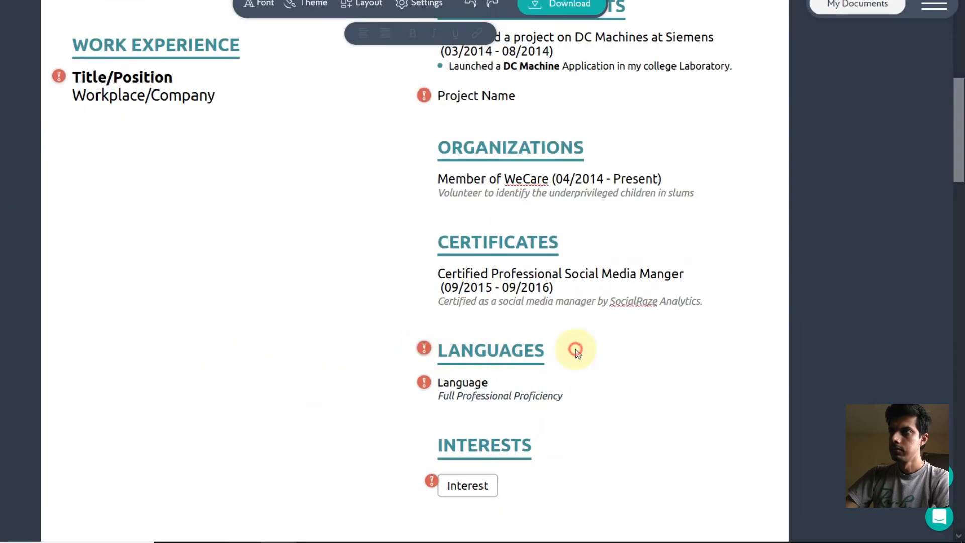
left_click(540, 351)
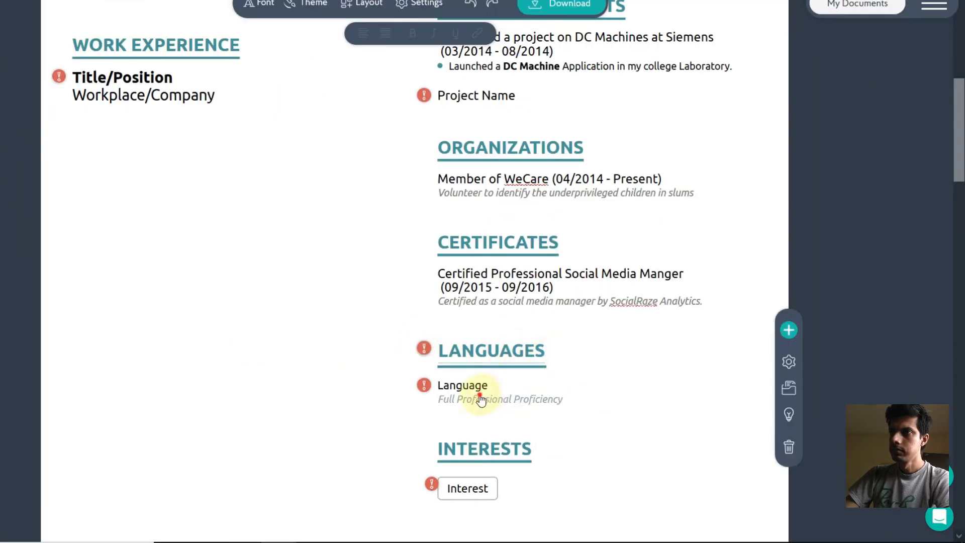
left_click(482, 395)
left_click(469, 382)
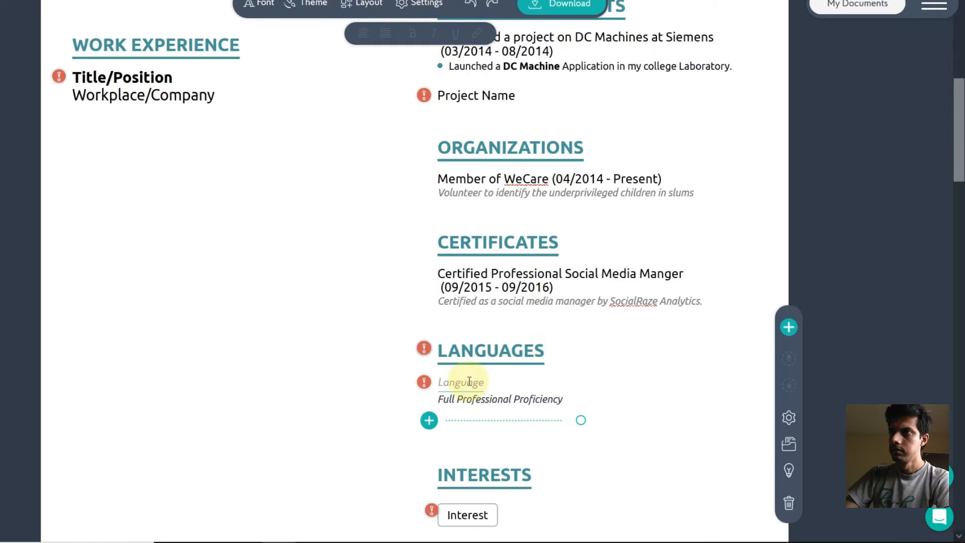
type("English")
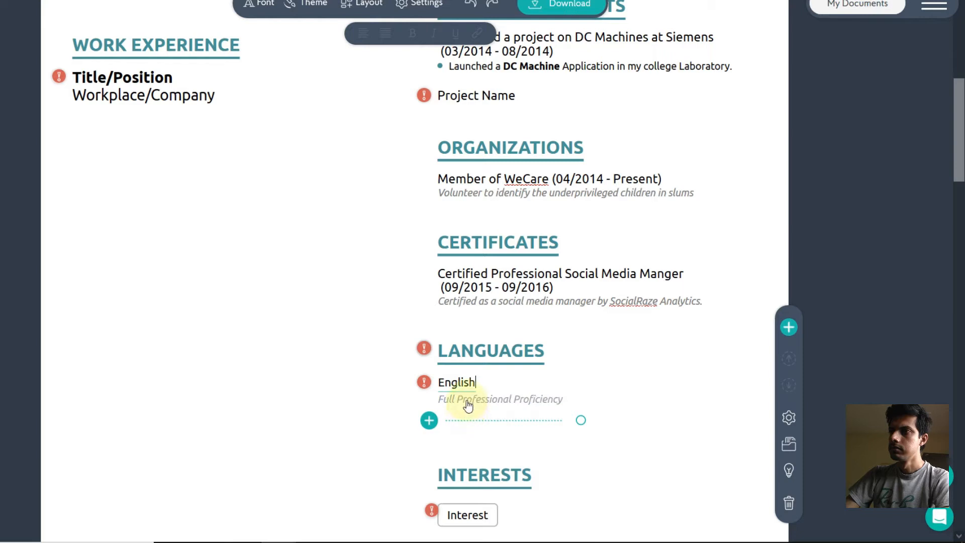
left_click(468, 401)
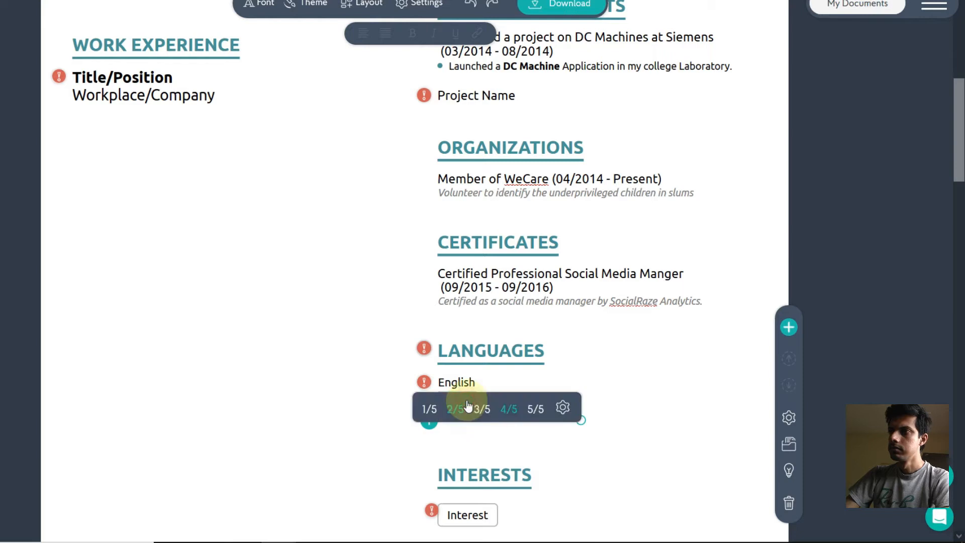
left_click(532, 413)
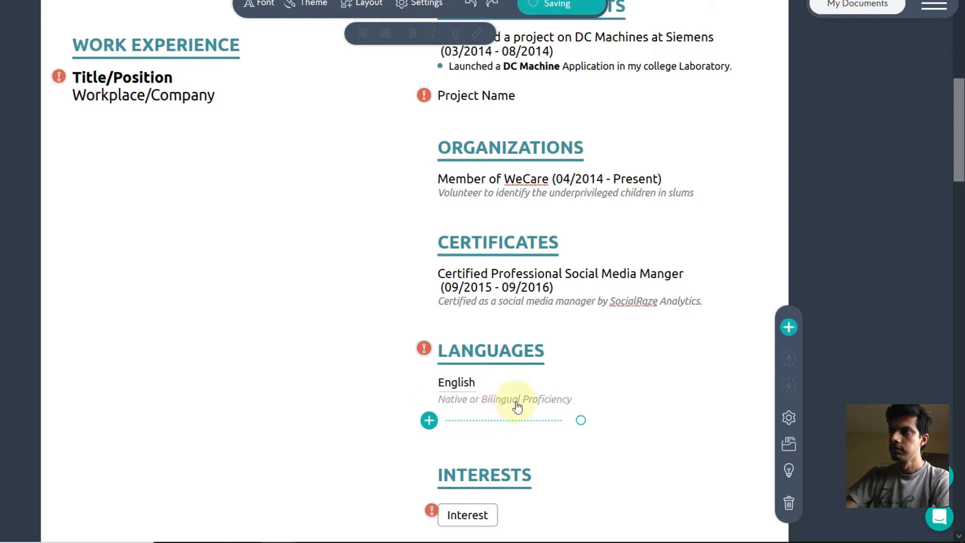
- Add Hindi as a second language with level 5/5, Native or Bilingual Proficiency
left_click(430, 421)
type("Hindi")
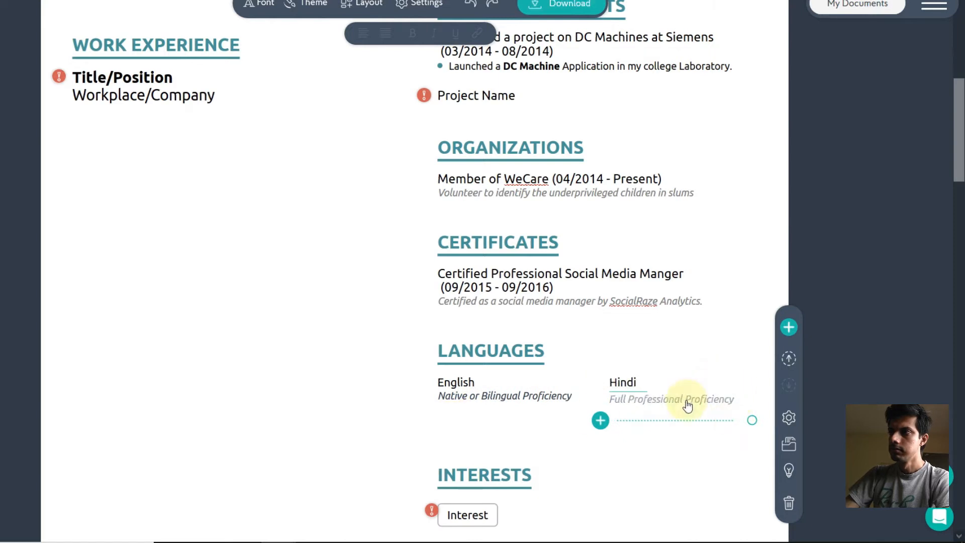
left_click(648, 409)
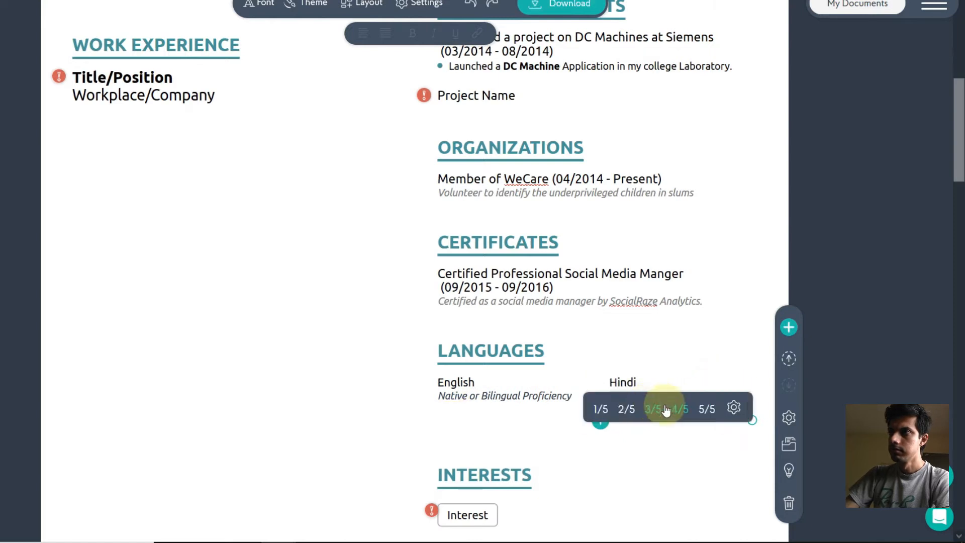
left_click(708, 410)
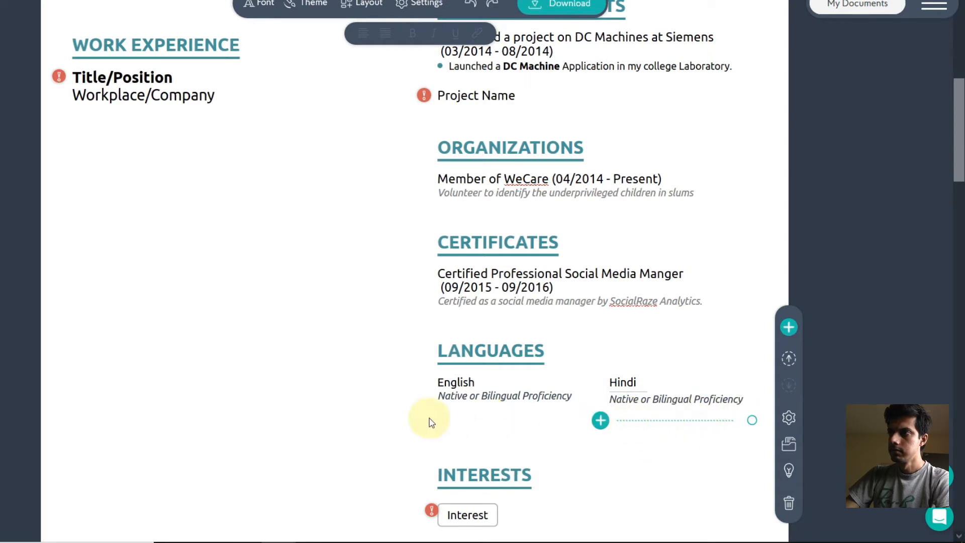
left_click(365, 396)
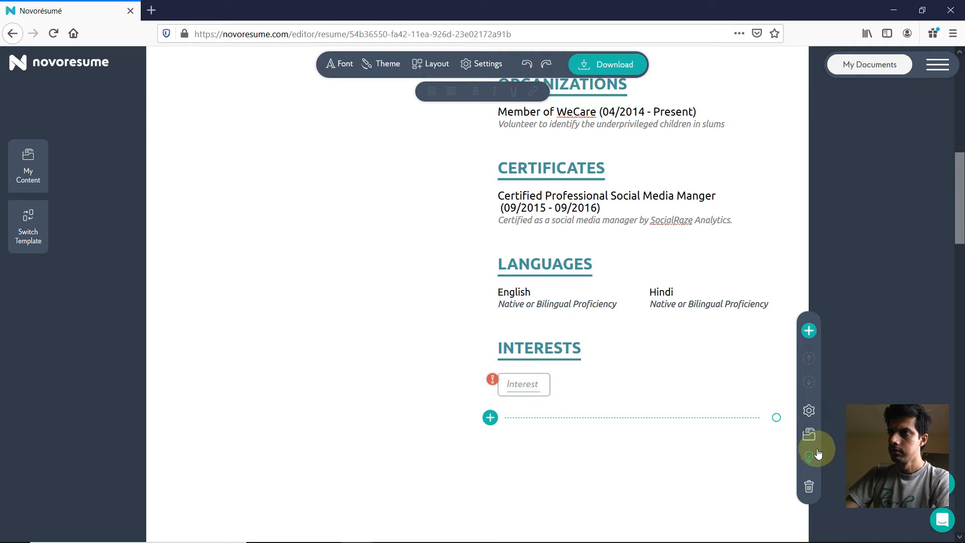
- Check the example interests and fill the Interests section with "Video Making" and "Photography"
left_click(810, 457)
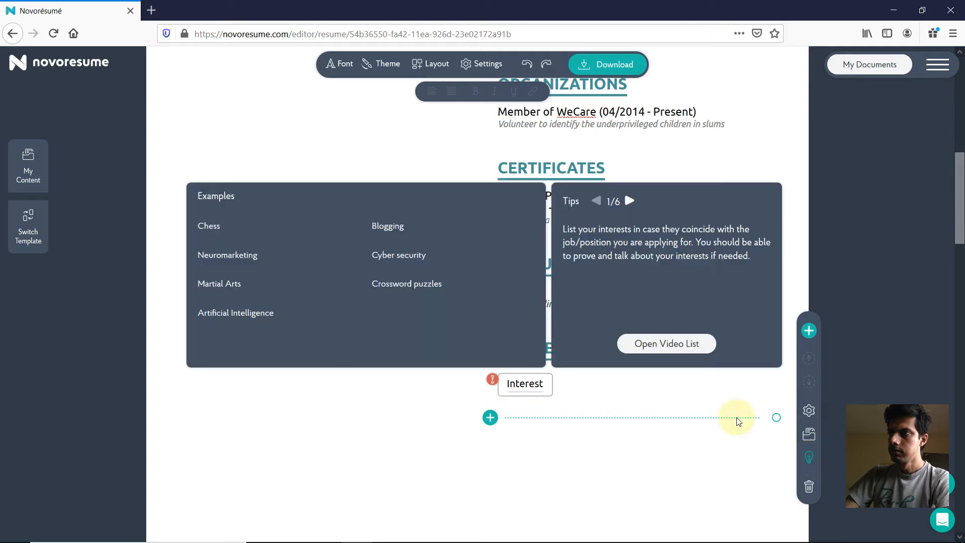
left_click(380, 431)
left_click(544, 398)
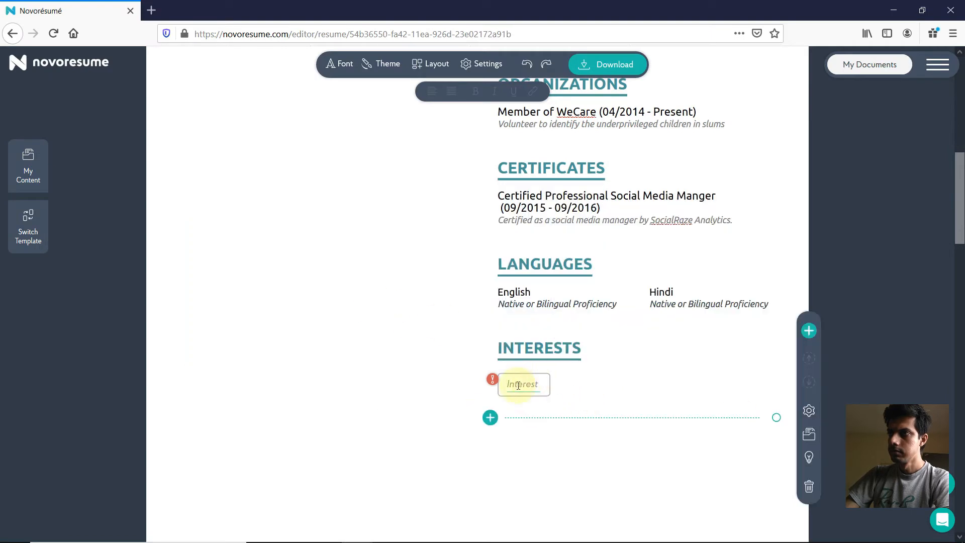
type("Video Making")
key("Return")
type("Photography")
left_click(416, 374)
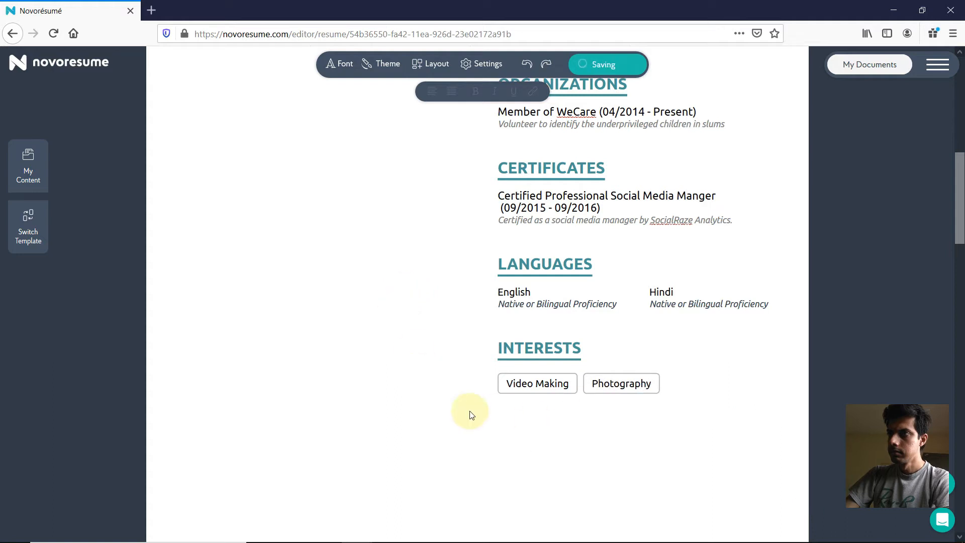
- Title the work experience entry "Content Creator" and enter the self-developed YouTube channel as its workplace
scroll(451, 417, "up", 4)
scroll(451, 417, "up", 5)
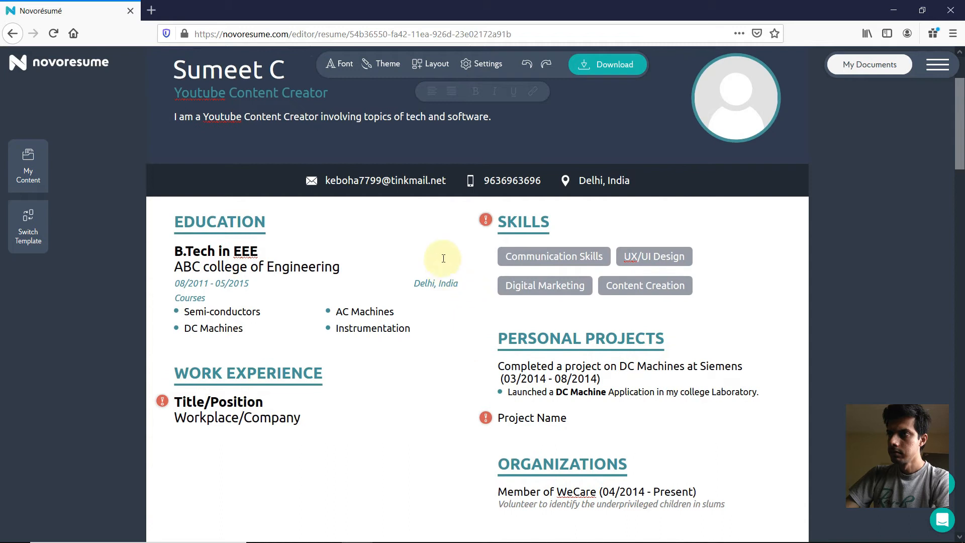
scroll(357, 405, "down", 1)
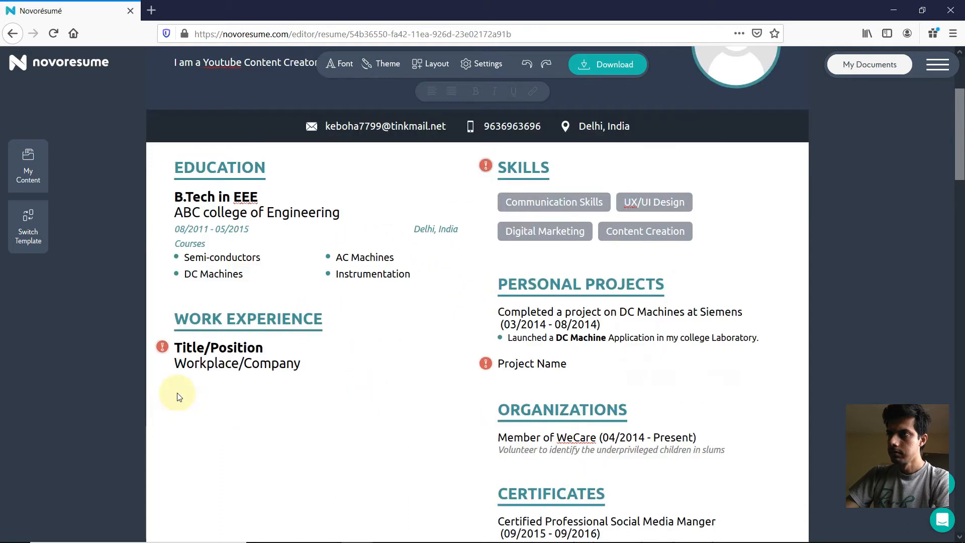
left_click(207, 358)
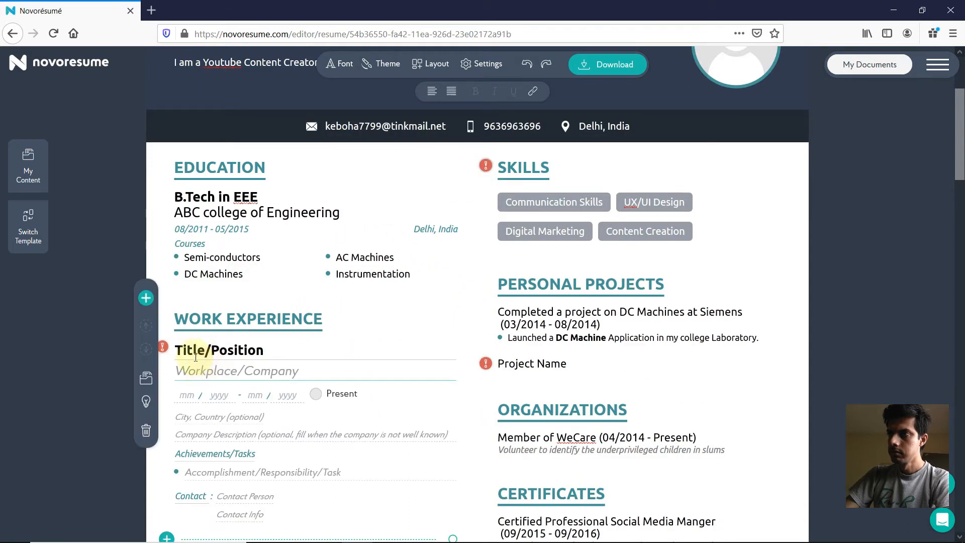
key("Tab")
left_click(192, 356)
type("Content Creator")
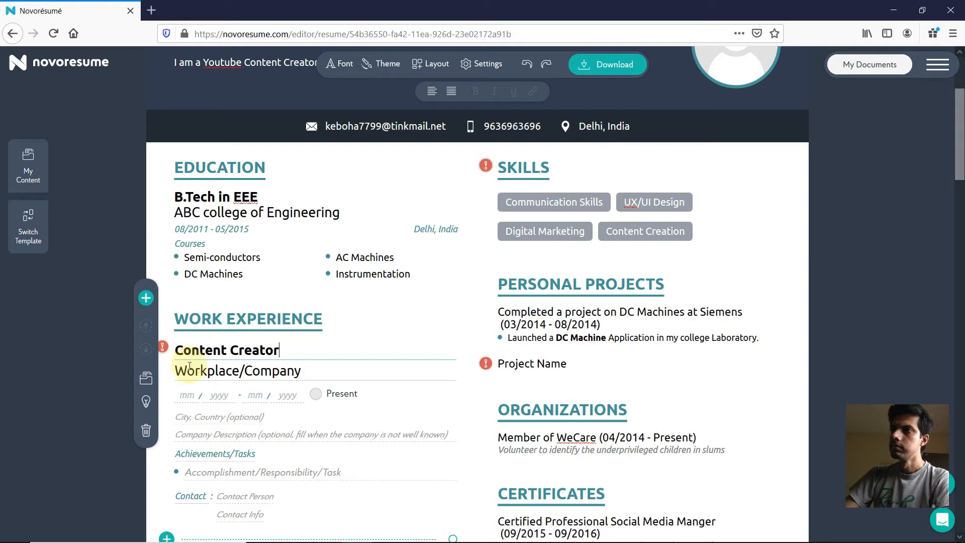
left_click(190, 370)
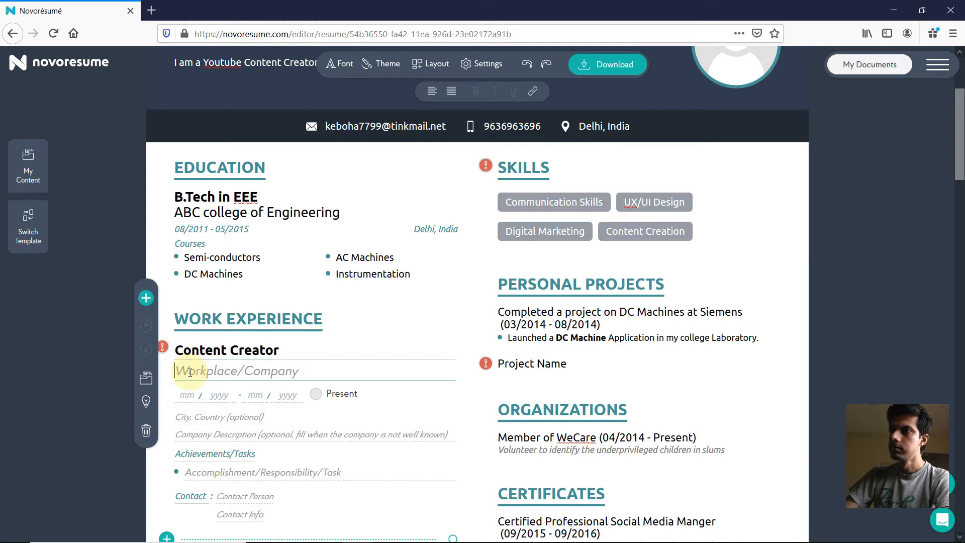
type("Self developed Sumeet YouTube Channel")
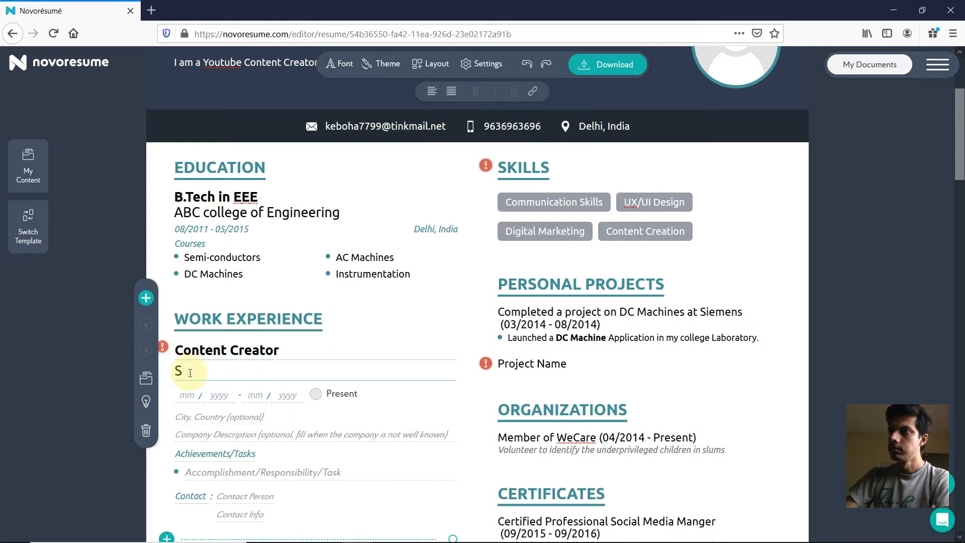
- Date the Content Creator job 05/2018 to Present in Delhi, India, and describe the channel as covering technology, Product Review and software applications
left_click(189, 398)
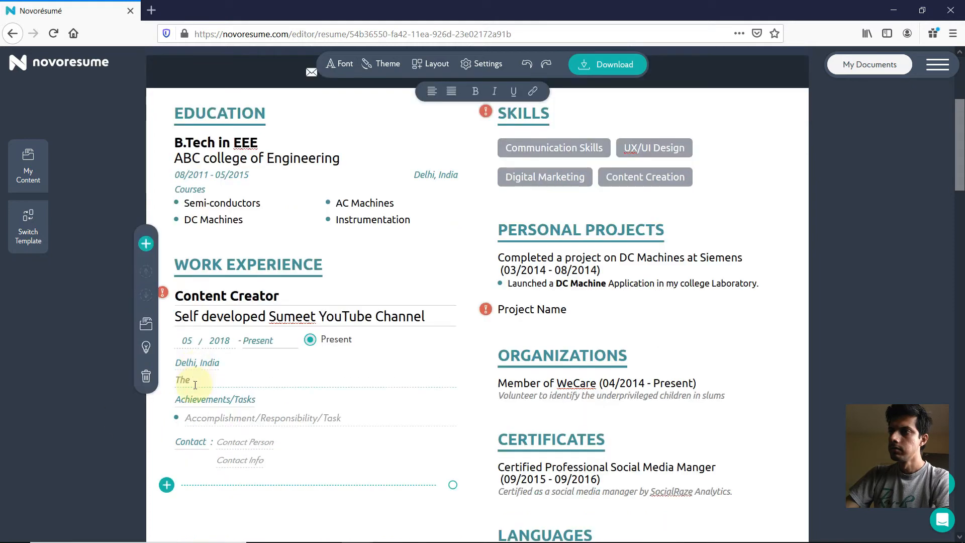
type("ound topics of technology, Product Revie")
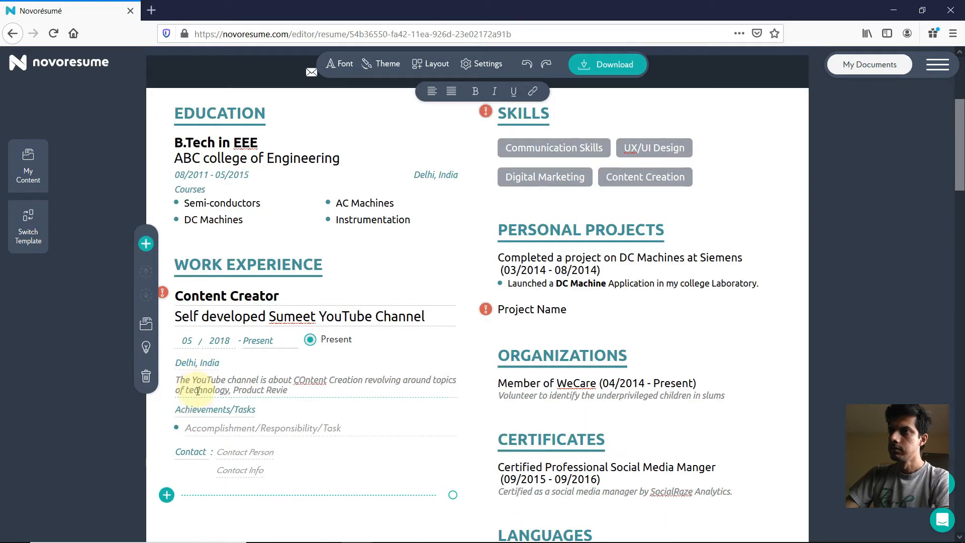
type("w and software applications")
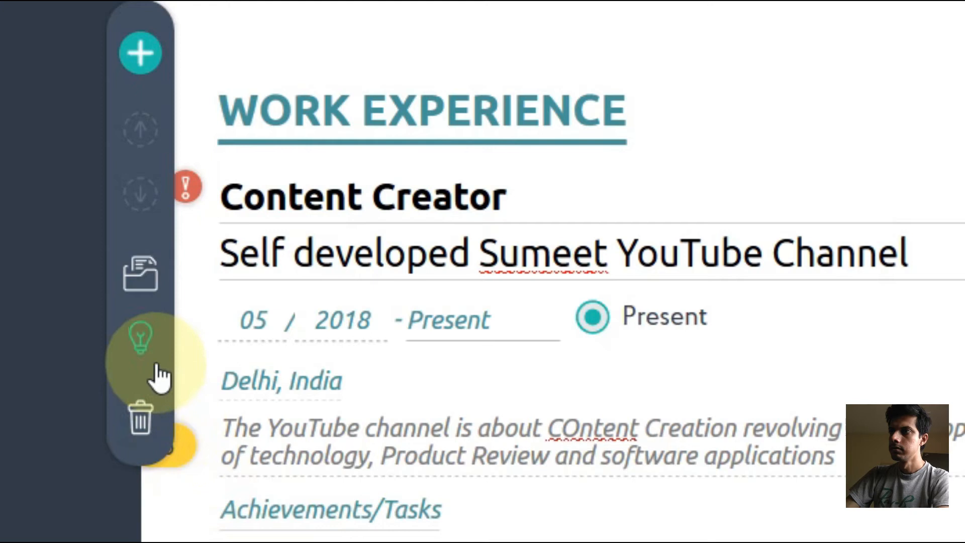
- Adapt a Sales Intern example into the job's first achievement, "Increased viewership by 223% following a series of dedicated revew videos"
left_click(146, 347)
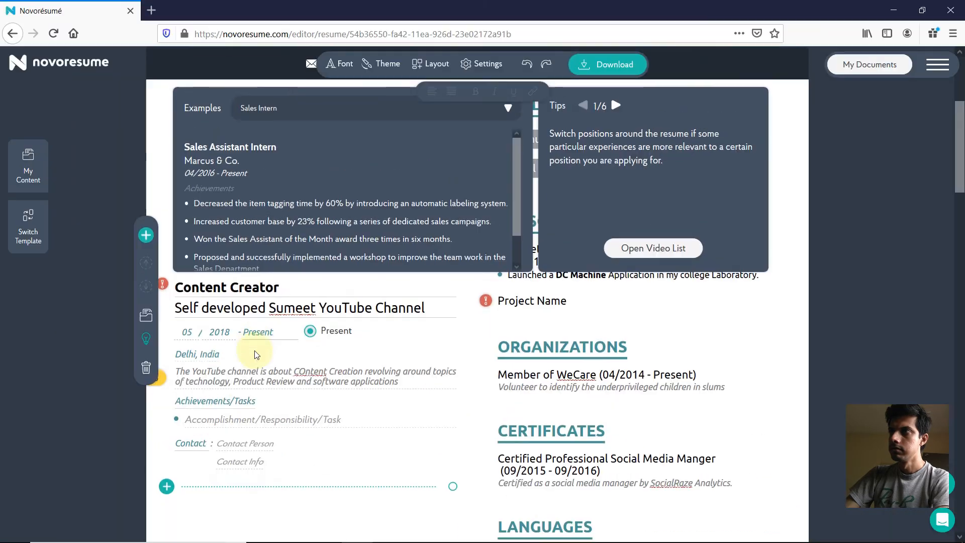
scroll(235, 188, "down", 1)
scroll(277, 230, "down", 1)
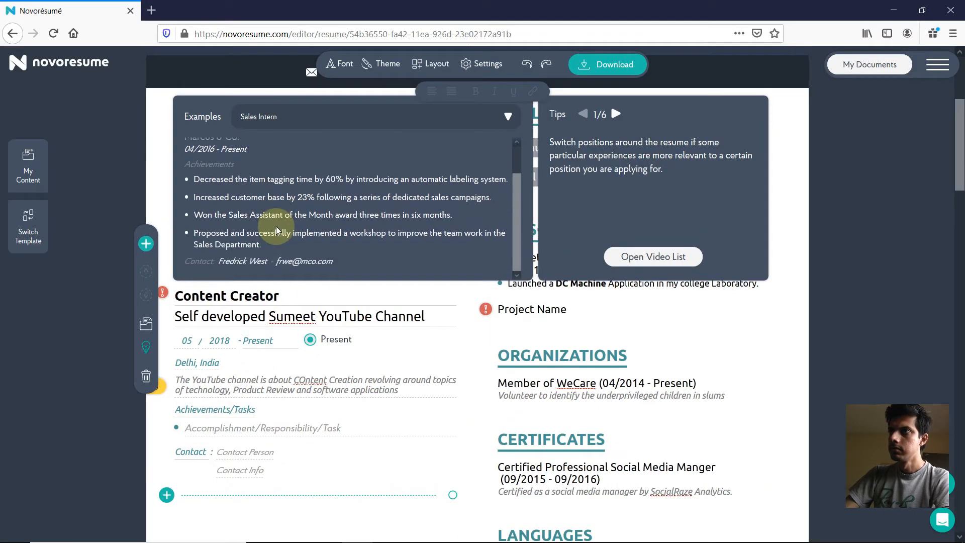
left_click(262, 428)
type("Increased customer base by 23% following a series of dedicated sales campaigns")
double_click(256, 427)
type("viewership2revew videos")
- Add a second achievement, "created a new platform for viewers to get their doubts cleared via dedicated AI App"
key("Return")
type("created a new platform for viewers to get their doubts cleared via dedicated")
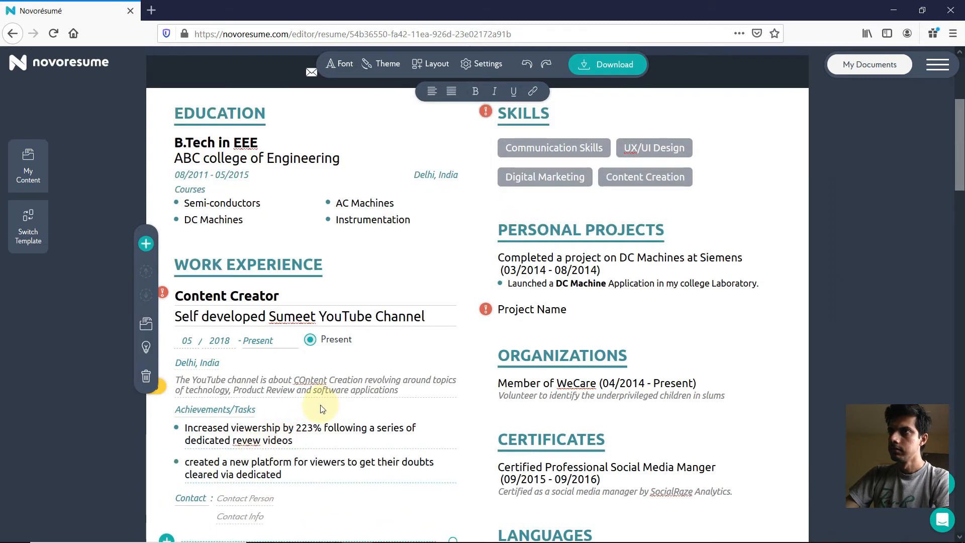
type(" AI App")
- Name the second personal project "Completed a mini project on effect of audience engagment in trending of videos"
mouse_move(163, 293)
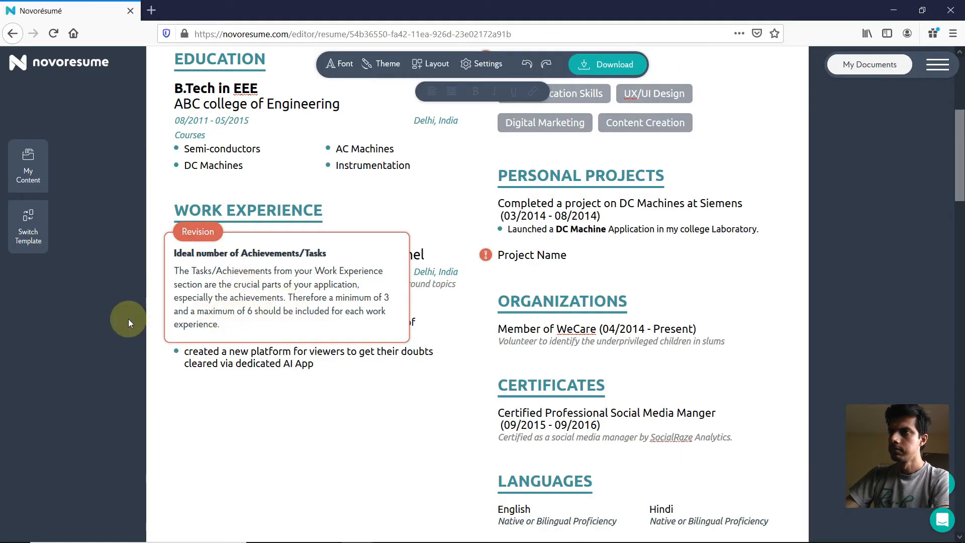
mouse_move(486, 255)
left_click(269, 336)
type("COmpleted a mini projec")
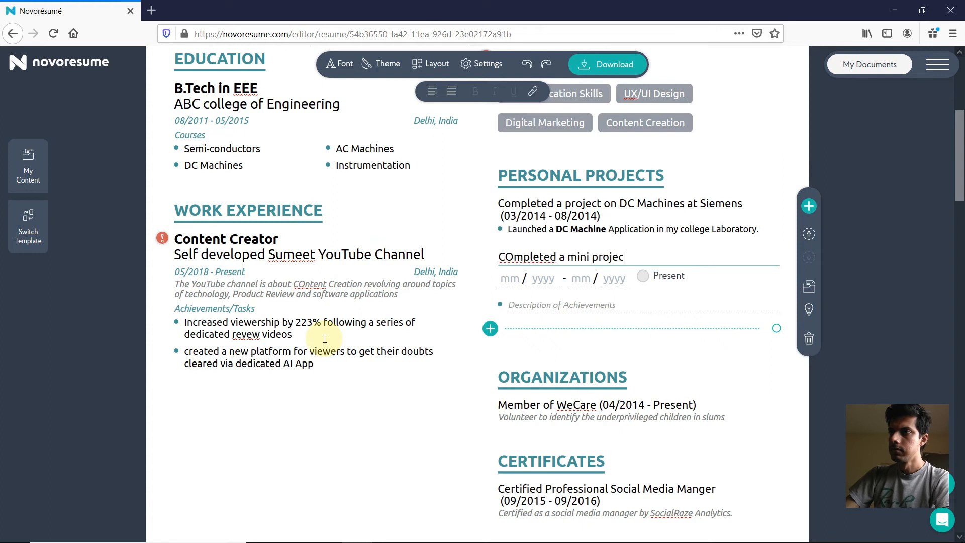
- Date the mini project 03/2017 to 12/2017 and describe its achievement as "Analysed the relation between behaviour and trend in audience interaction with media content"
type("between behaviour and trend in audience interaction with media content")
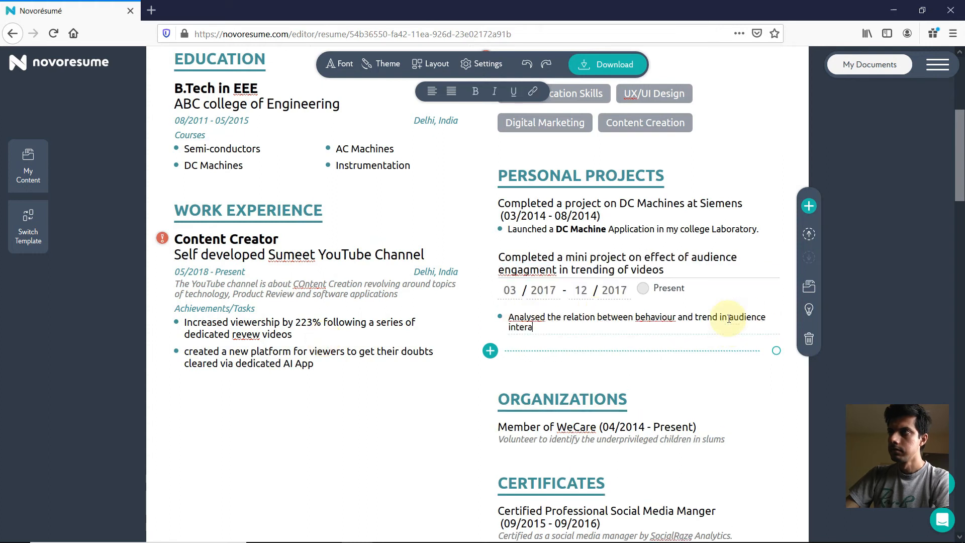
left_click(459, 444)
- Add a work experience entry titled "Digital Marketing Intern", fill in its workplace, and enter 01/2016 in its dates
left_click(204, 307)
type("Digital Marketing")
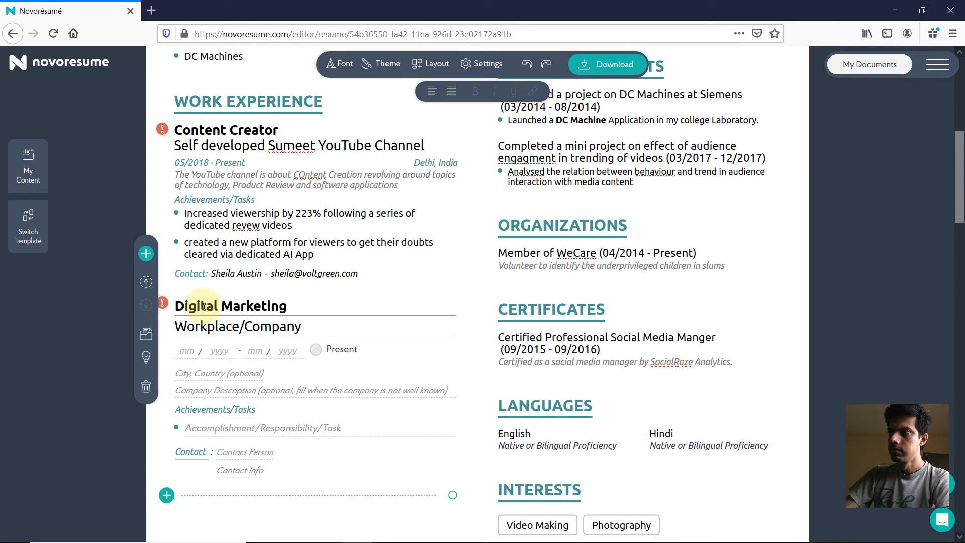
type(" Intern")
key("Tab")
type("Or")
left_click(187, 351)
type("012016")
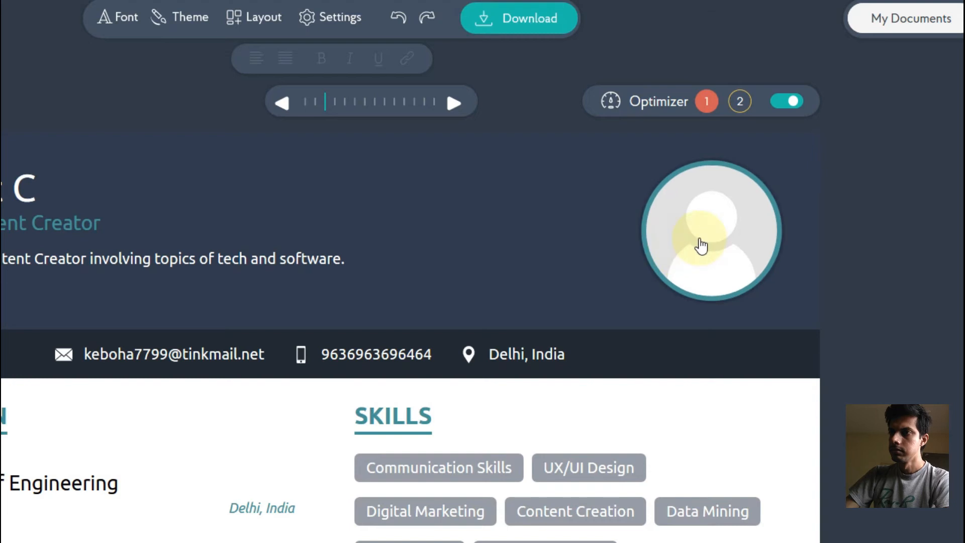
- Try the square and rounded photo frame shapes for the profile picture and restore the round frame
left_click(702, 245)
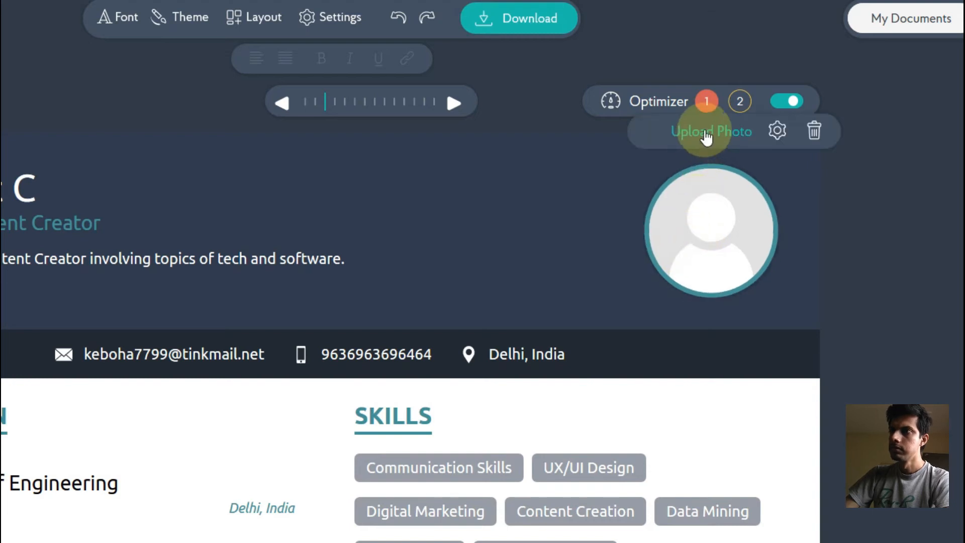
left_click(781, 137)
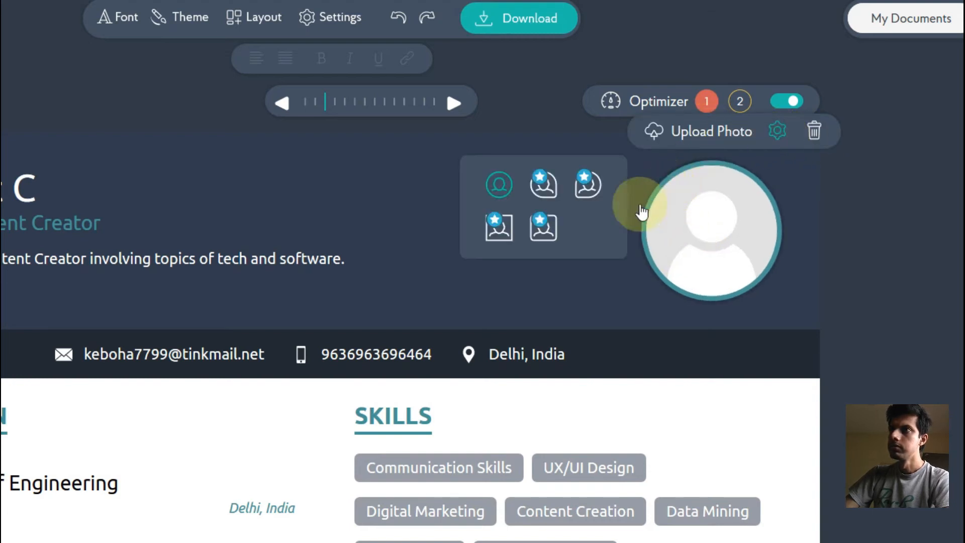
left_click(582, 191)
left_click(499, 228)
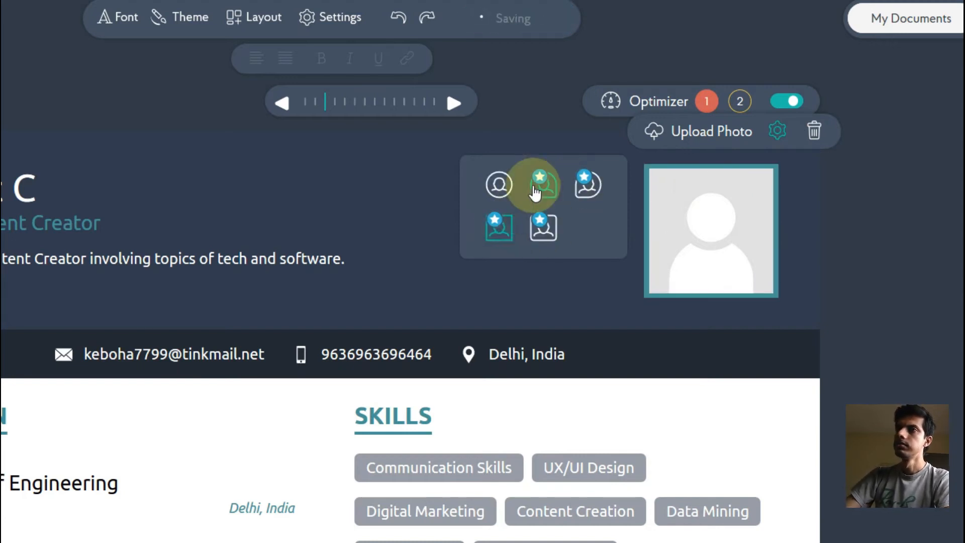
left_click(586, 182)
left_click(513, 192)
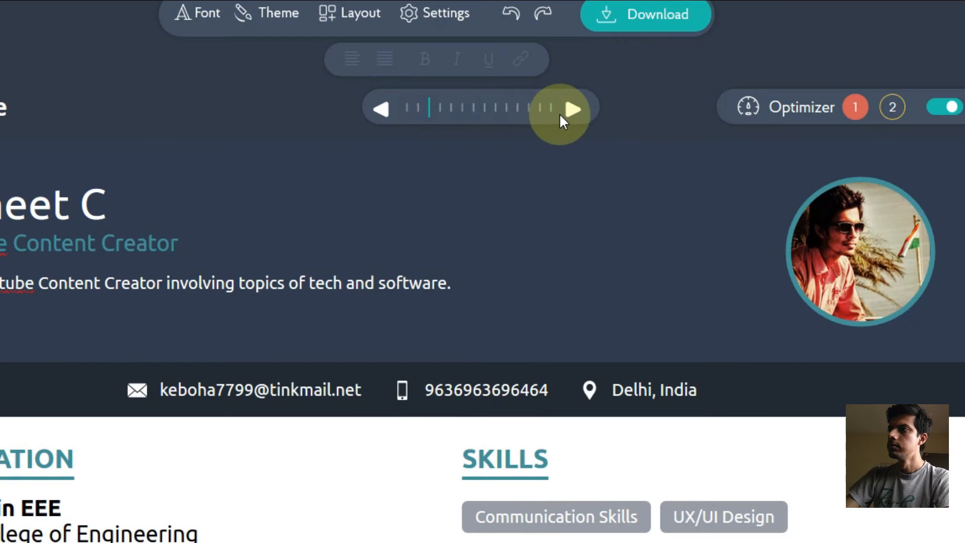
- Adjust the column divider so the Education and Work Experience column becomes slightly wider
left_click(564, 123)
left_click(572, 116)
scroll(498, 322, "down", 4)
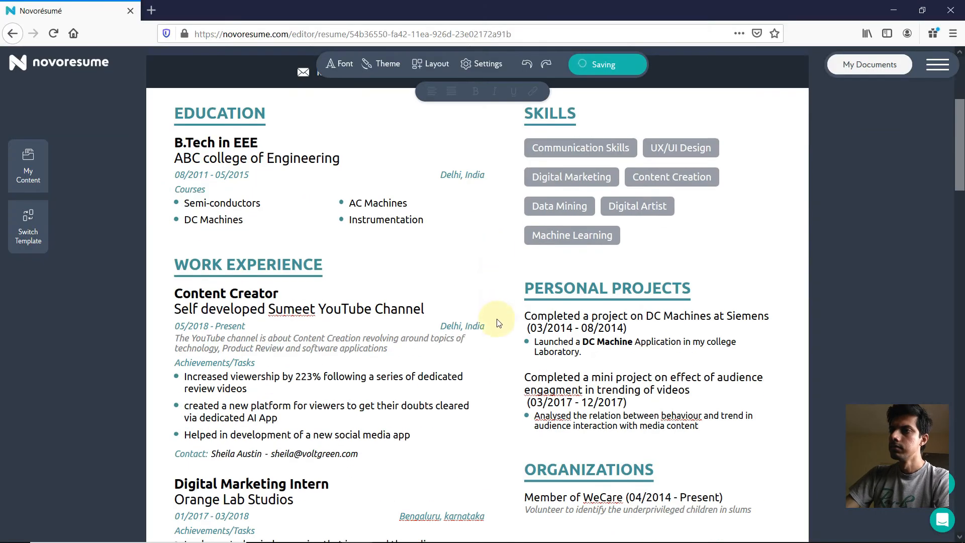
scroll(498, 327, "down", 6)
scroll(499, 319, "up", 10)
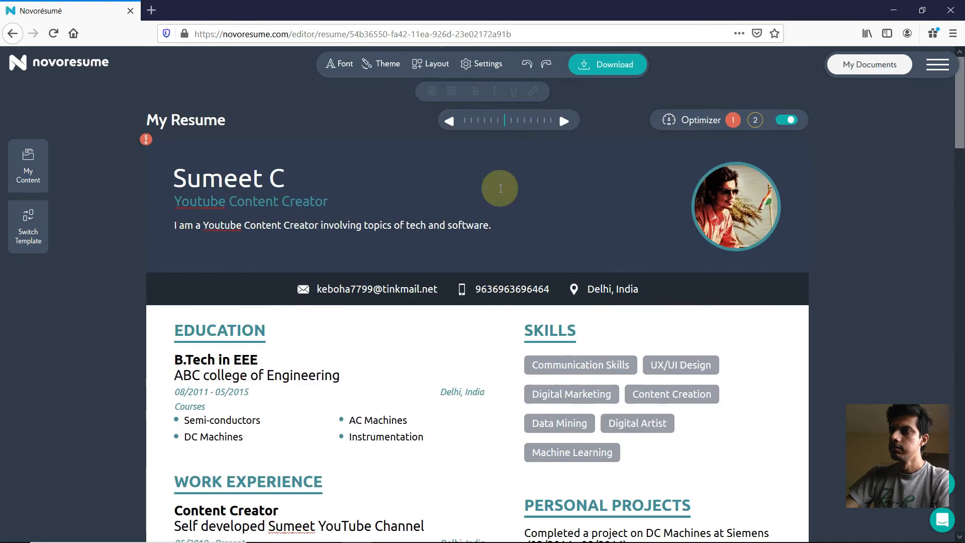
left_click(456, 122)
left_click(455, 122)
left_click(457, 124)
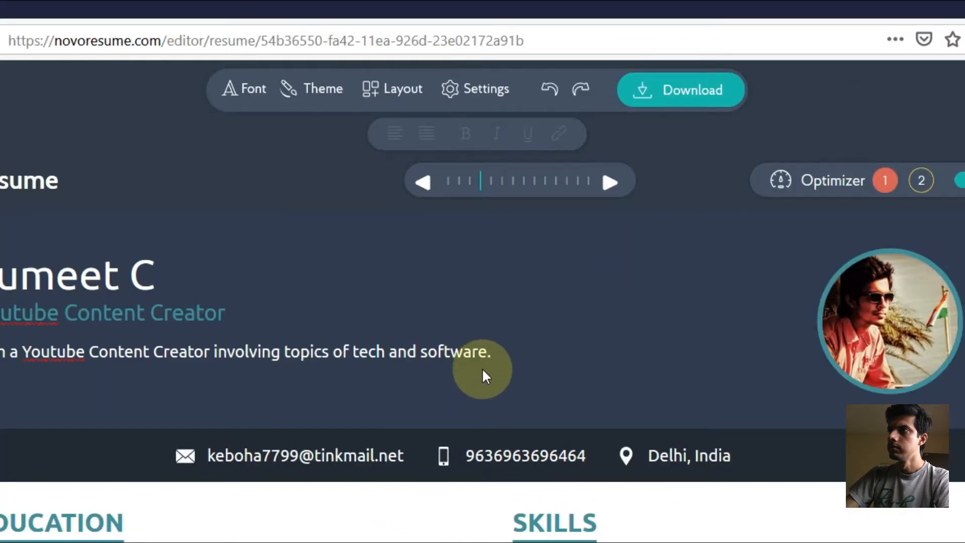
- Set a plain background and the dark grey and red color theme for the resume
left_click(330, 93)
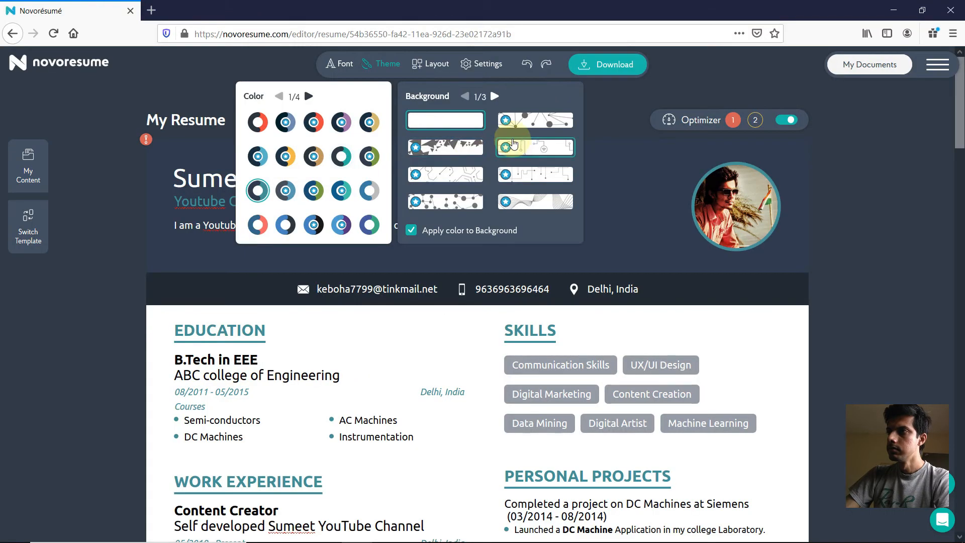
left_click(518, 186)
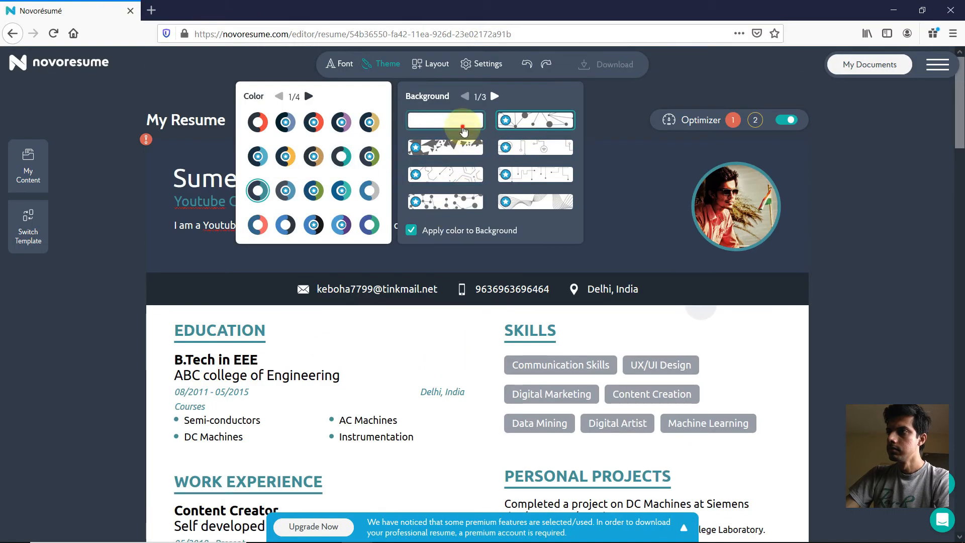
left_click(463, 132)
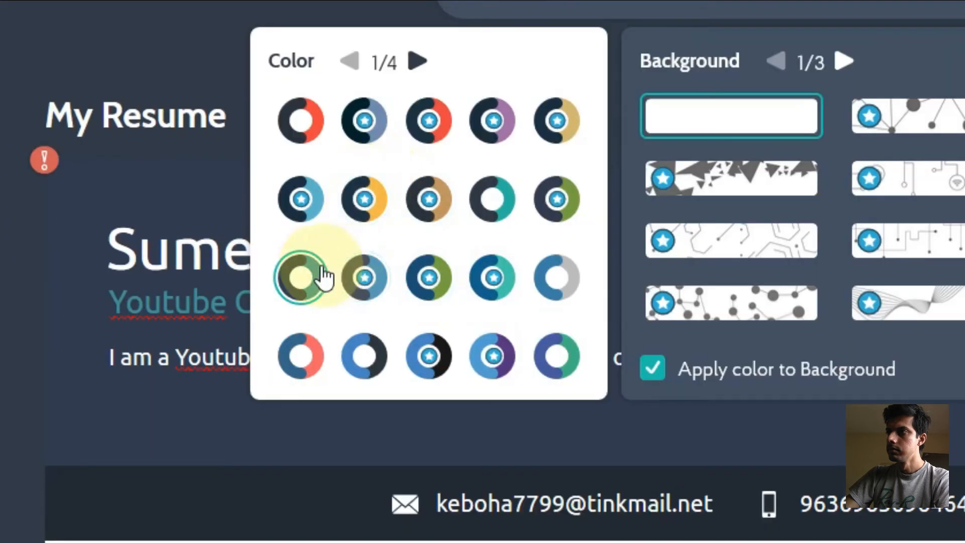
left_click(298, 115)
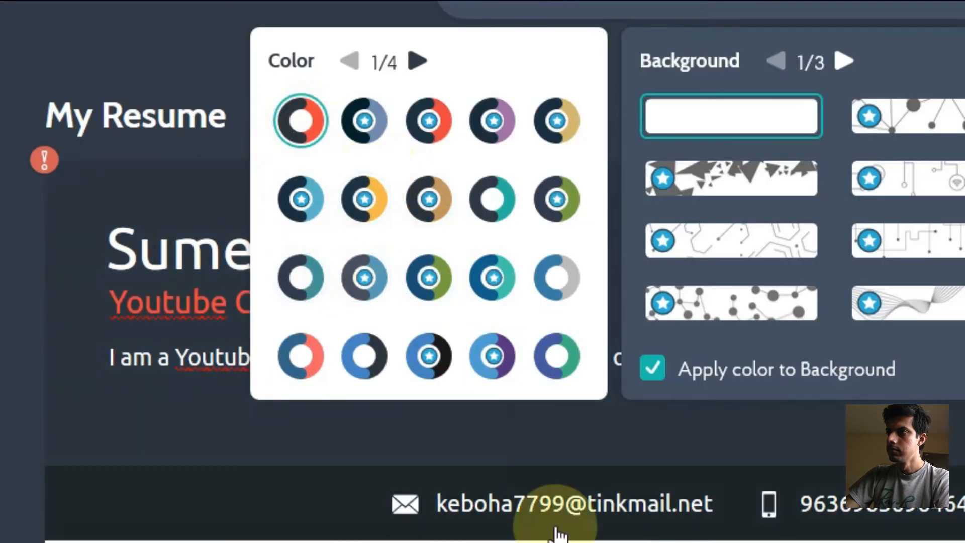
scroll(556, 533, "down", 10)
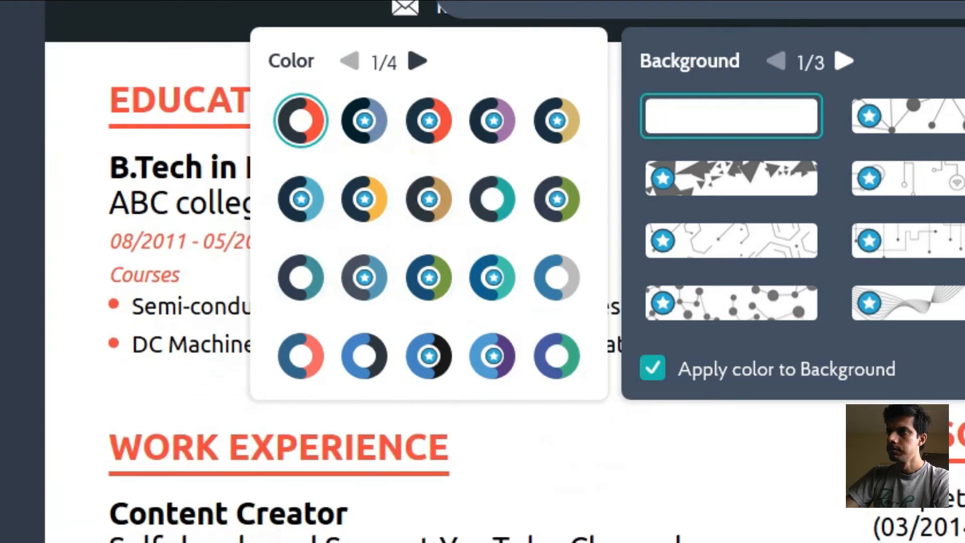
scroll(345, 354, "down", 4)
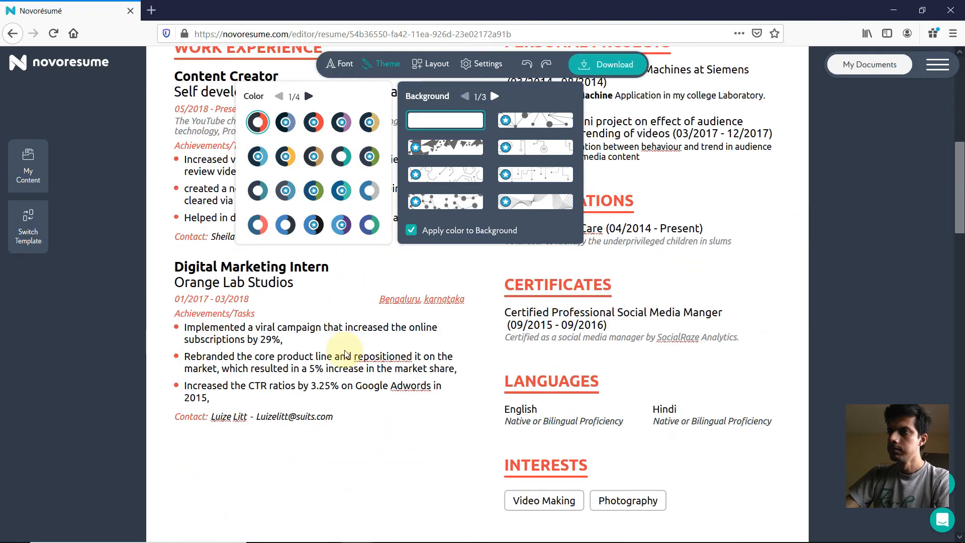
scroll(345, 355, "up", 3)
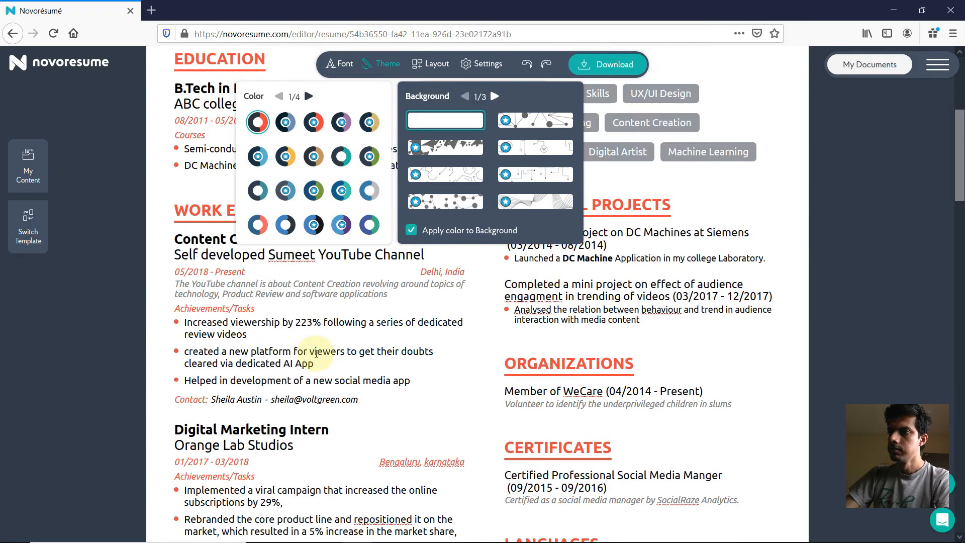
left_click(157, 343)
scroll(153, 336, "up", 5)
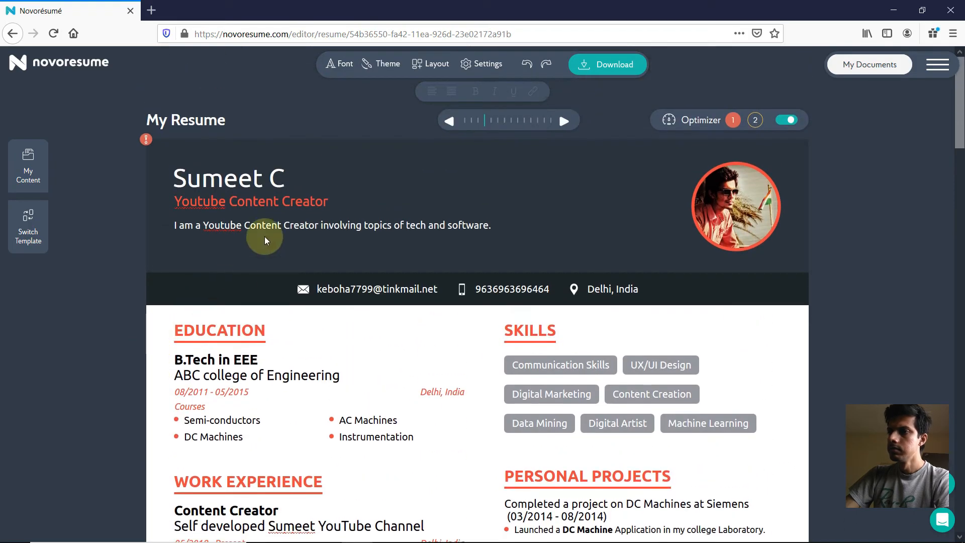
scroll(312, 267, "down", 12)
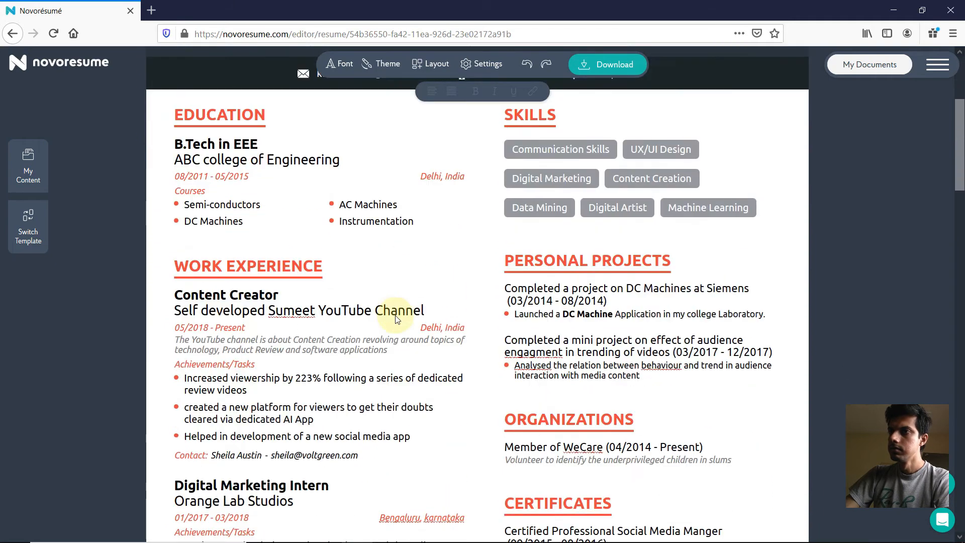
scroll(372, 383, "up", 12)
- Try the blue-green and blue-coral color themes on the resume
left_click(383, 64)
scroll(242, 277, "up", 1)
left_click(369, 225)
left_click(260, 225)
scroll(202, 322, "down", 1)
scroll(203, 322, "up", 1)
- Try several color themes from the further pages of the color palette
left_click(309, 96)
left_click(371, 156)
left_click(310, 97)
left_click(340, 126)
scroll(211, 379, "down", 6)
scroll(211, 380, "up", 6)
left_click(310, 97)
left_click(314, 125)
left_click(279, 96)
left_click(279, 97)
left_click(279, 96)
- Try the Raleway font on the resume and return to Ubuntu
left_click(425, 64)
left_click(344, 65)
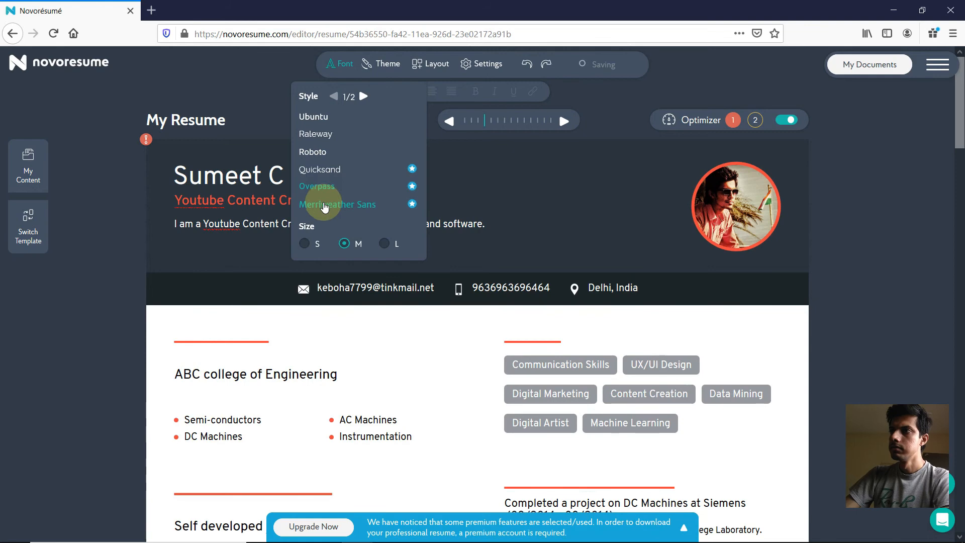
left_click(431, 278)
scroll(459, 276, "down", 5)
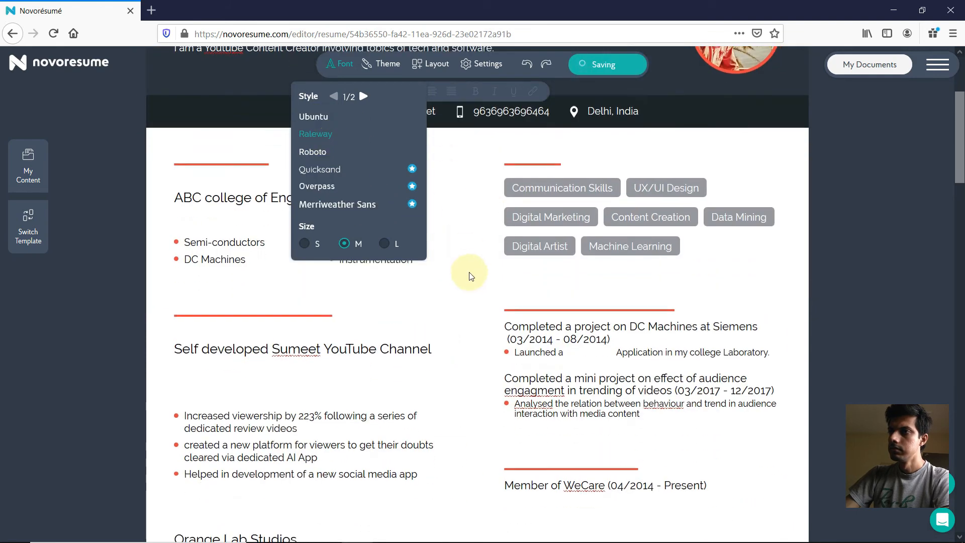
left_click(352, 137)
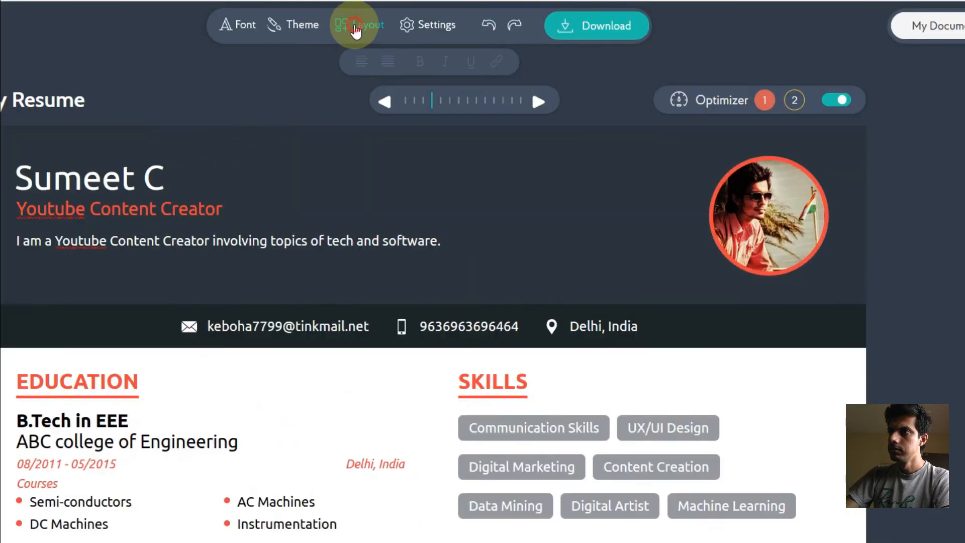
- Try a custom section layout and replace the Skills section with Causes
left_click(419, 64)
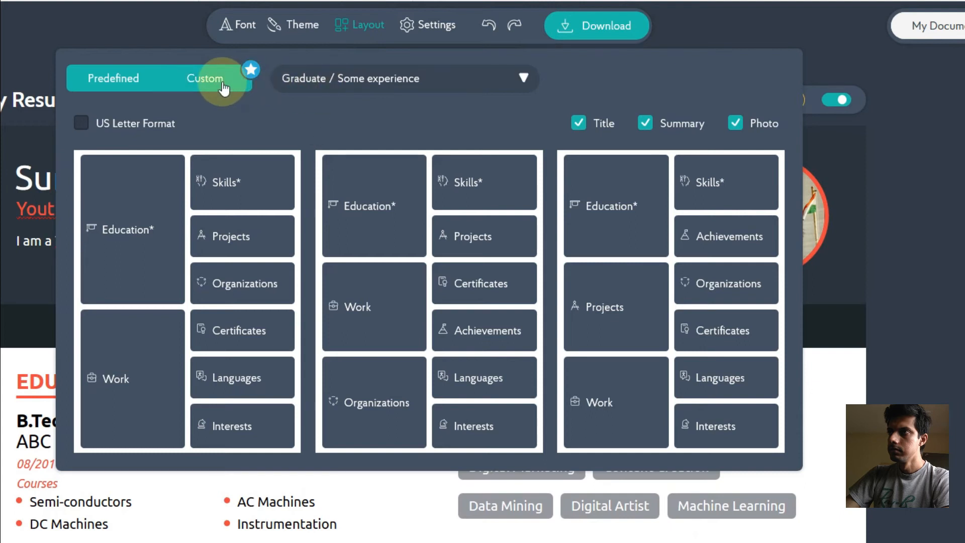
left_click(219, 79)
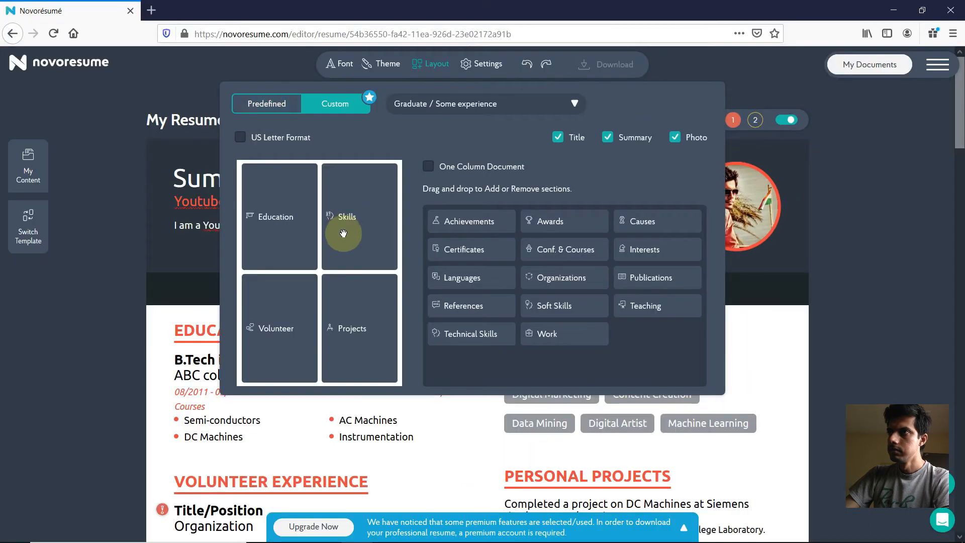
left_click_drag(381, 218, 455, 259)
left_click_drag(515, 286, 409, 263)
left_click_drag(545, 251, 336, 220)
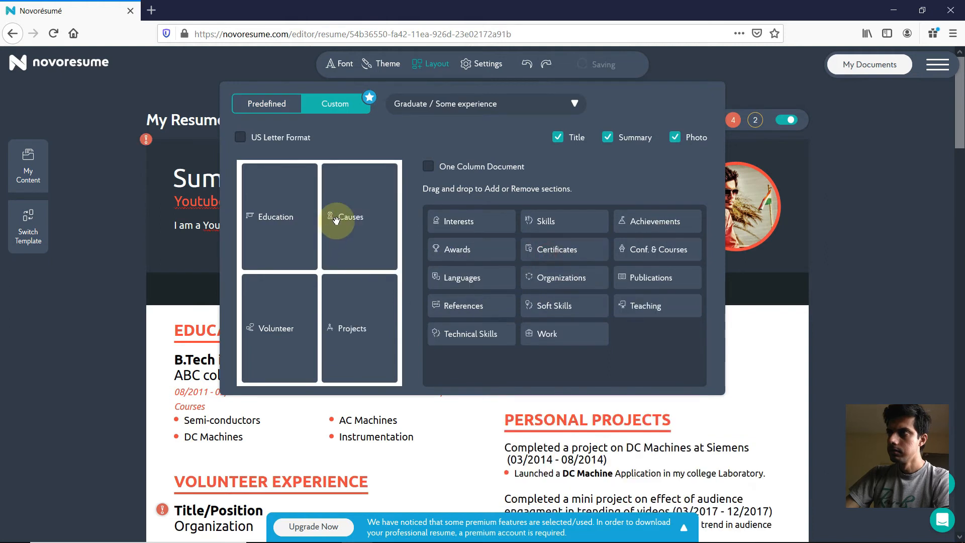
- Add the Skills, Soft Skills and Teaching sections between Causes and Projects in the custom layout
left_click_drag(576, 228, 354, 236)
left_click_drag(550, 308, 380, 301)
left_click_drag(468, 307, 373, 313)
scroll(453, 463, "down", 6)
scroll(441, 473, "up", 6)
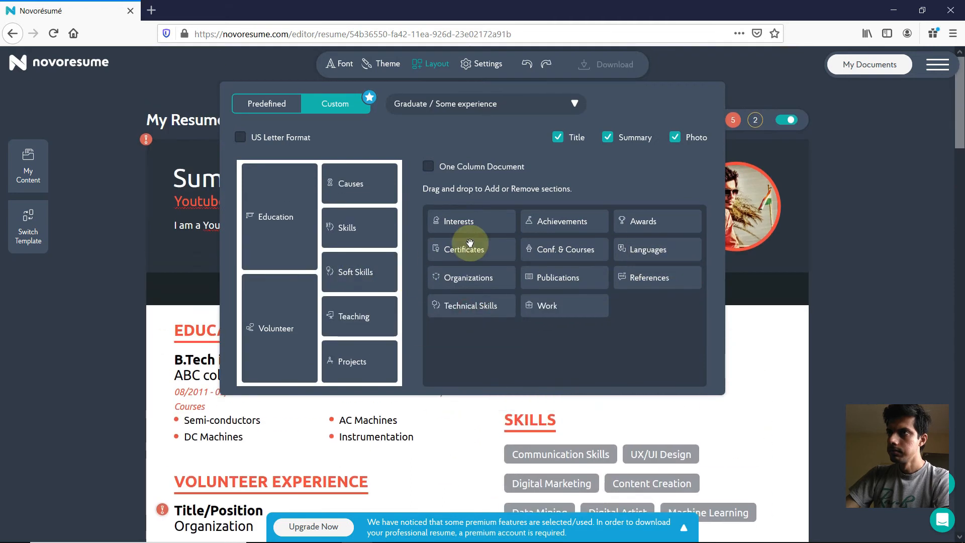
left_click(135, 304)
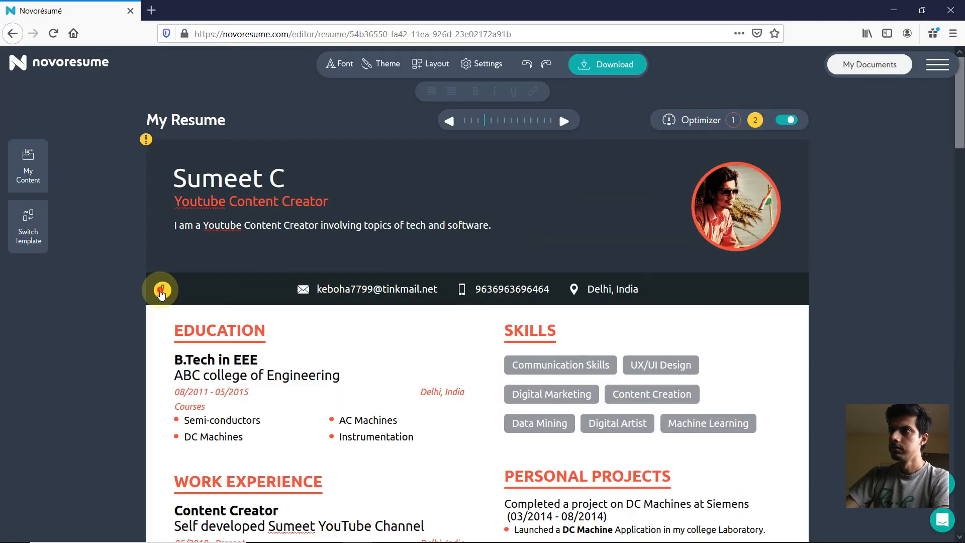
- Follow the optimizer's social media suggestion by adding the YouTube channel address and the Twitter profile to the contact details
left_click(161, 292)
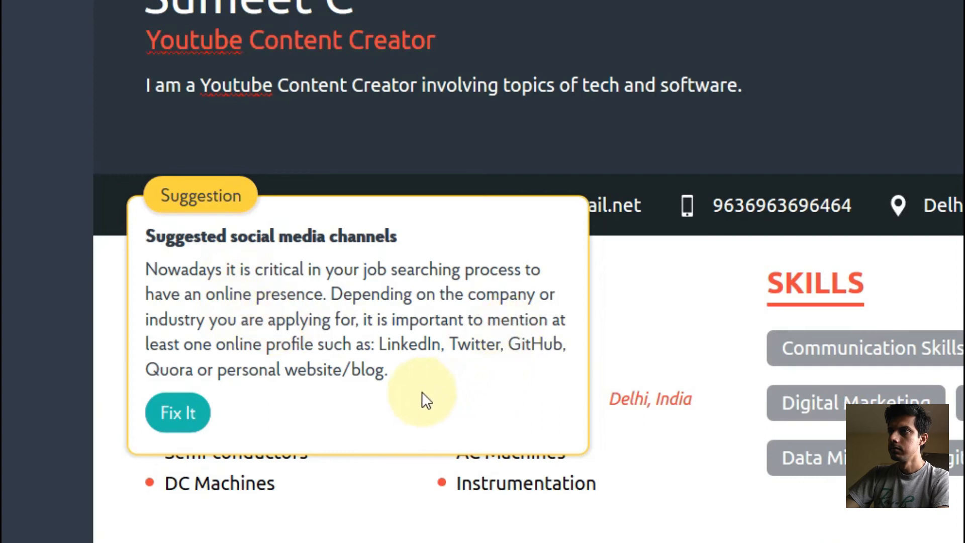
left_click(177, 414)
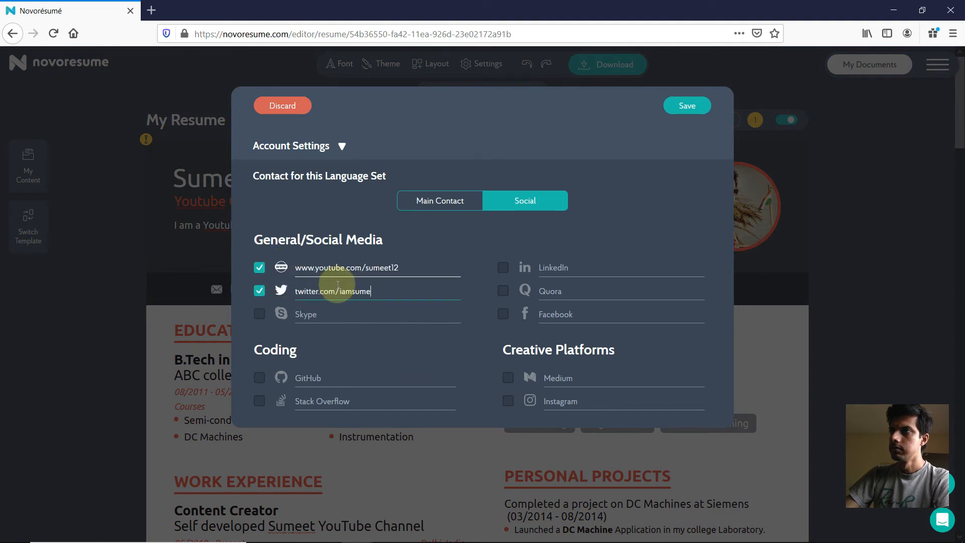
type("etc")
left_click(110, 238)
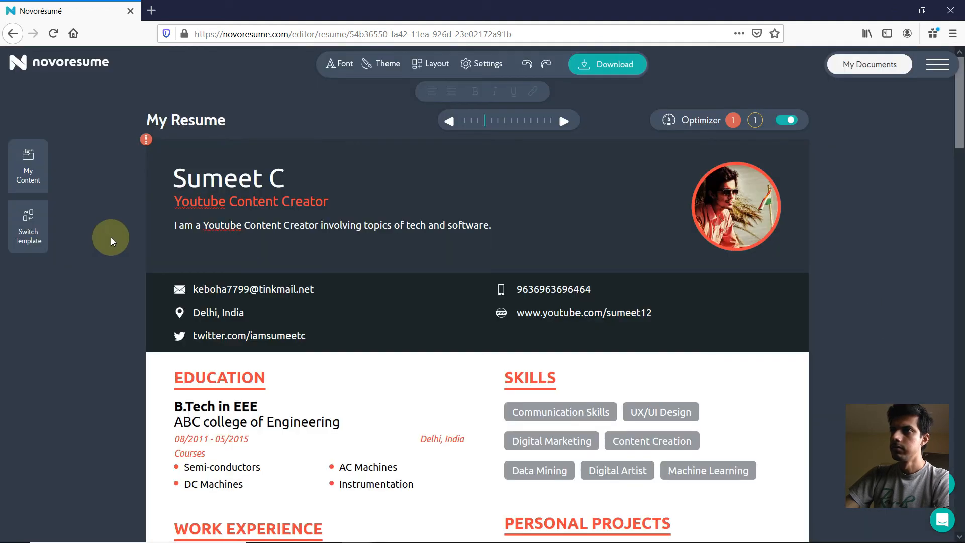
- Browse the available templates and switch the resume to the Professional template
scroll(116, 238, "down", 2)
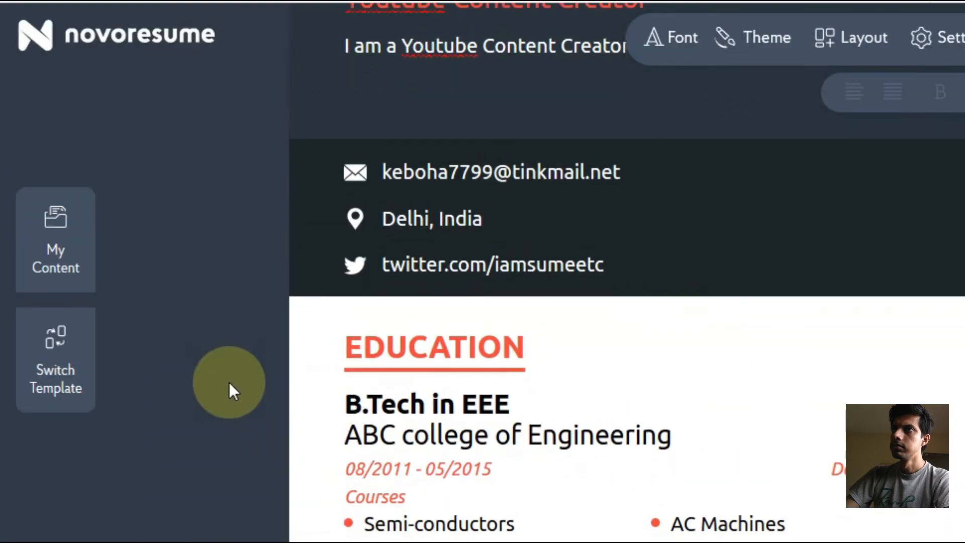
scroll(228, 390, "up", 4)
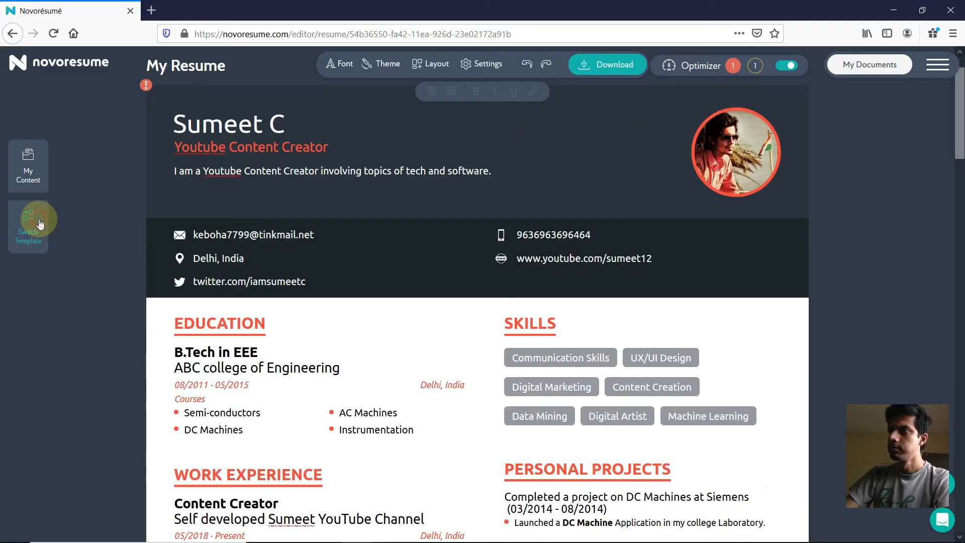
left_click(39, 221)
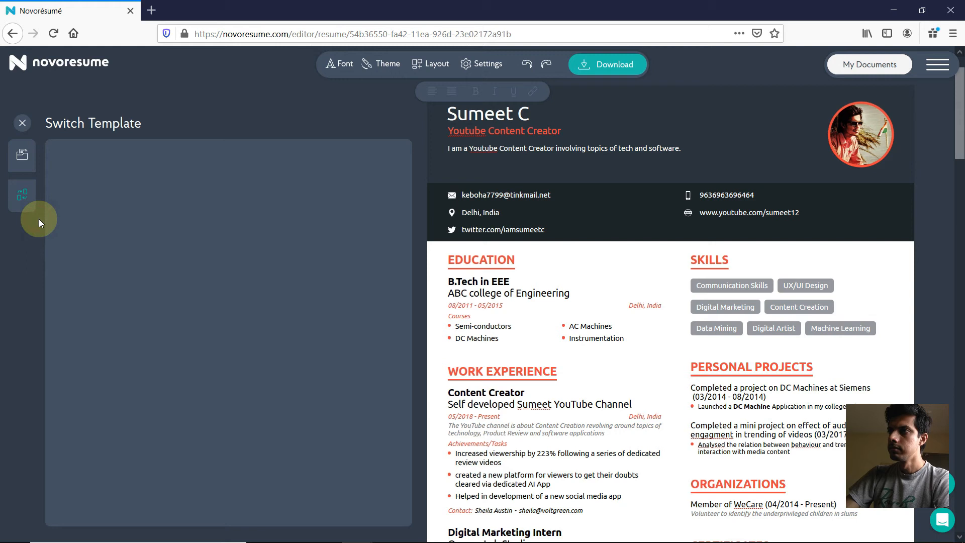
scroll(246, 257, "down", 3)
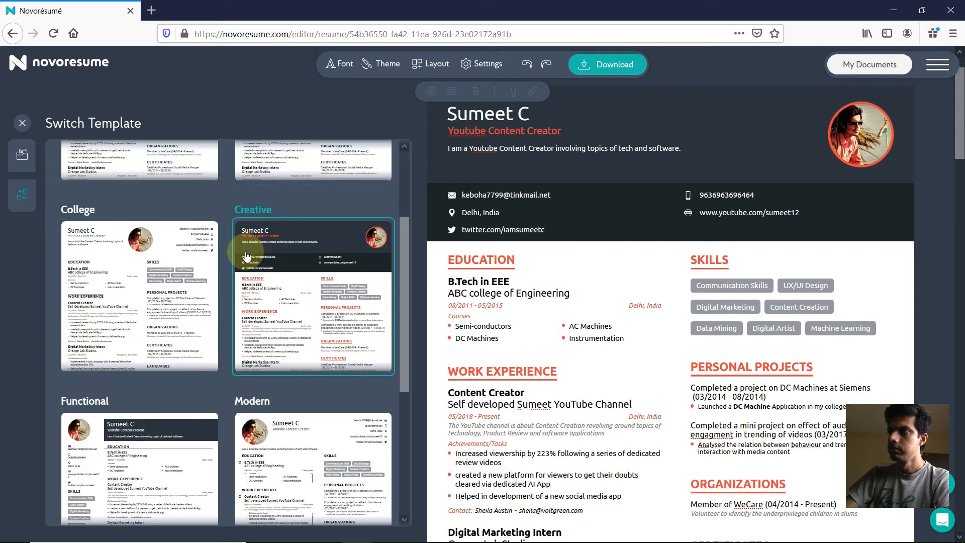
scroll(246, 257, "up", 3)
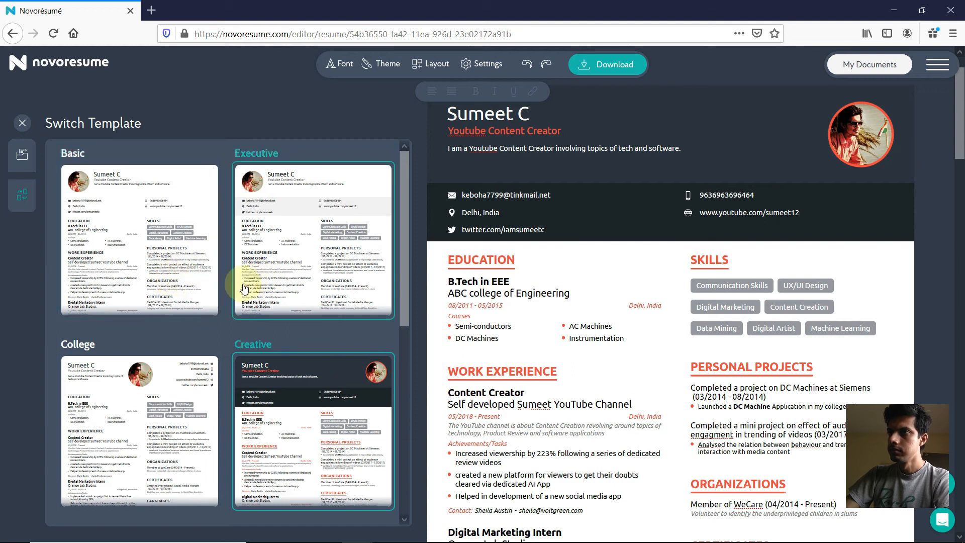
scroll(243, 288, "down", 5)
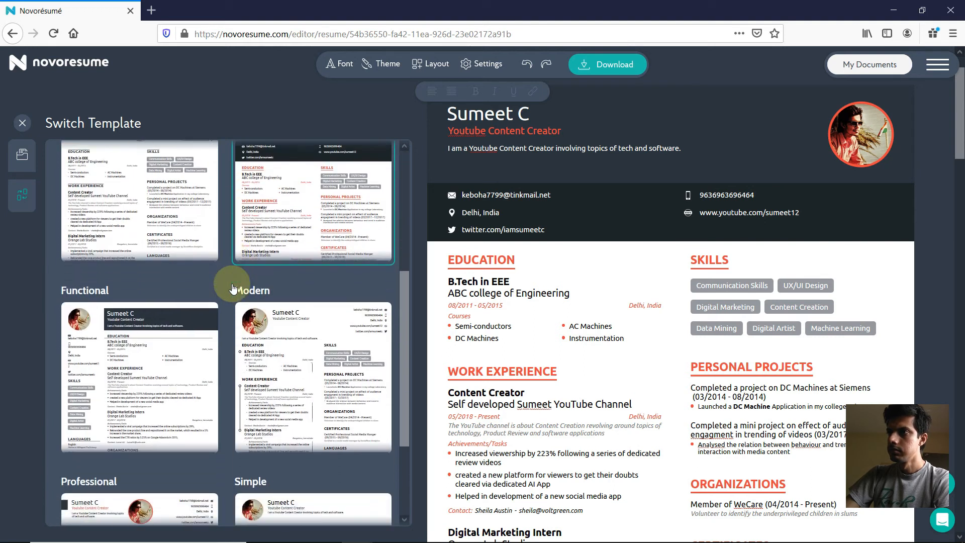
scroll(232, 288, "down", 1)
scroll(232, 288, "down", 2)
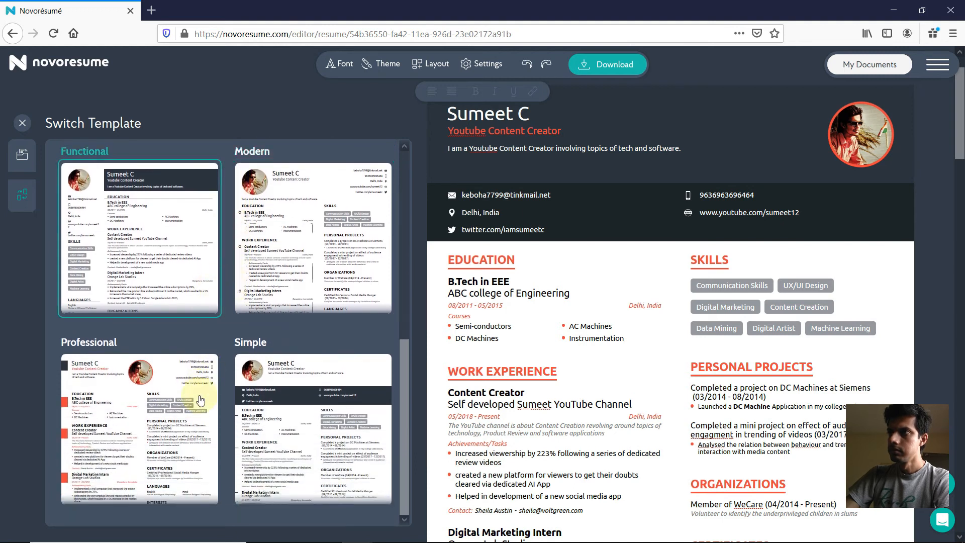
left_click(179, 442)
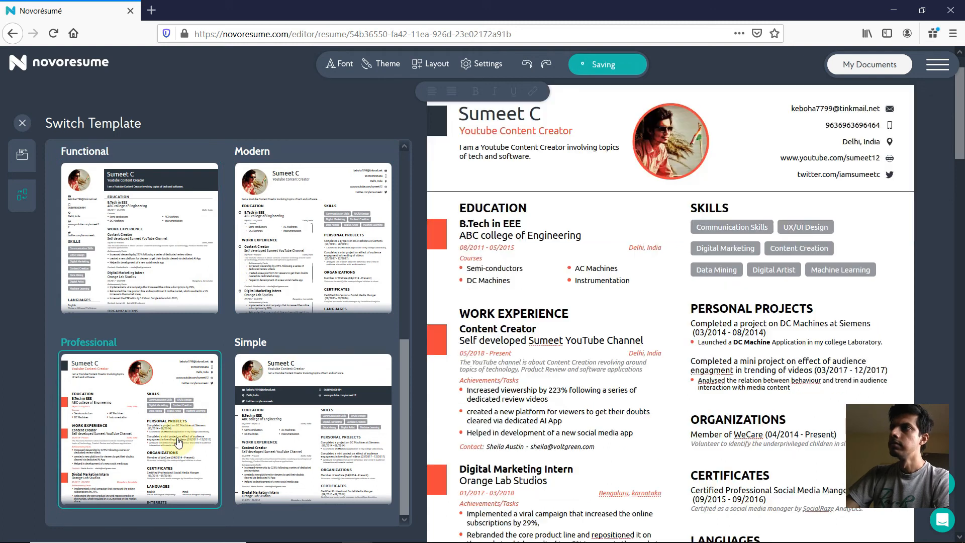
scroll(578, 305, "down", 1)
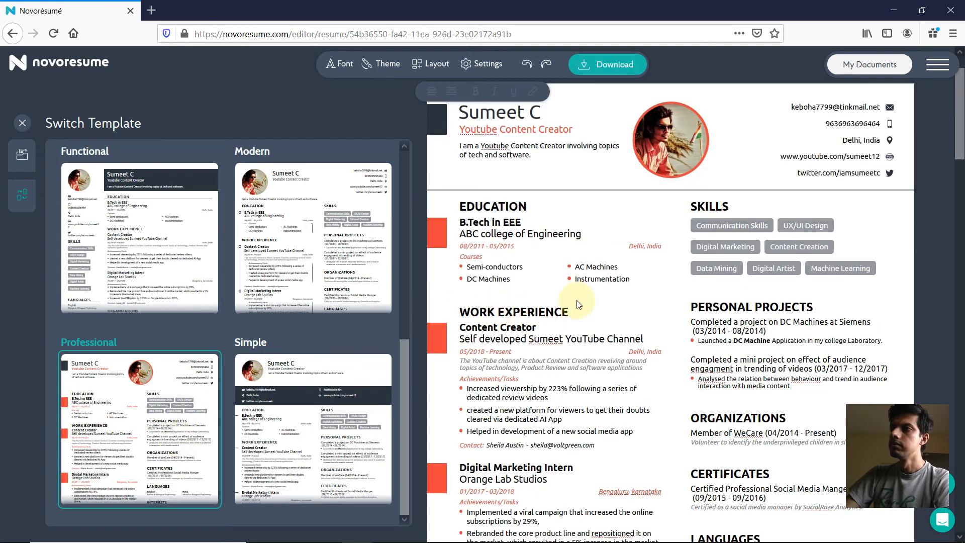
- Review the whole resume in the Professional template, closing the template chooser to see it at full width
scroll(581, 305, "up", 2)
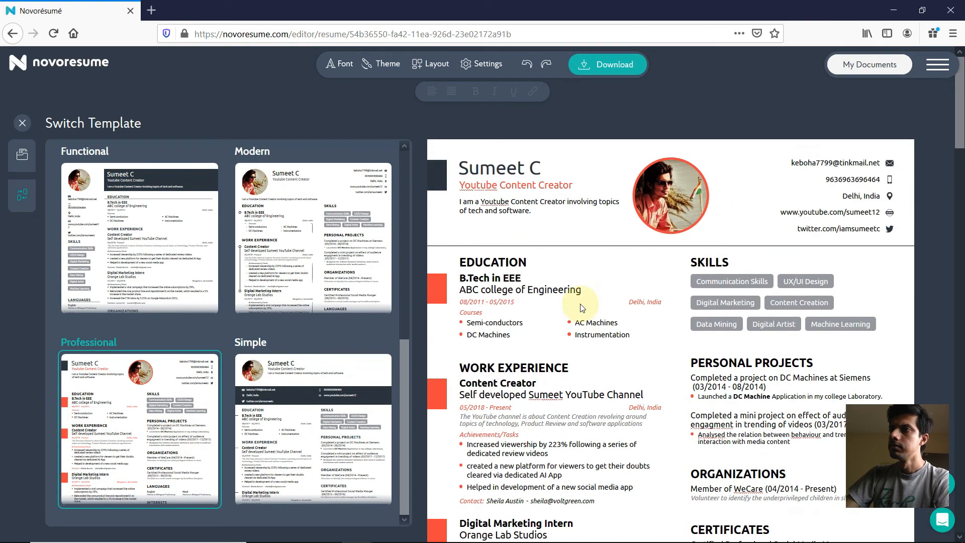
scroll(614, 330, "down", 6)
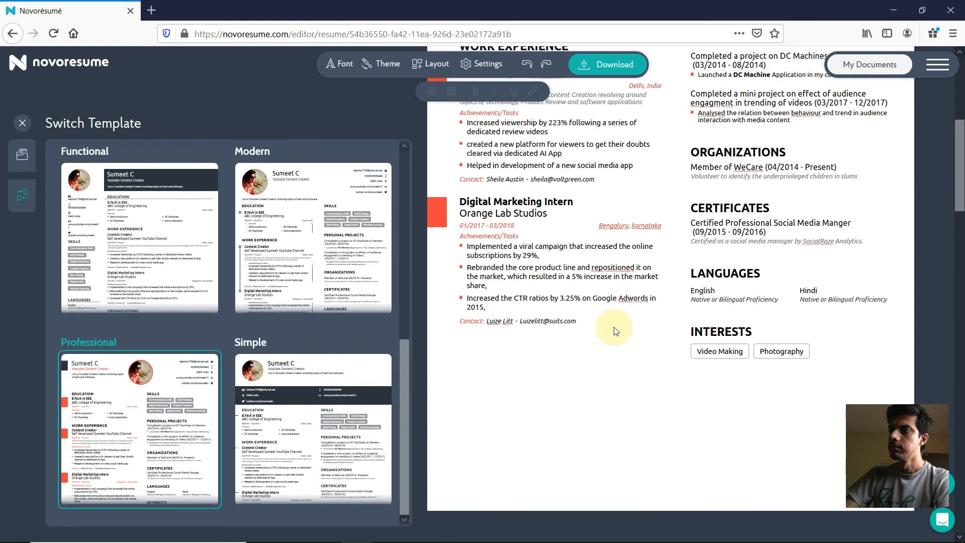
scroll(618, 326, "up", 6)
left_click(656, 114)
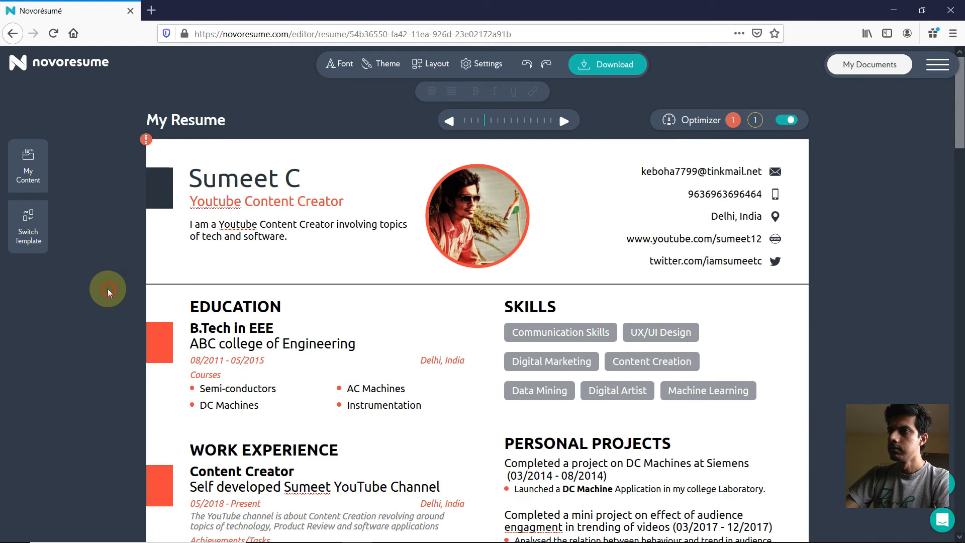
scroll(106, 288, "down", 3)
scroll(107, 288, "down", 4)
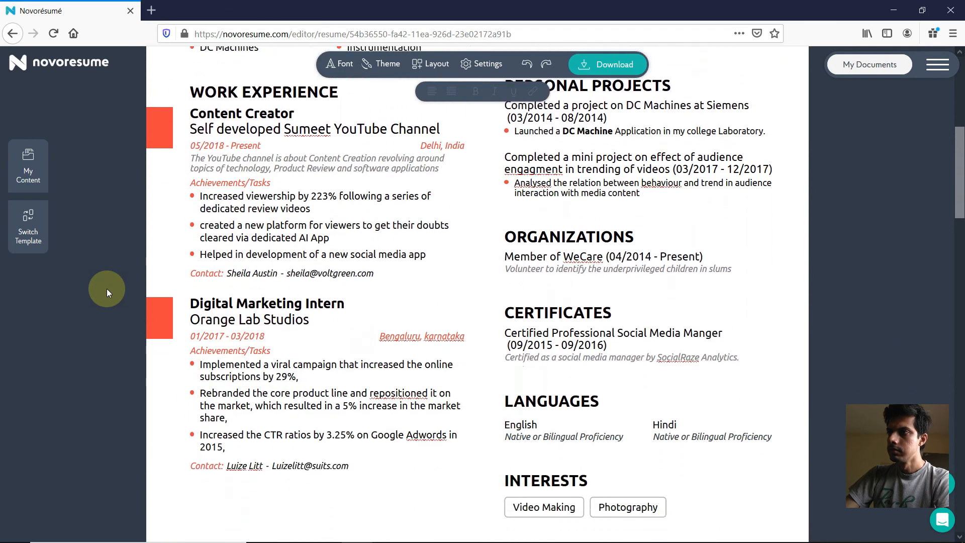
scroll(107, 289, "down", 4)
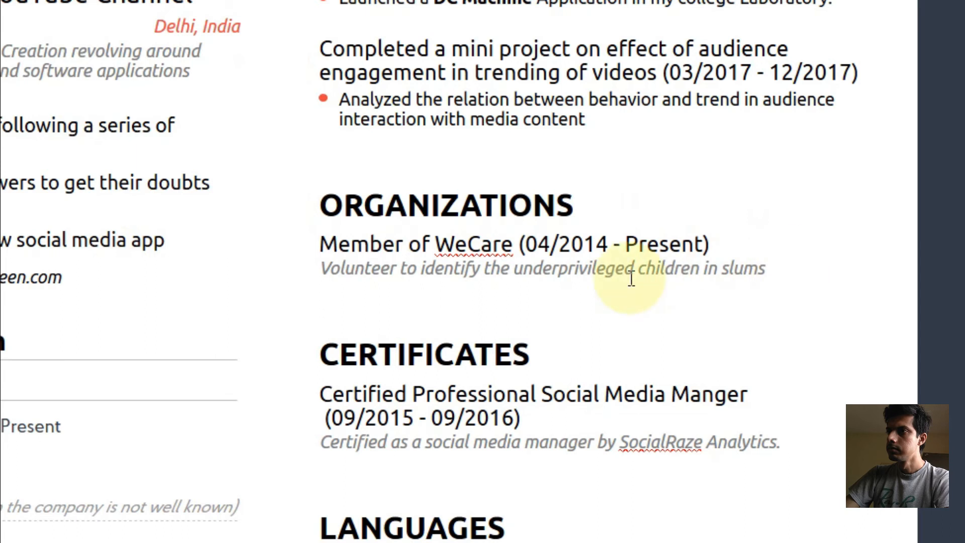
- Correct the flagged organization name in the Organizations entry to the suggested spelling We-care
left_click(577, 235)
right_click(461, 245)
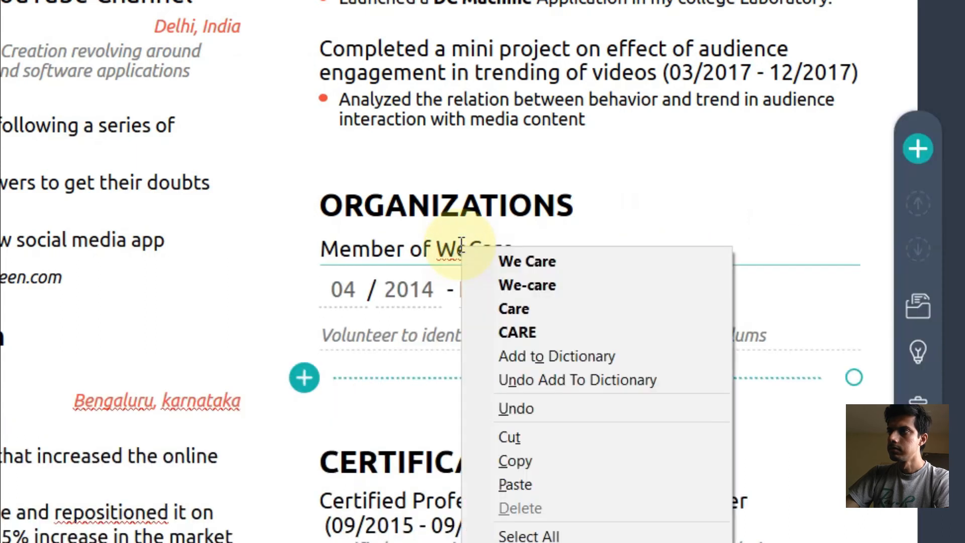
left_click(494, 278)
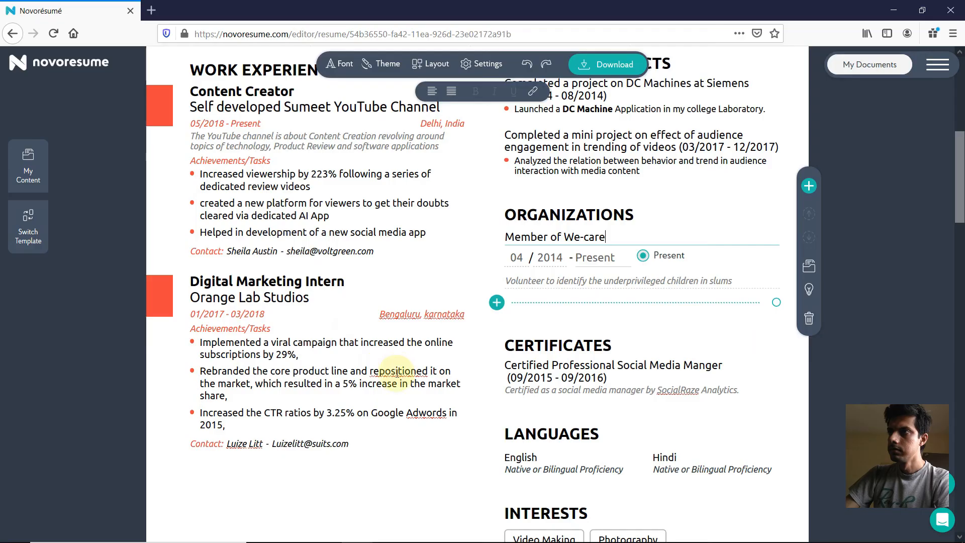
- Replace the flagged word "repositioned" in the Digital Marketing Intern achievements with the suggestion "re-positioned"
right_click(70, 509)
left_click(399, 439)
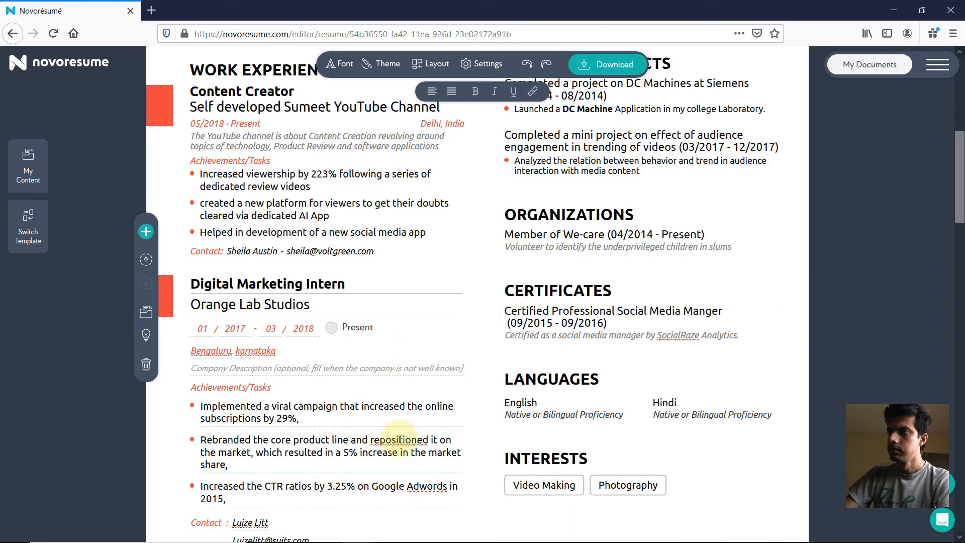
right_click(399, 439)
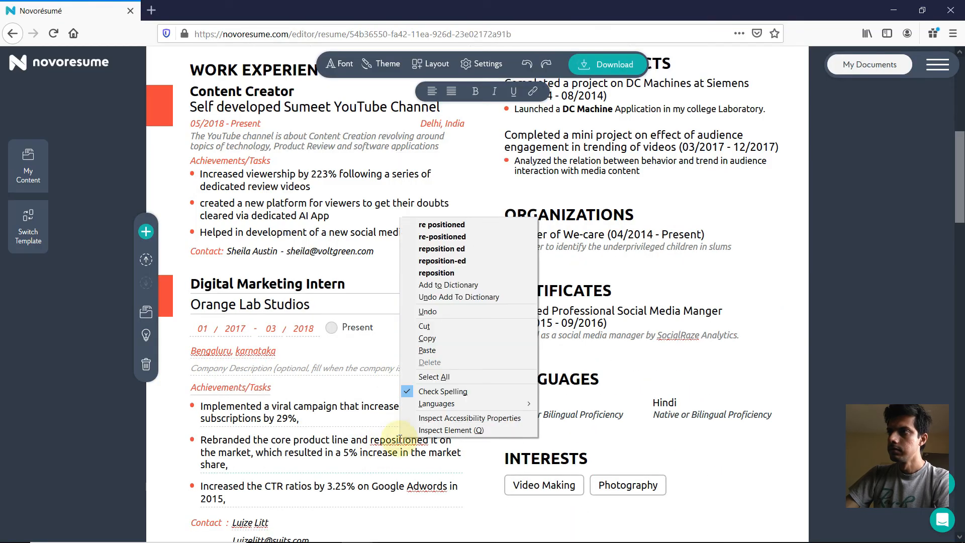
left_click(466, 236)
- Replace the flagged word "Adwords" in the Digital Marketing Intern's last achievement with the suggestion "Ad-words"
scroll(394, 377, "down", 2)
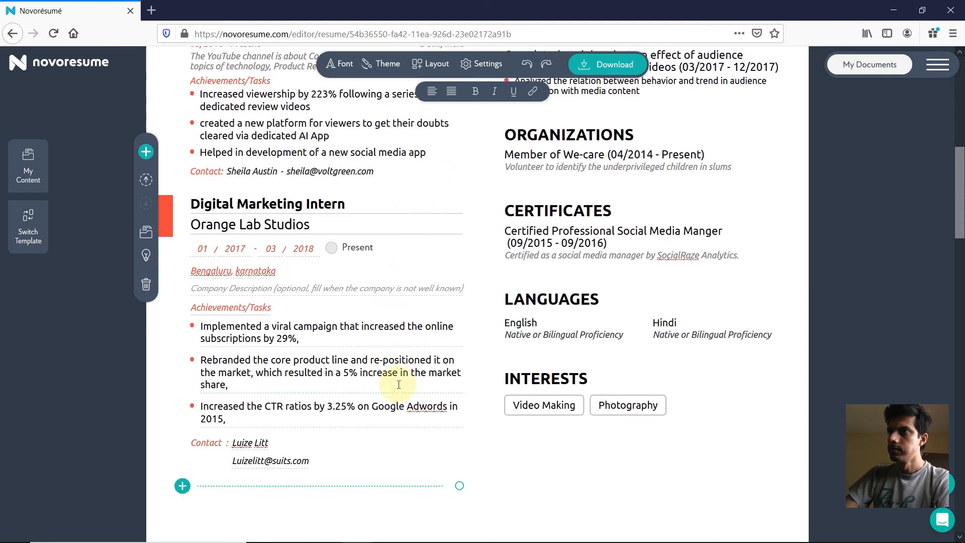
right_click(432, 376)
left_click(434, 381)
right_click(435, 381)
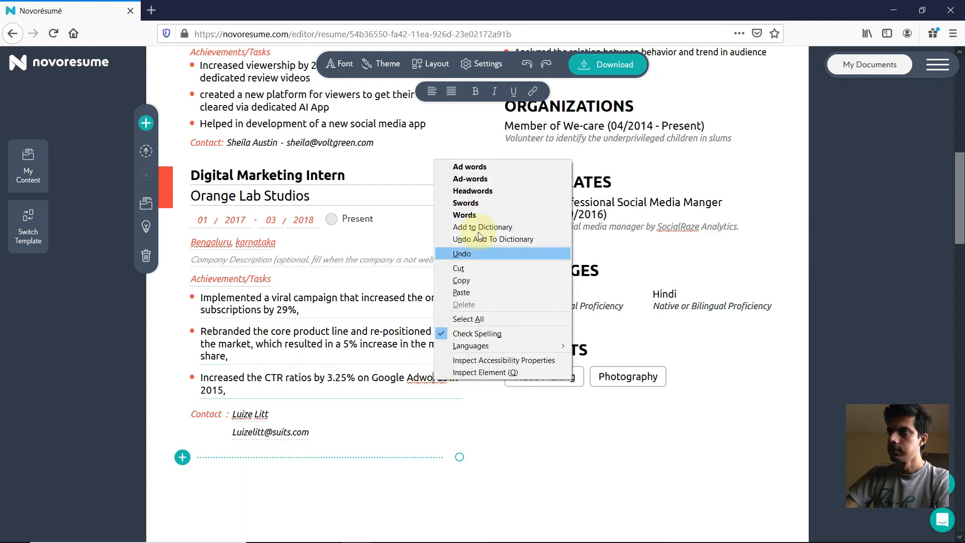
left_click(494, 178)
- Check the corrected resume, download it as a PDF and choose to save the file
scroll(575, 291, "down", 4)
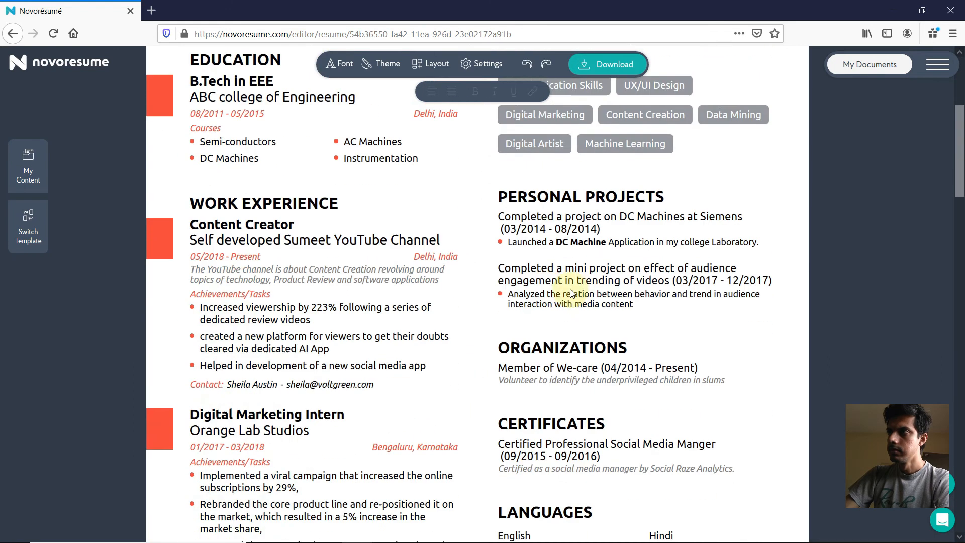
scroll(891, 300, "up", 1)
scroll(892, 300, "up", 7)
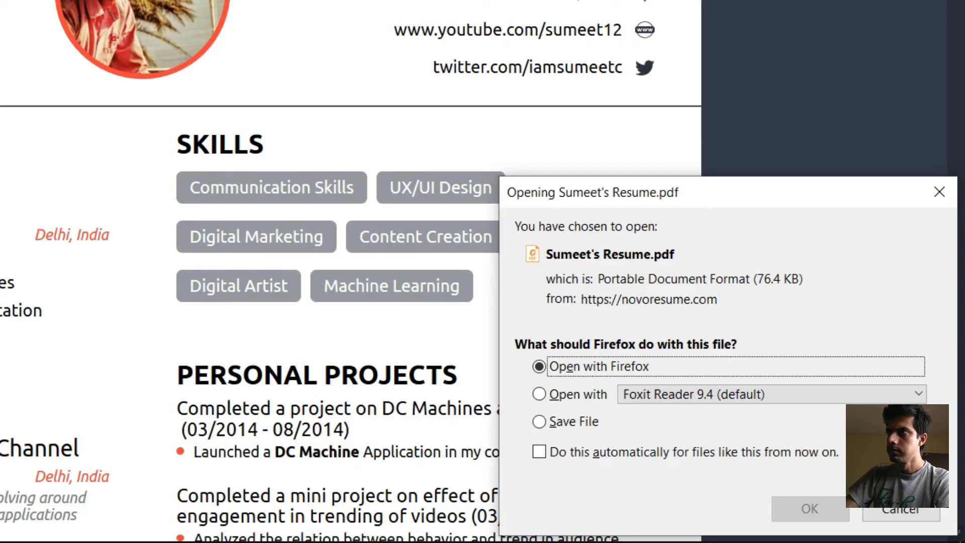
left_click(540, 422)
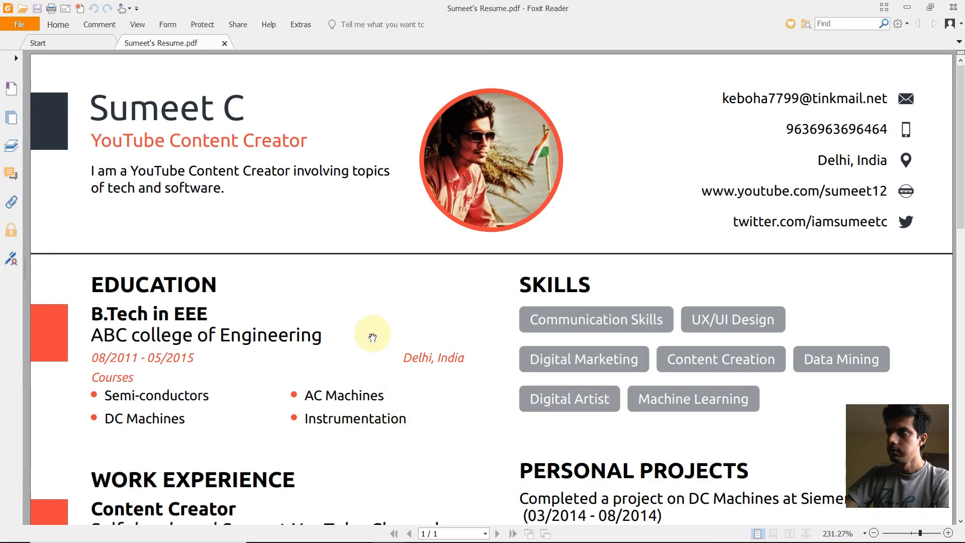
- Read through the downloaded resume PDF in Foxit Reader and fit the whole page in view
scroll(372, 337, "down", 4)
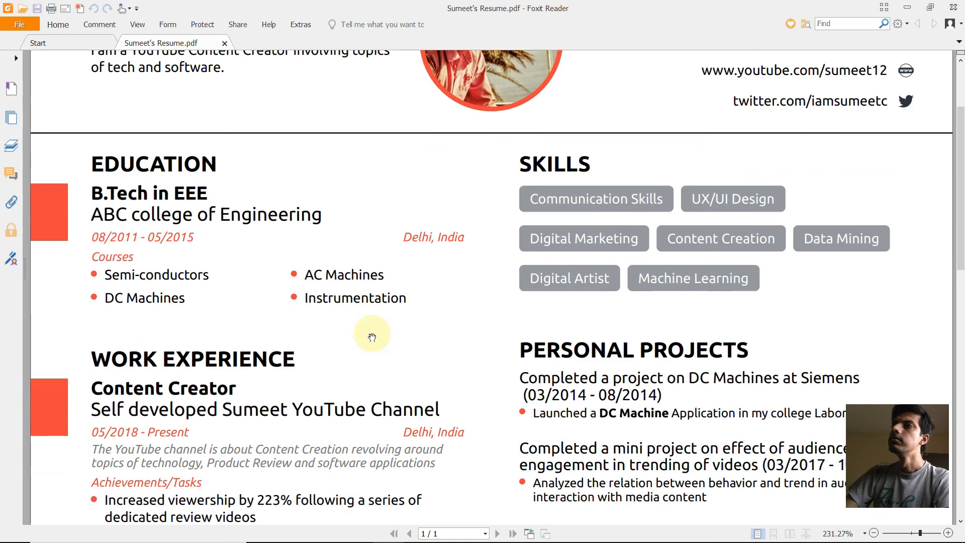
scroll(372, 337, "down", 6)
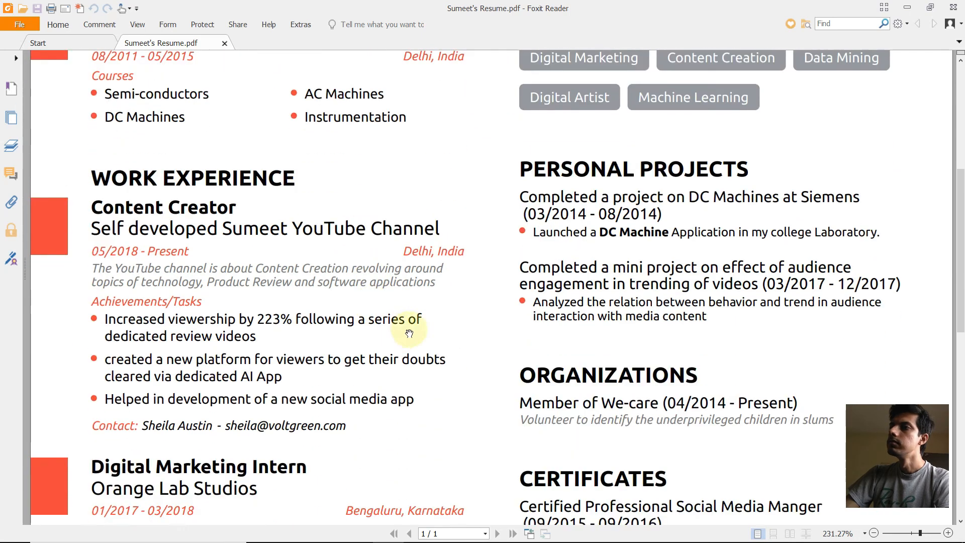
scroll(443, 312, "down", 8)
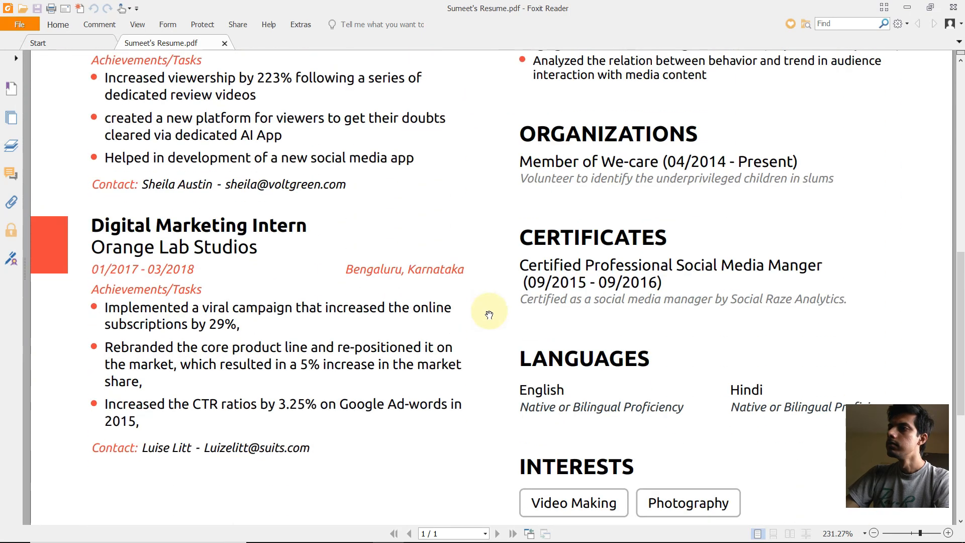
scroll(489, 314, "down", 4)
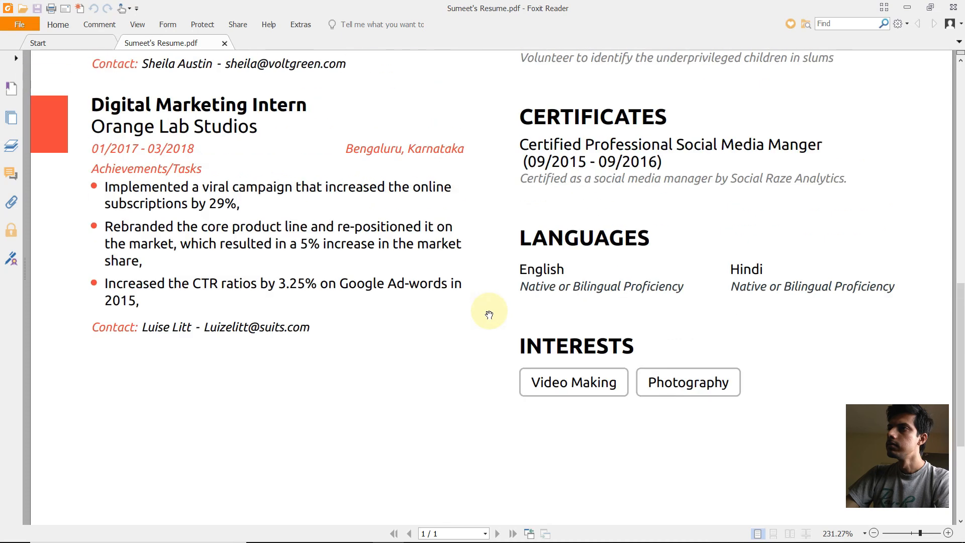
scroll(489, 314, "up", 3)
key("ctrl+0")
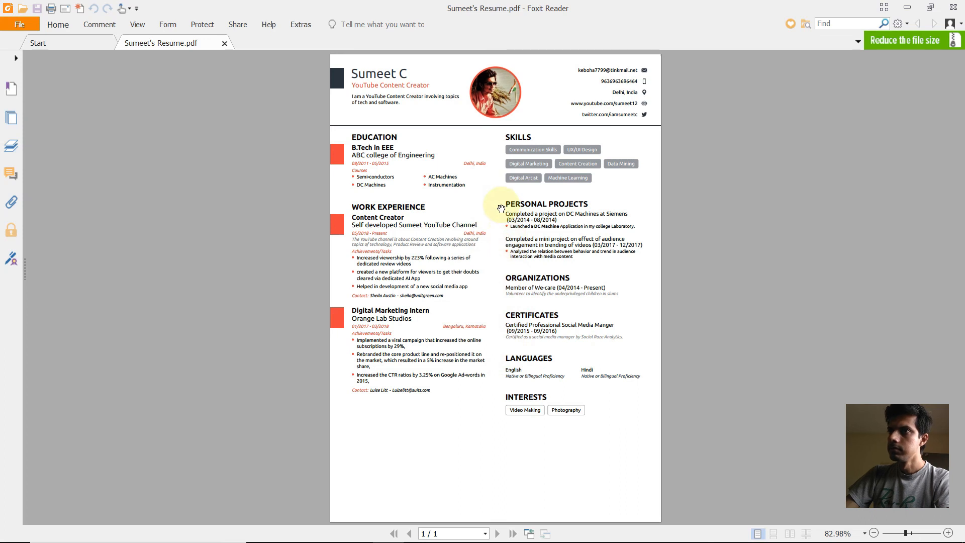
- Switch back to Novoresume in Firefox and open the account page
mouse_move(305, 541)
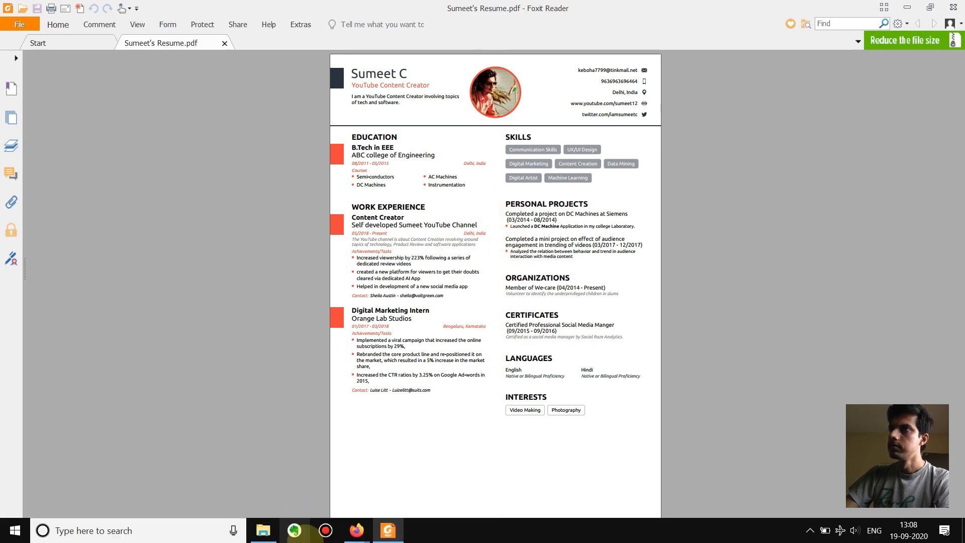
mouse_move(357, 531)
left_click(292, 503)
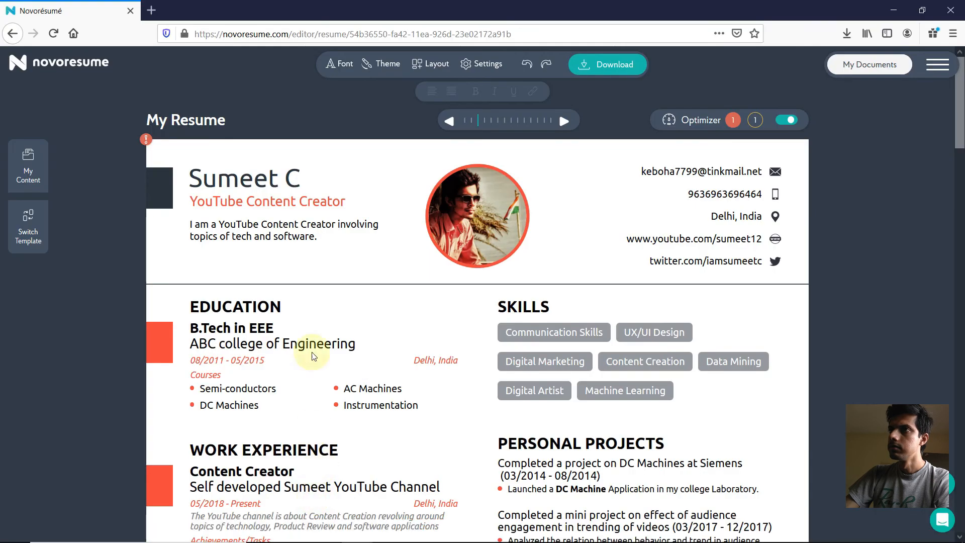
left_click(931, 68)
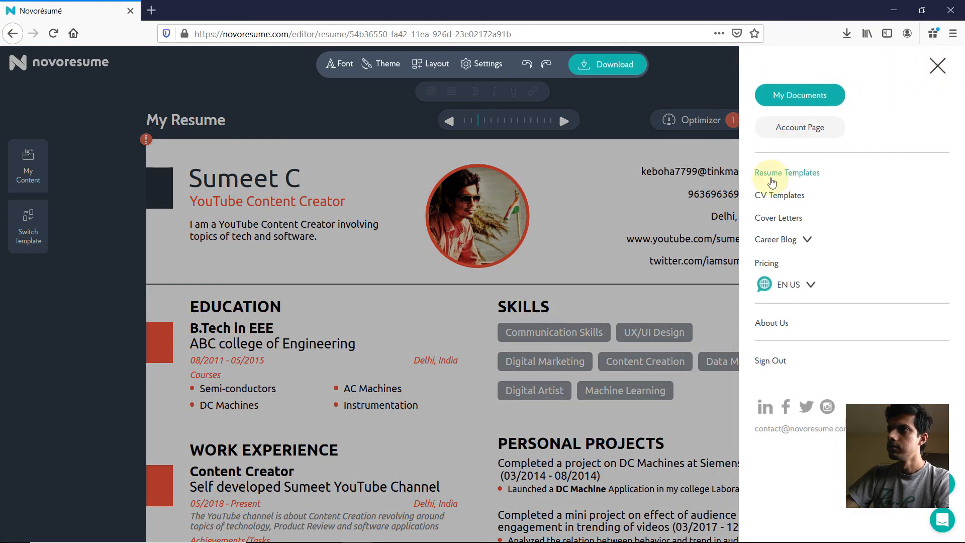
left_click(677, 77)
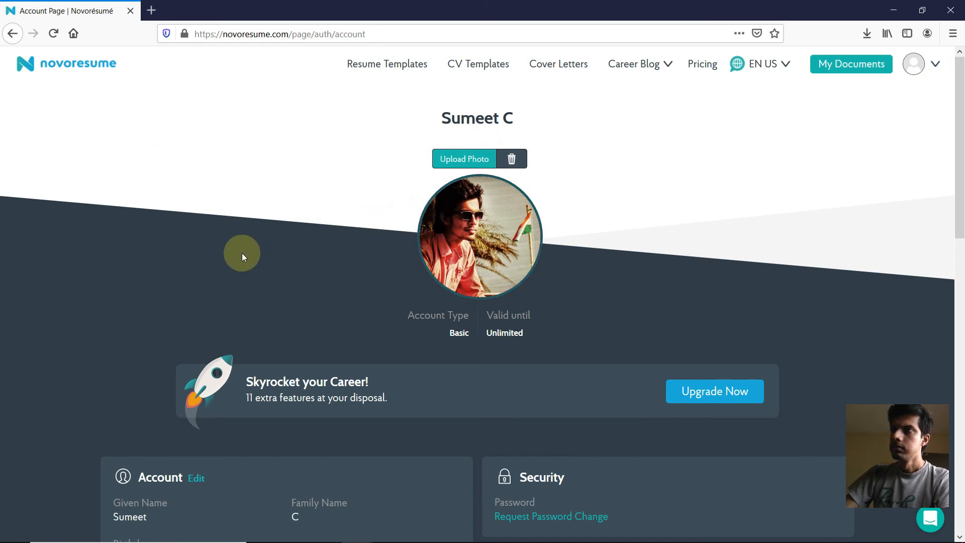
- Look over the account details and open the upgrade options
scroll(240, 250, "down", 2)
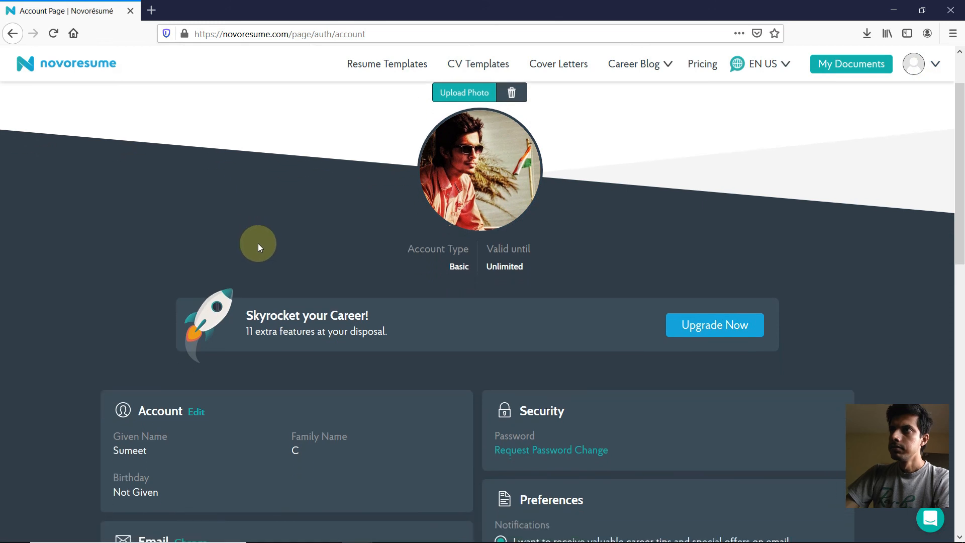
scroll(258, 244, "down", 2)
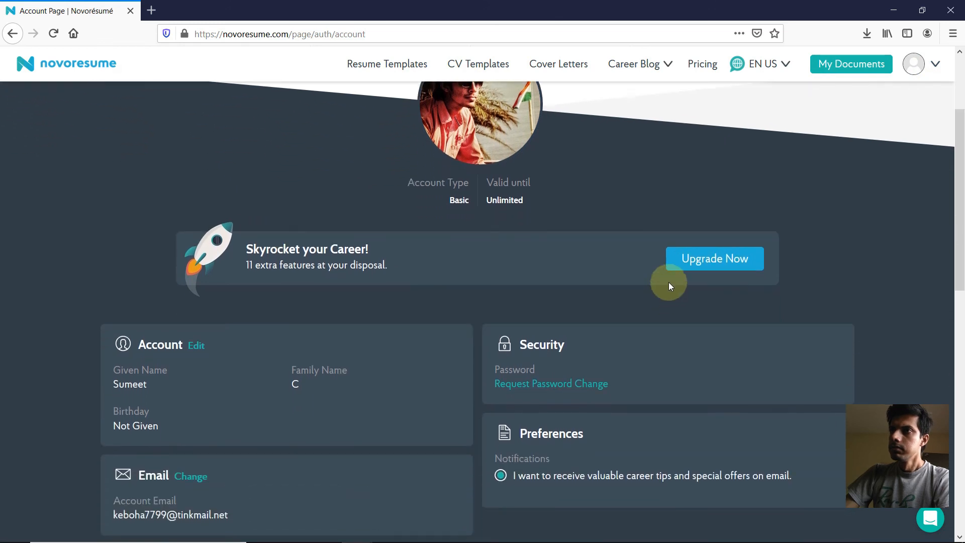
left_click(675, 267)
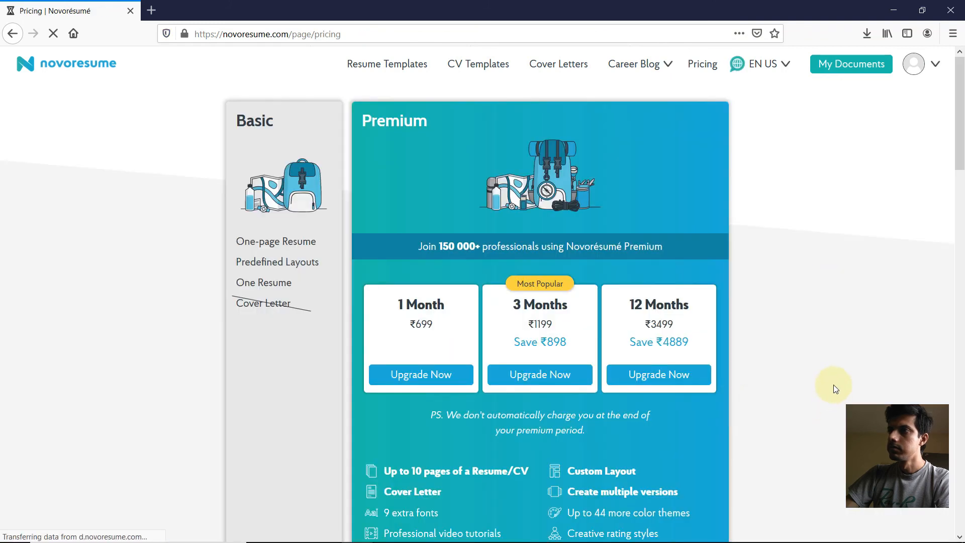
- Examine the pricing page, comparing the Basic and Premium features and the 1, 3 and 12 month Premium plans
scroll(834, 384, "down", 3)
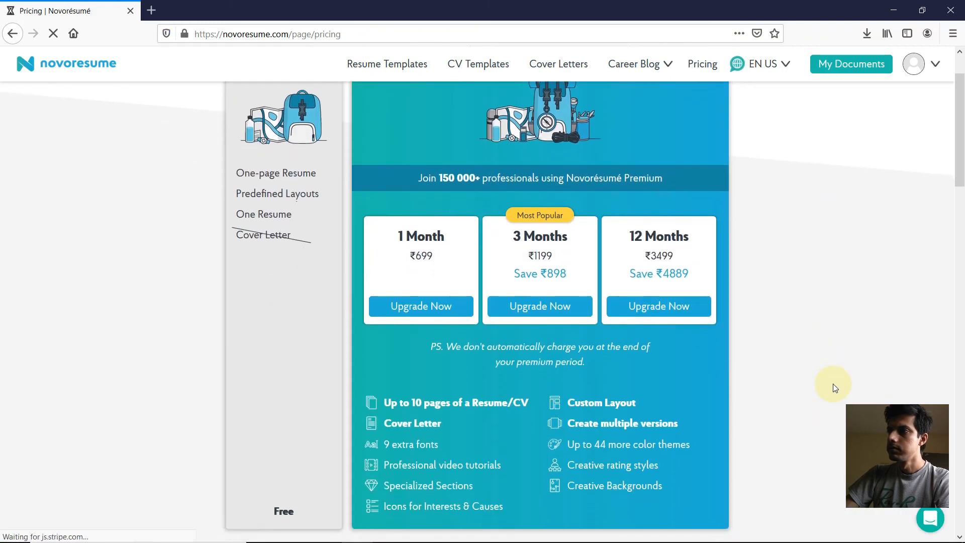
scroll(702, 328, "up", 2)
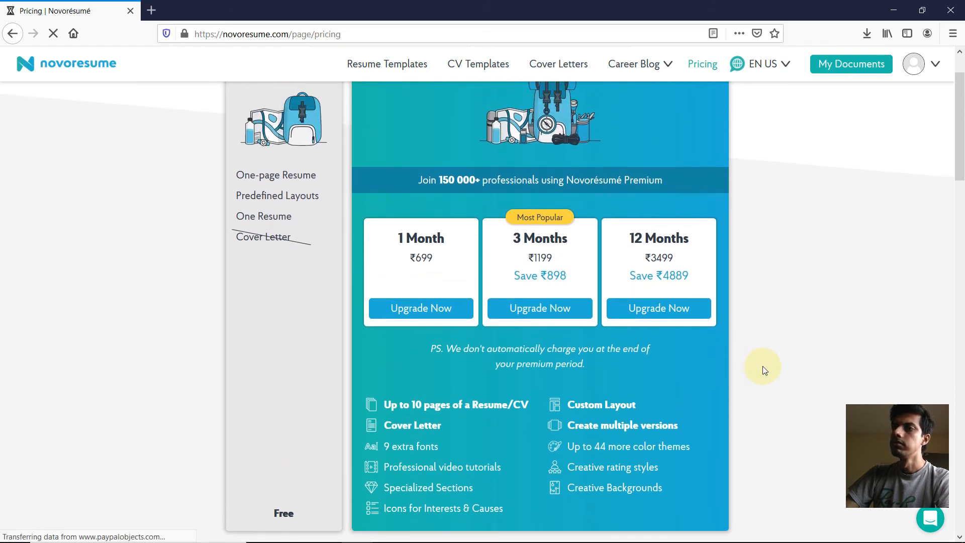
scroll(763, 366, "up", 2)
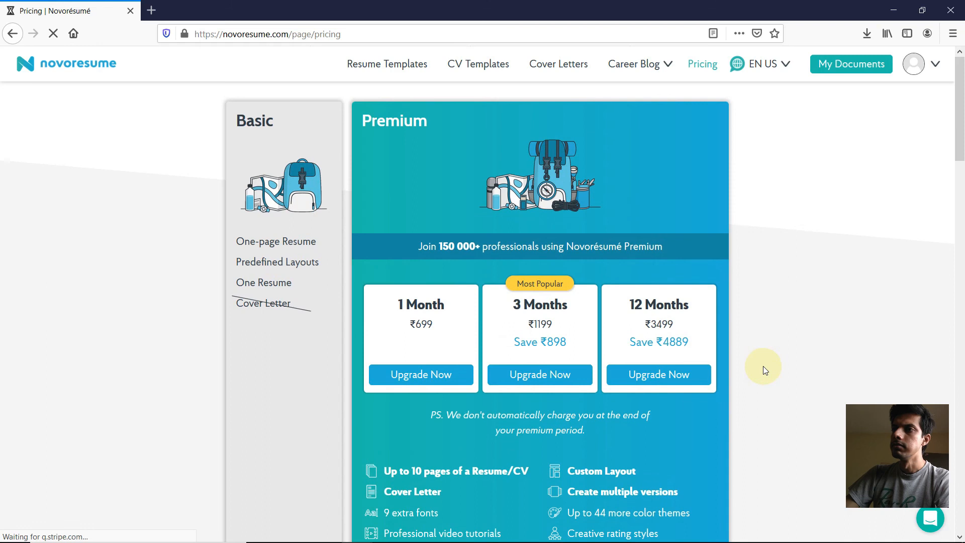
scroll(763, 366, "down", 8)
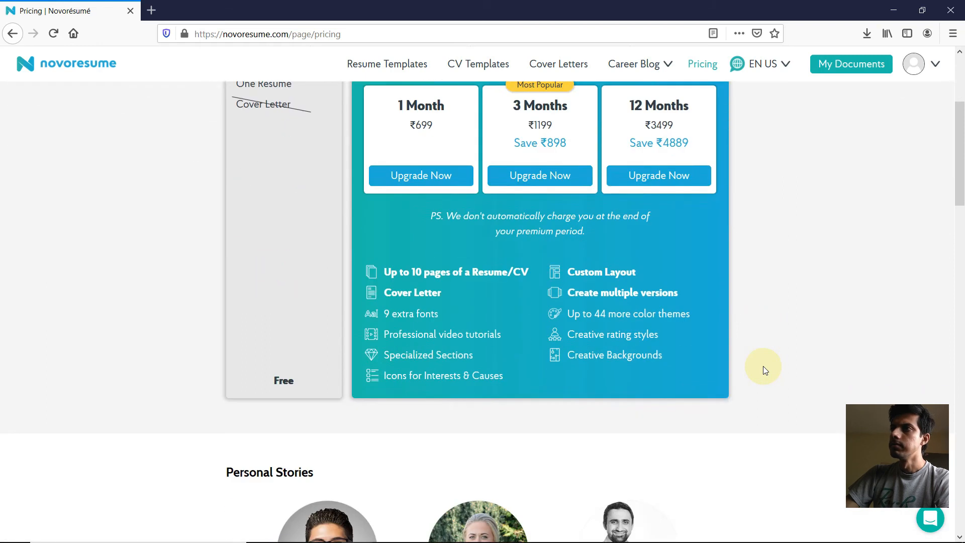
scroll(765, 370, "up", 8)
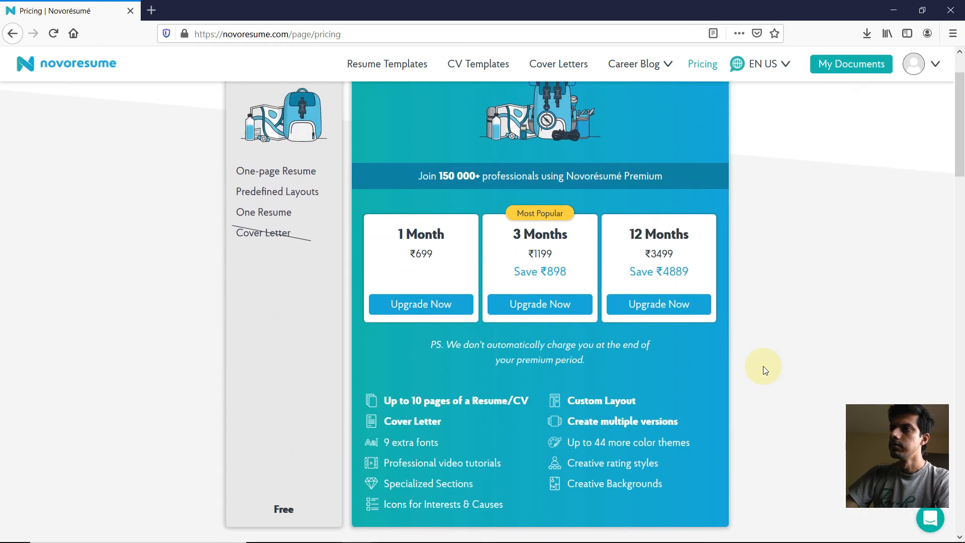
scroll(763, 367, "down", 2)
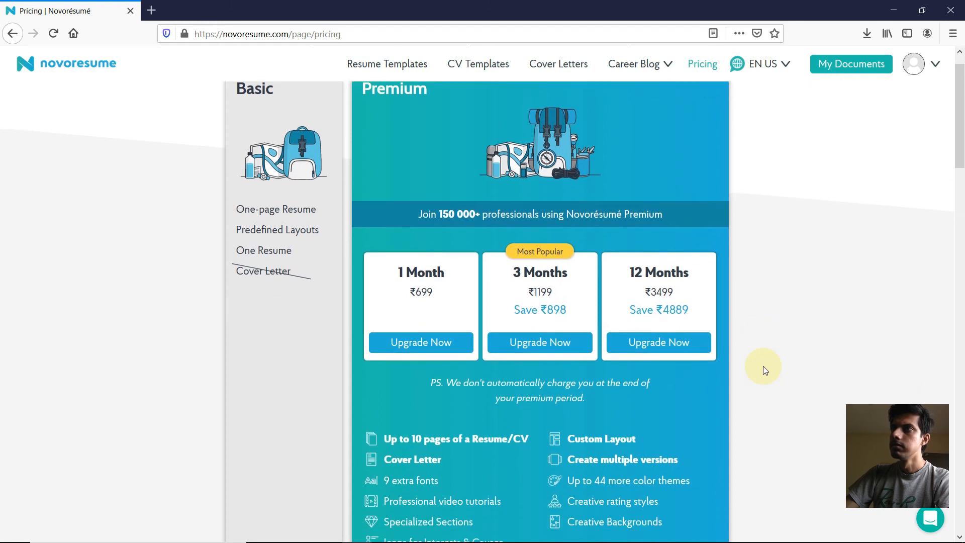
scroll(763, 367, "up", 2)
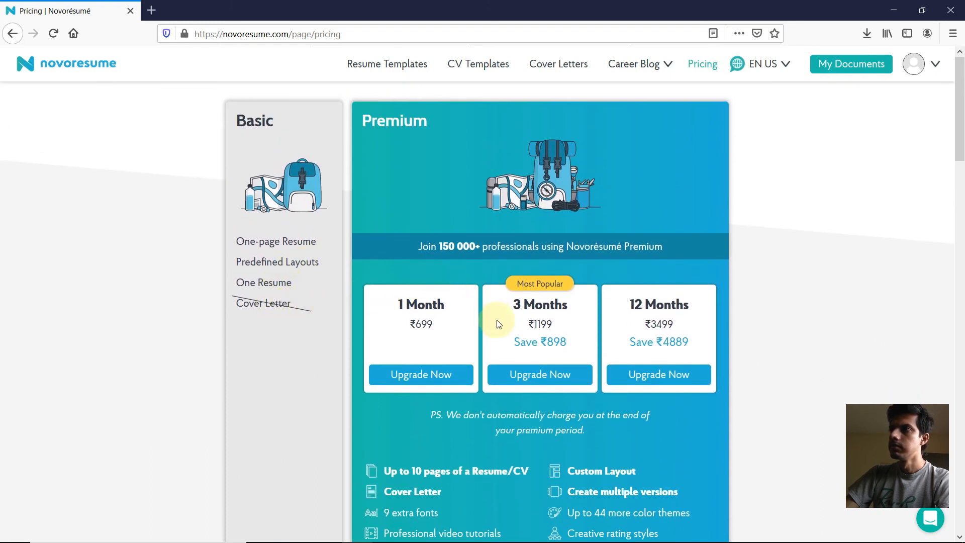
left_click(439, 206)
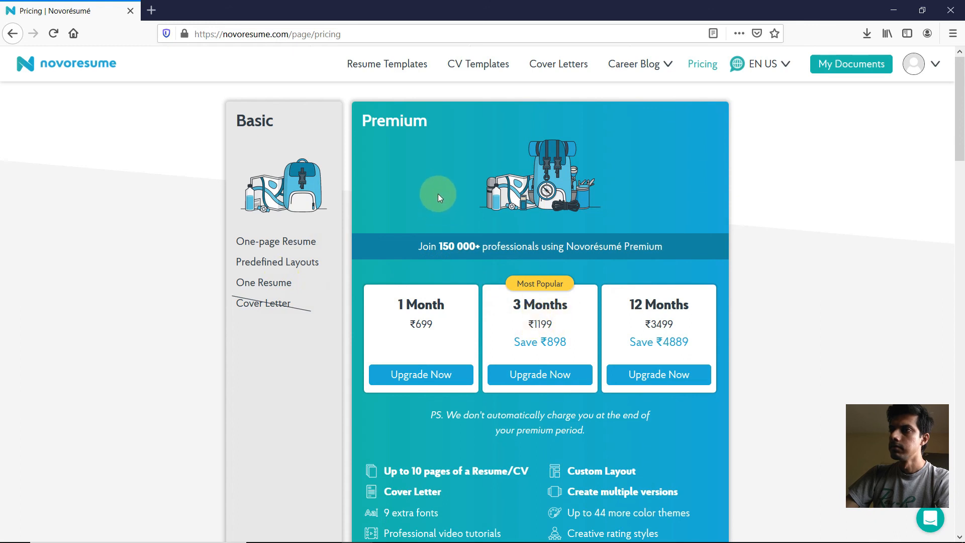
scroll(700, 301, "down", 2)
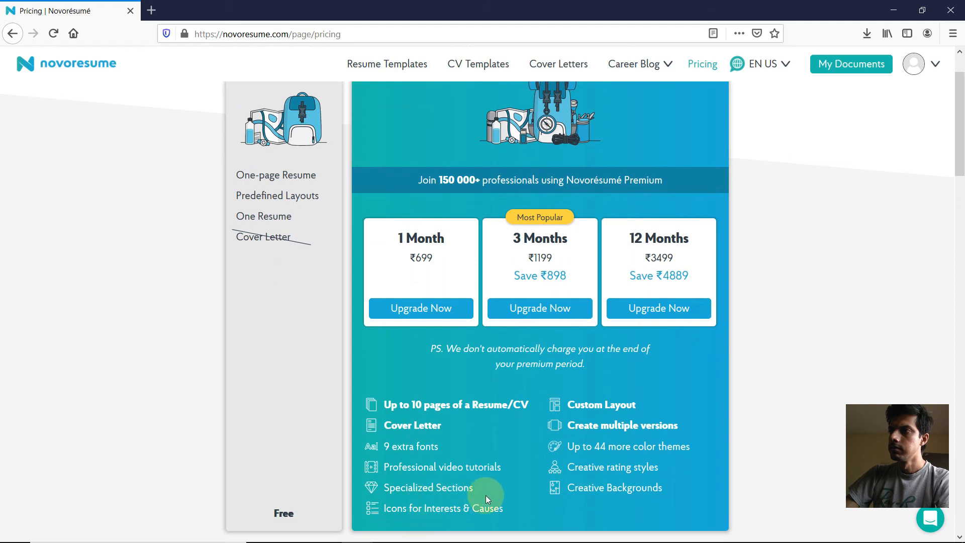
scroll(840, 380, "up", 2)
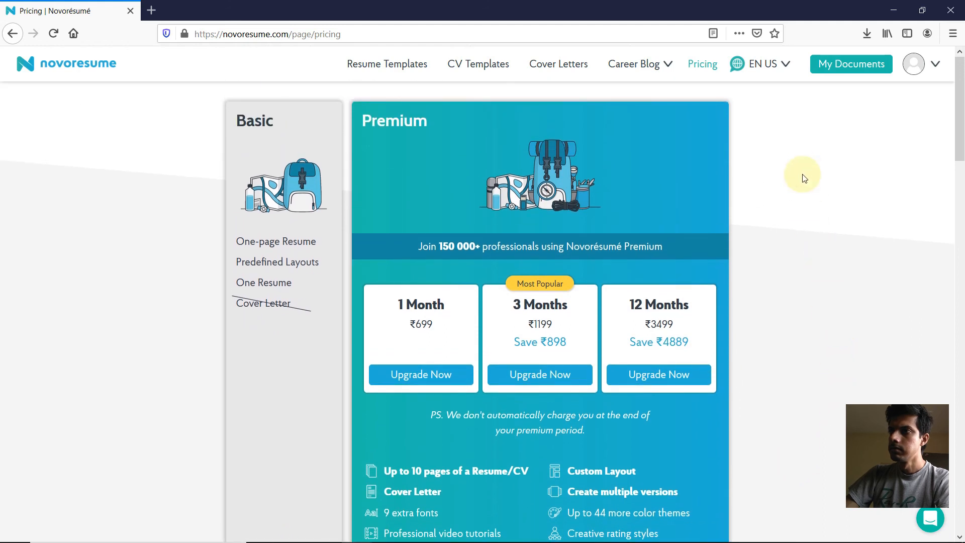